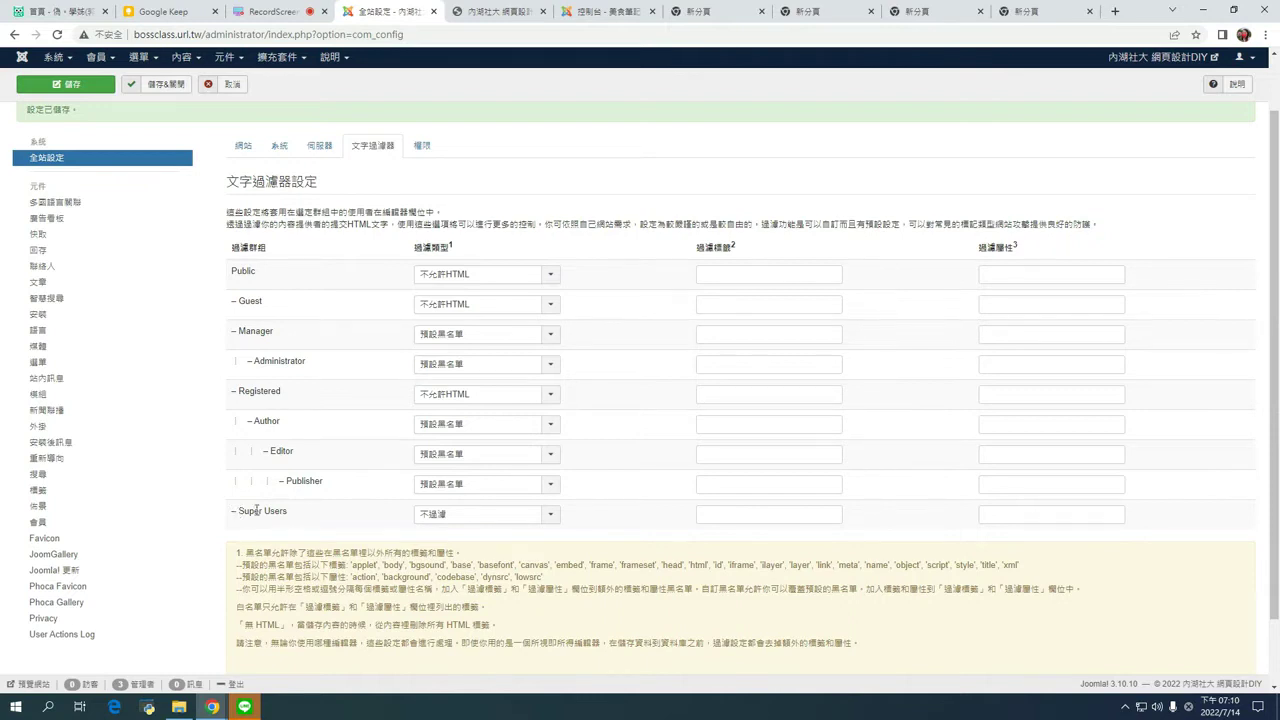
# Check the filter type choices offered for the Super Users group in the text filter settings.
pyautogui.click(462, 524)
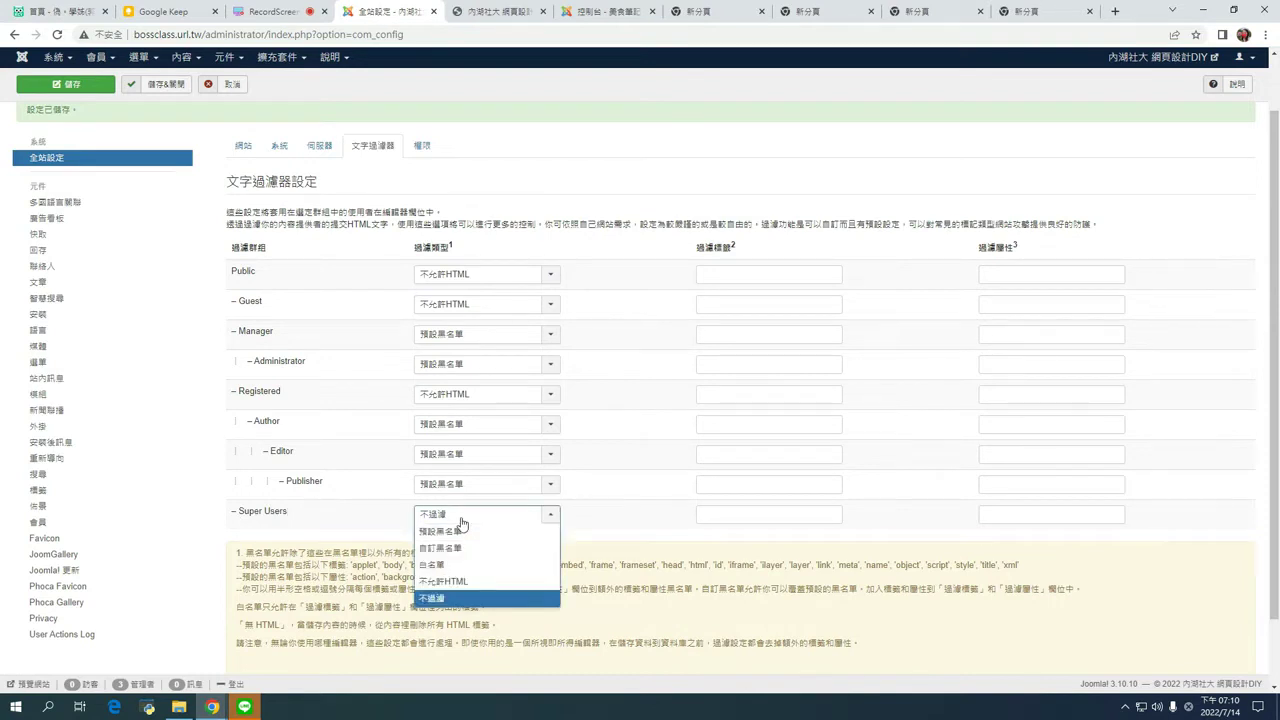
pyautogui.click(462, 524)
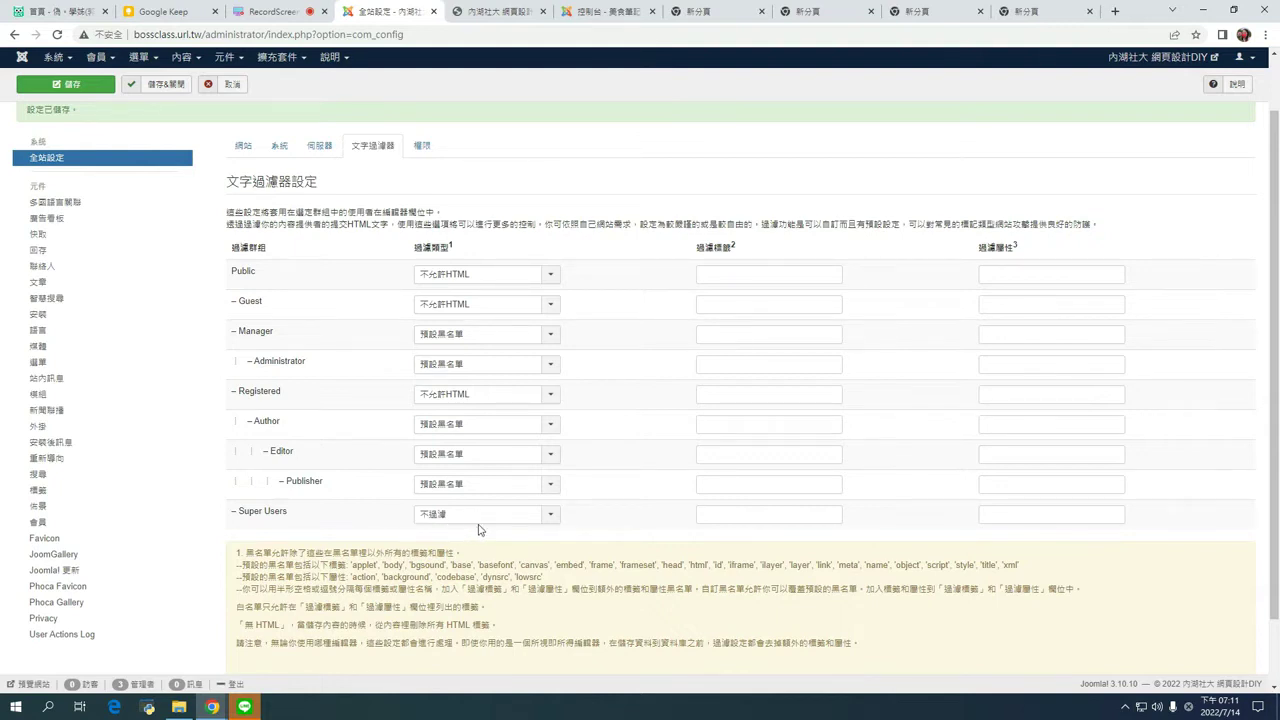
pyautogui.scroll(1, 478, 530)
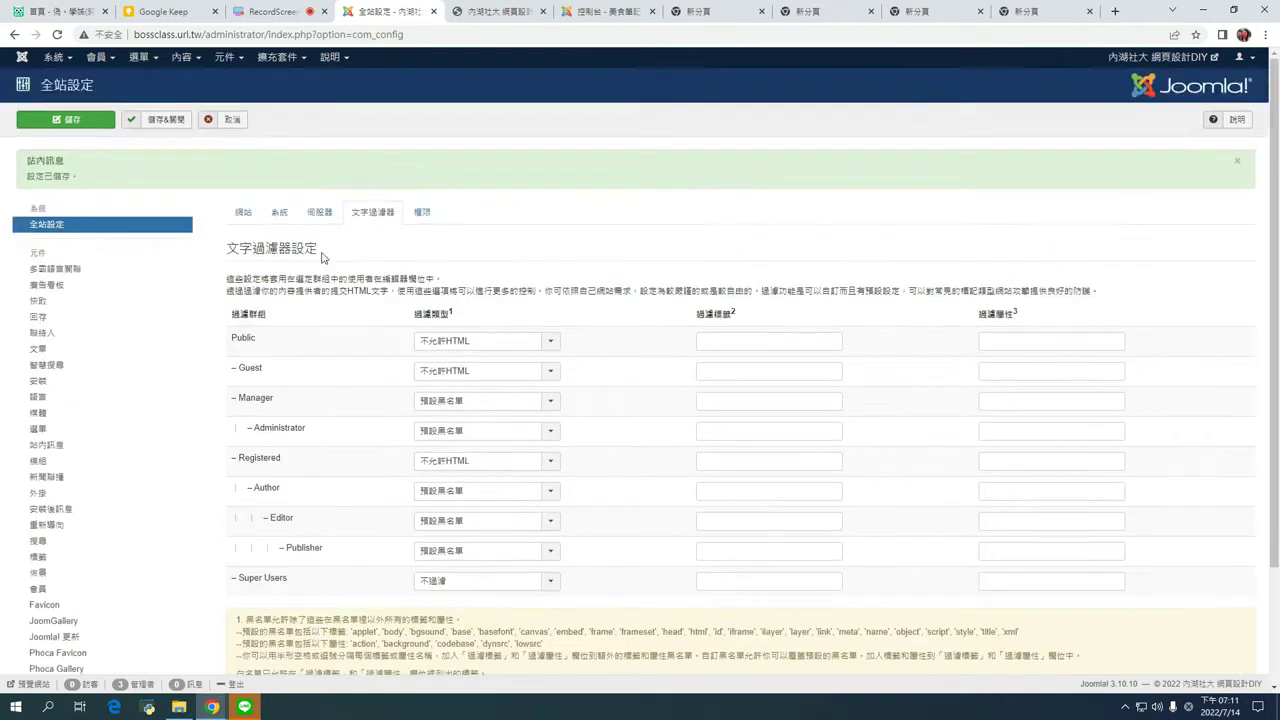
# Open the site's plugin list (外掛) and find the TinyMCE editor entry.
pyautogui.click(300, 64)
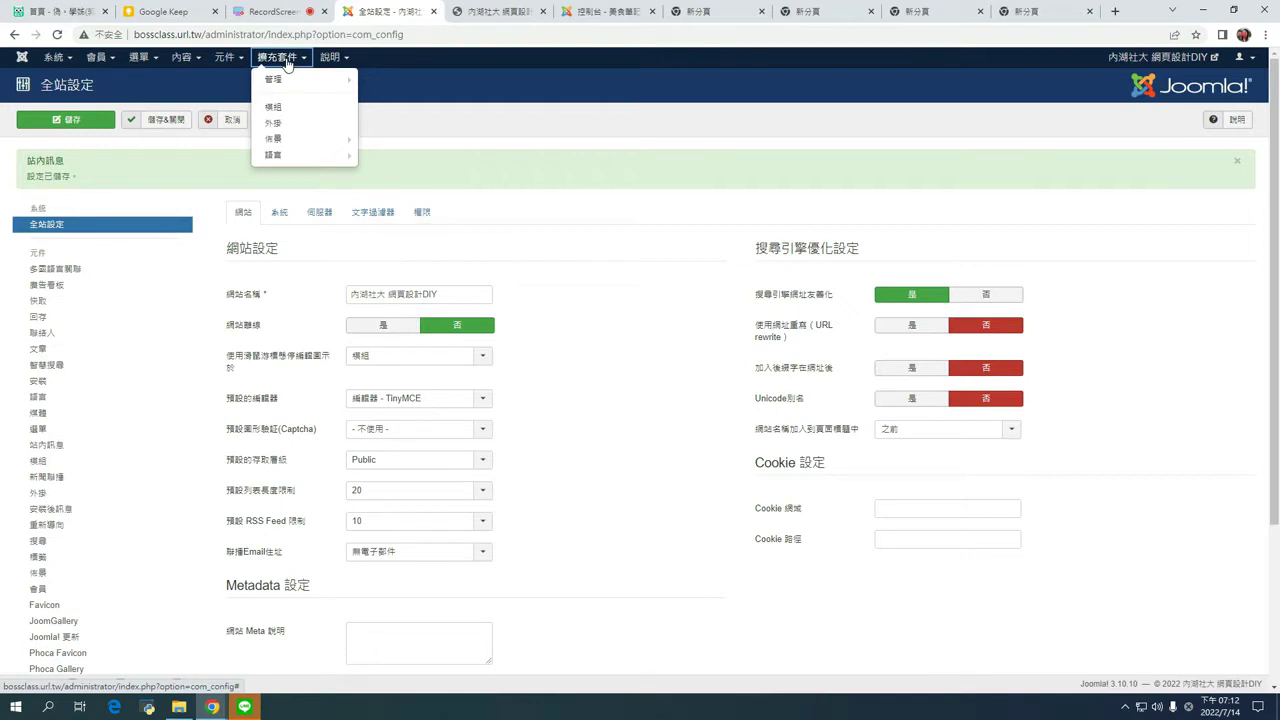
pyautogui.click(282, 123)
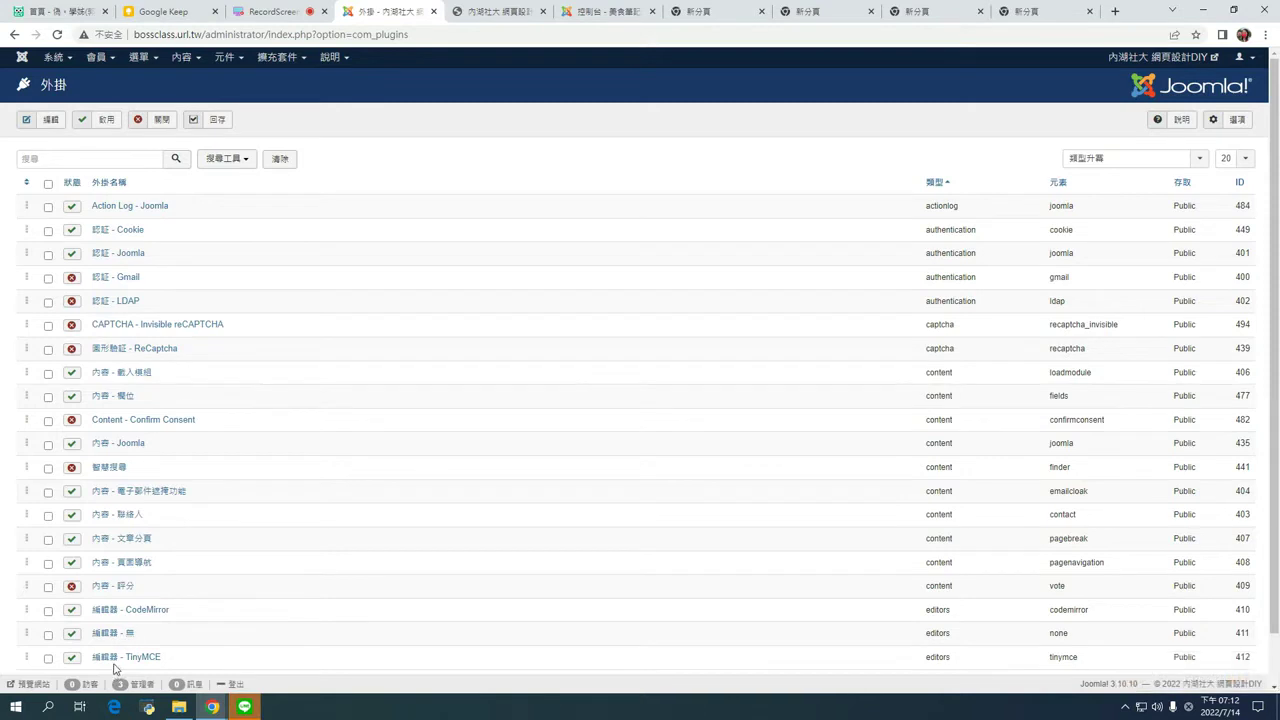
pyautogui.scroll(-1, 163, 475)
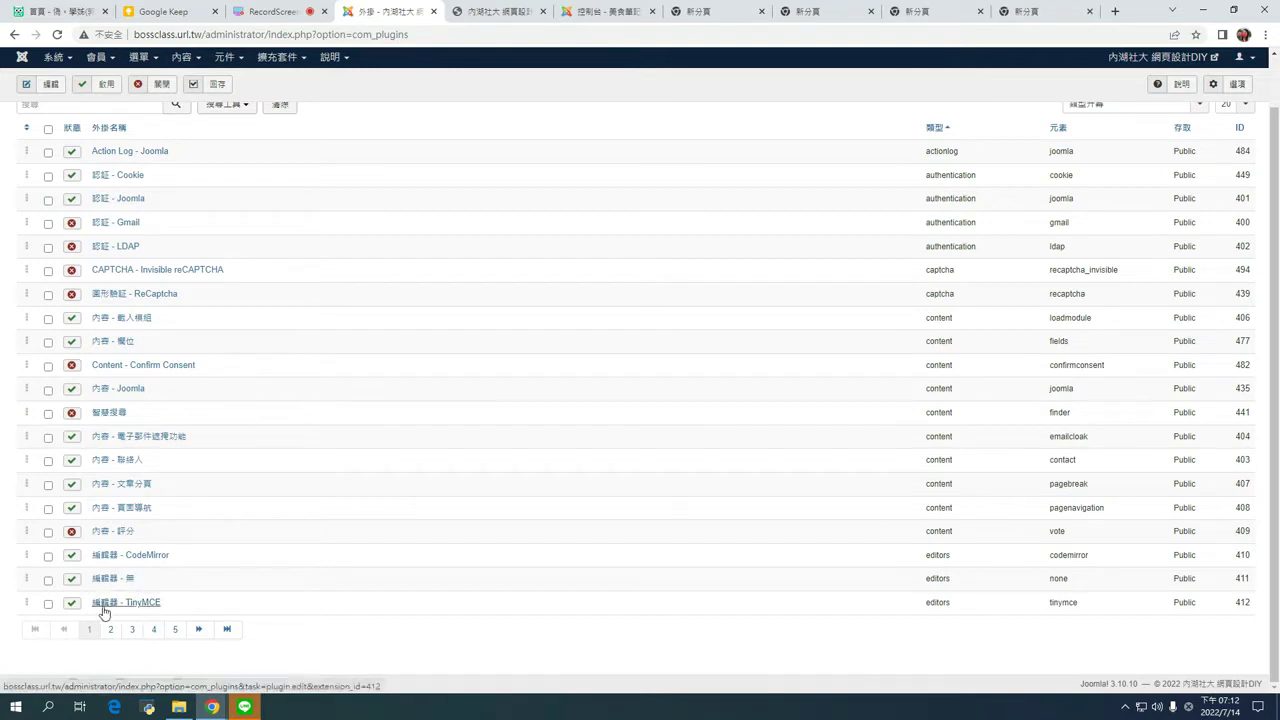
# Open a blank new article to view its editor toolbar, and leave it without saving.
pyautogui.click(185, 60)
pyautogui.moveTo(190, 78)
pyautogui.click(303, 80)
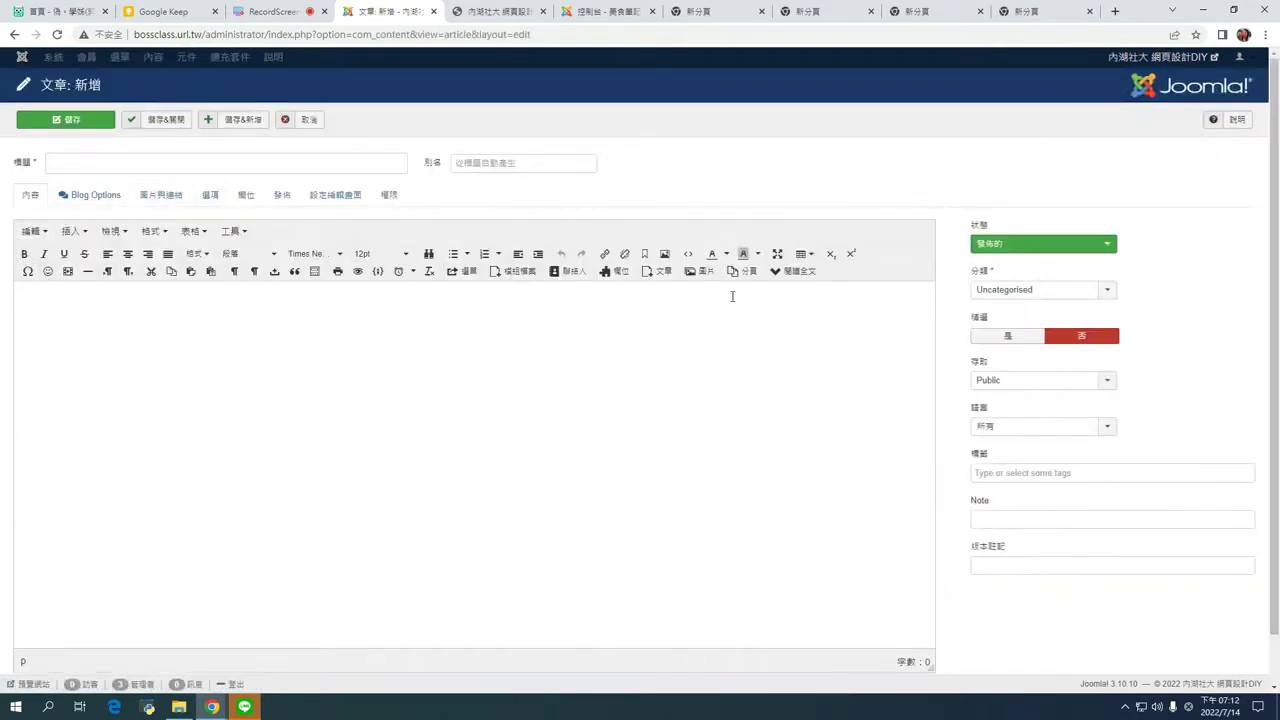
pyautogui.click(302, 119)
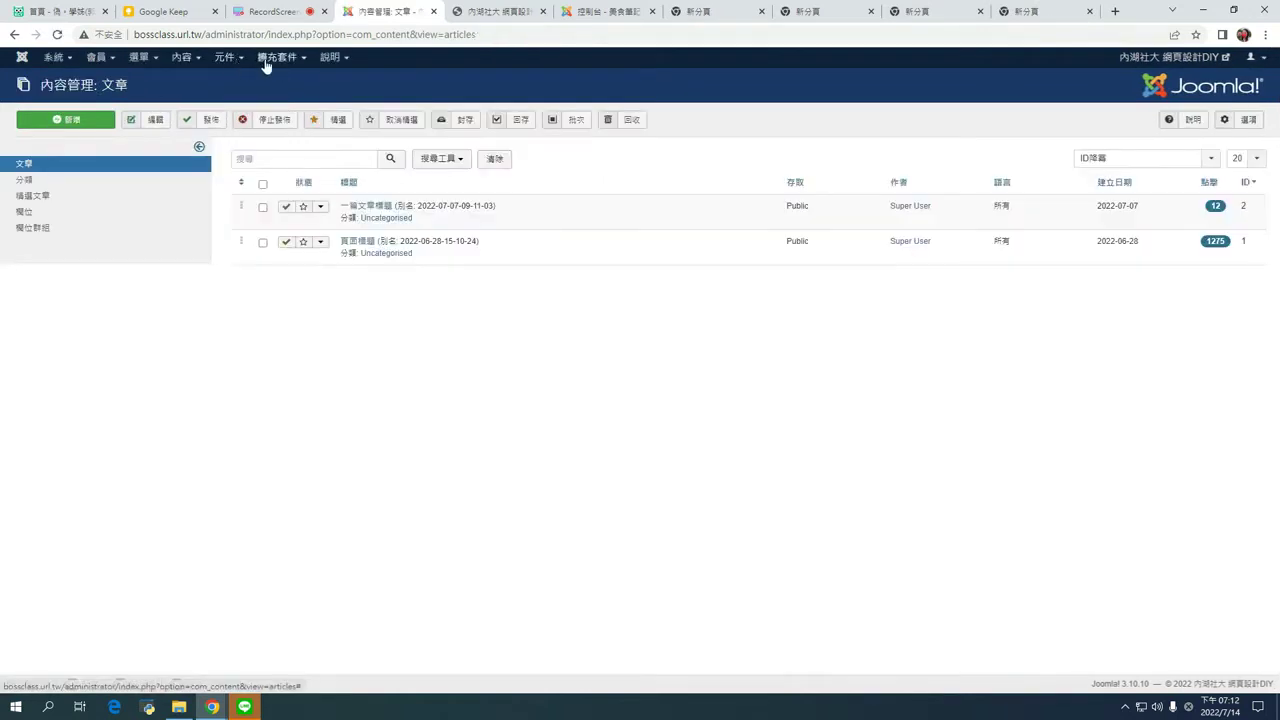
# Return to the plugin list and open the settings of the 編輯器 - TinyMCE plugin.
pyautogui.click(266, 58)
pyautogui.click(274, 126)
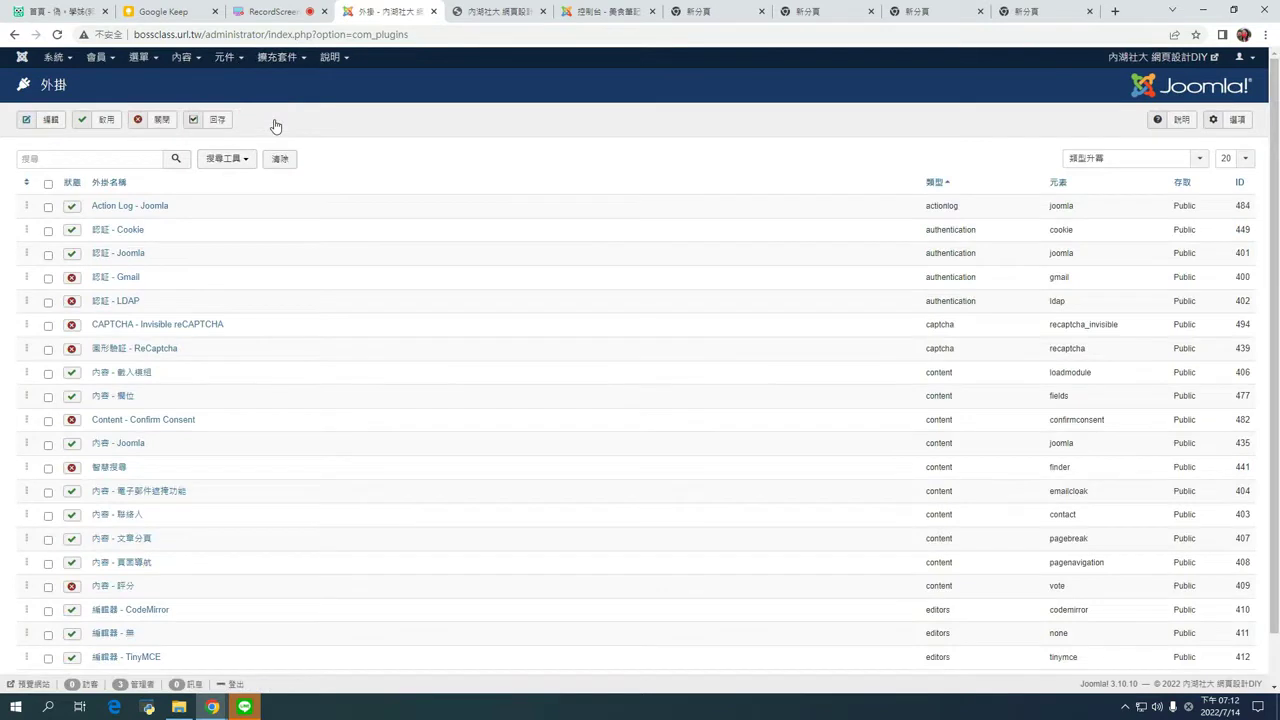
pyautogui.scroll(-1, 212, 414)
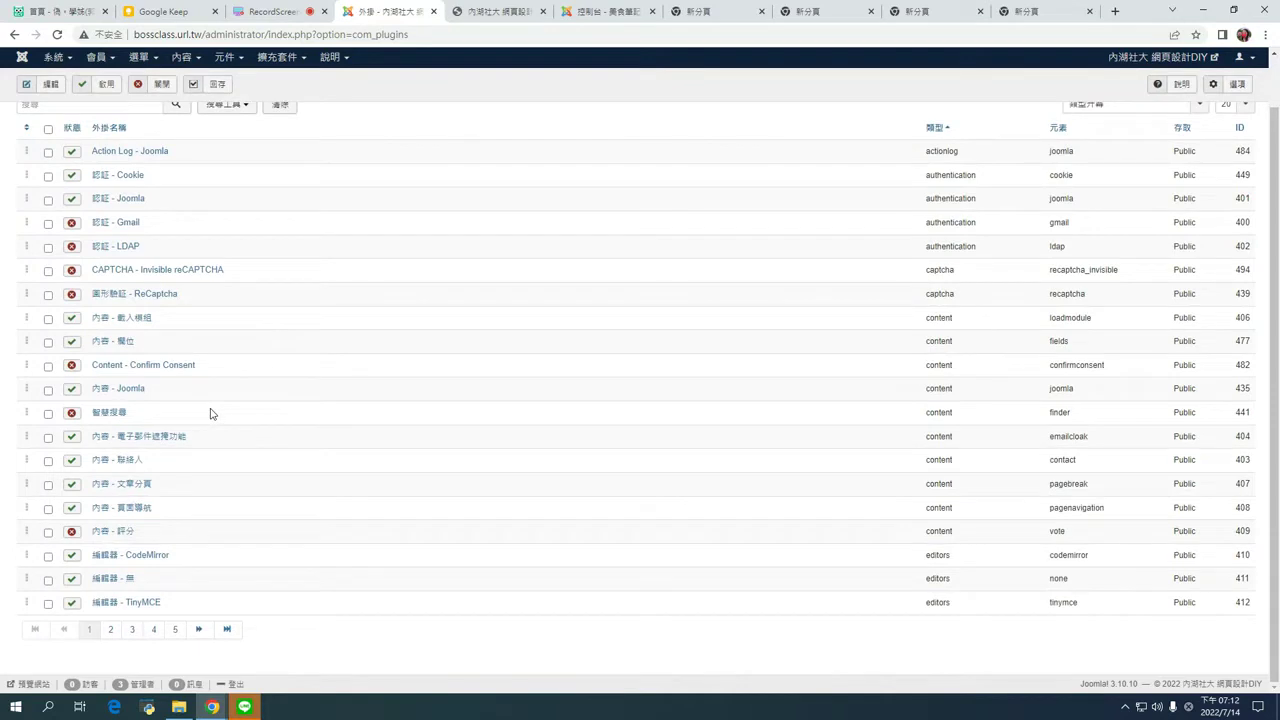
pyautogui.click(104, 604)
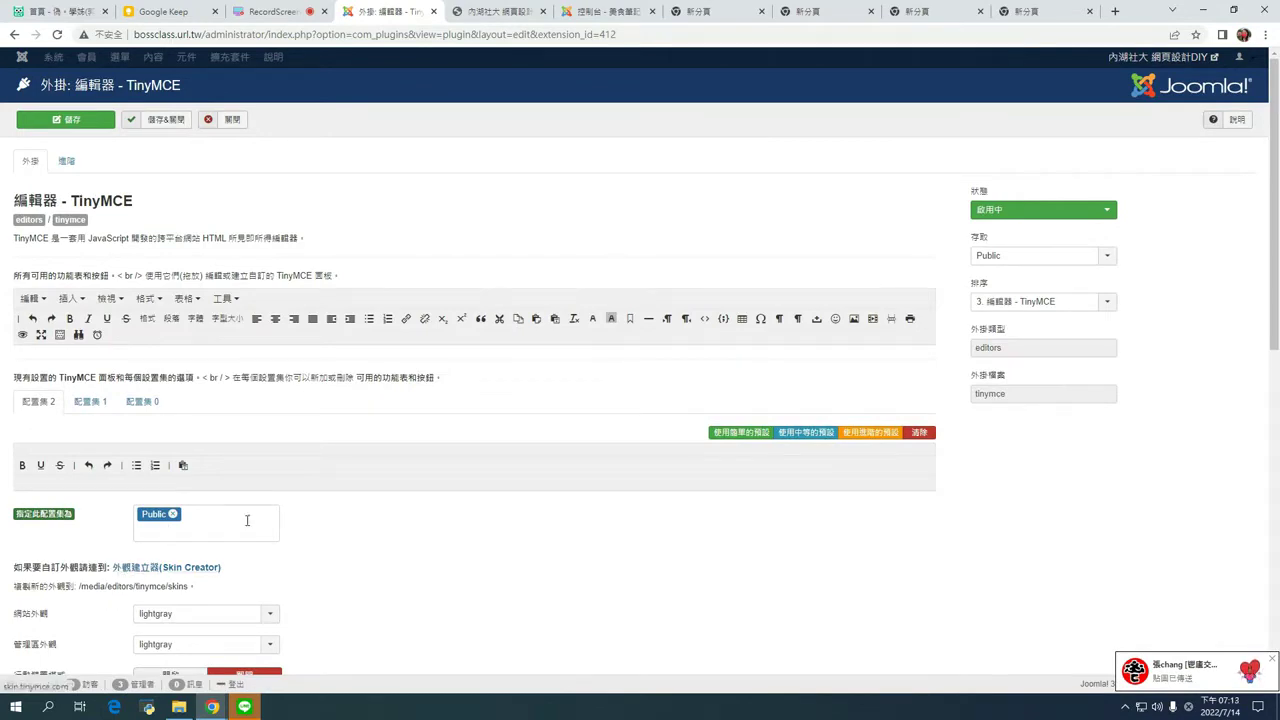
# Enlarge the page to 125% and look over the TinyMCE plugin's full range of options.
pyautogui.hotkey('ctrl', '+')
pyautogui.hotkey('ctrl', '+')
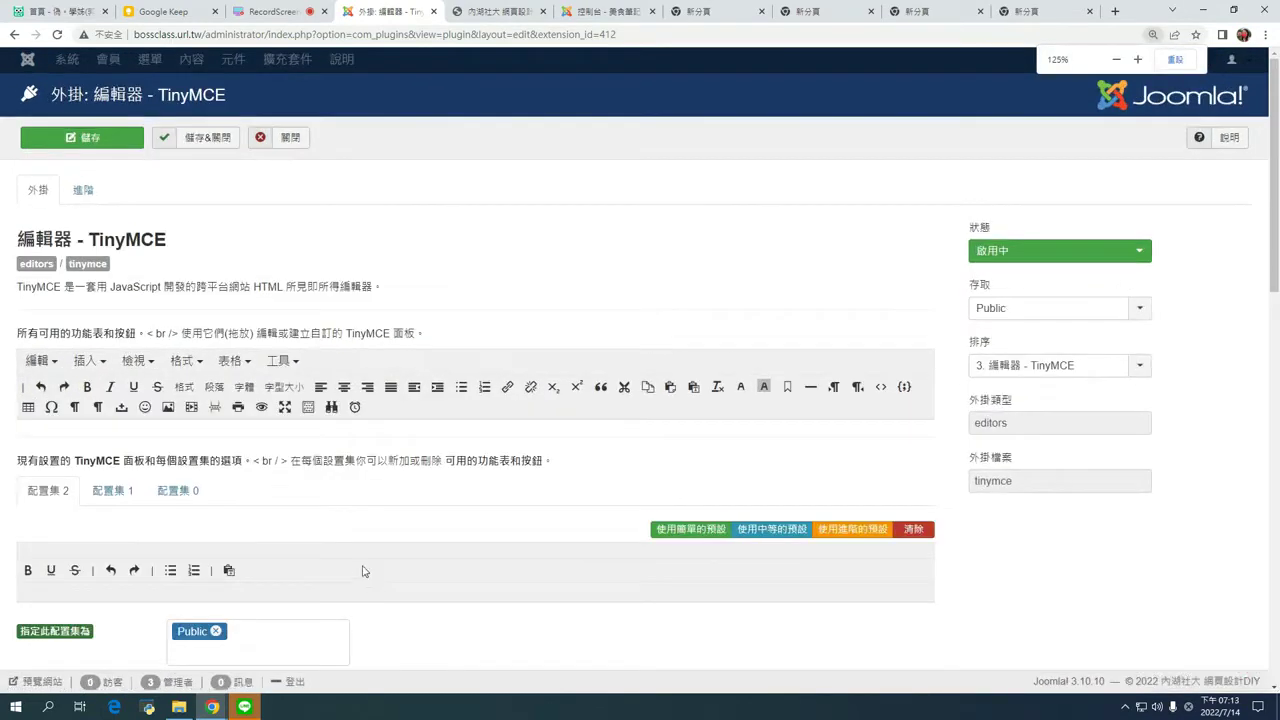
pyautogui.scroll(-15, 143, 378)
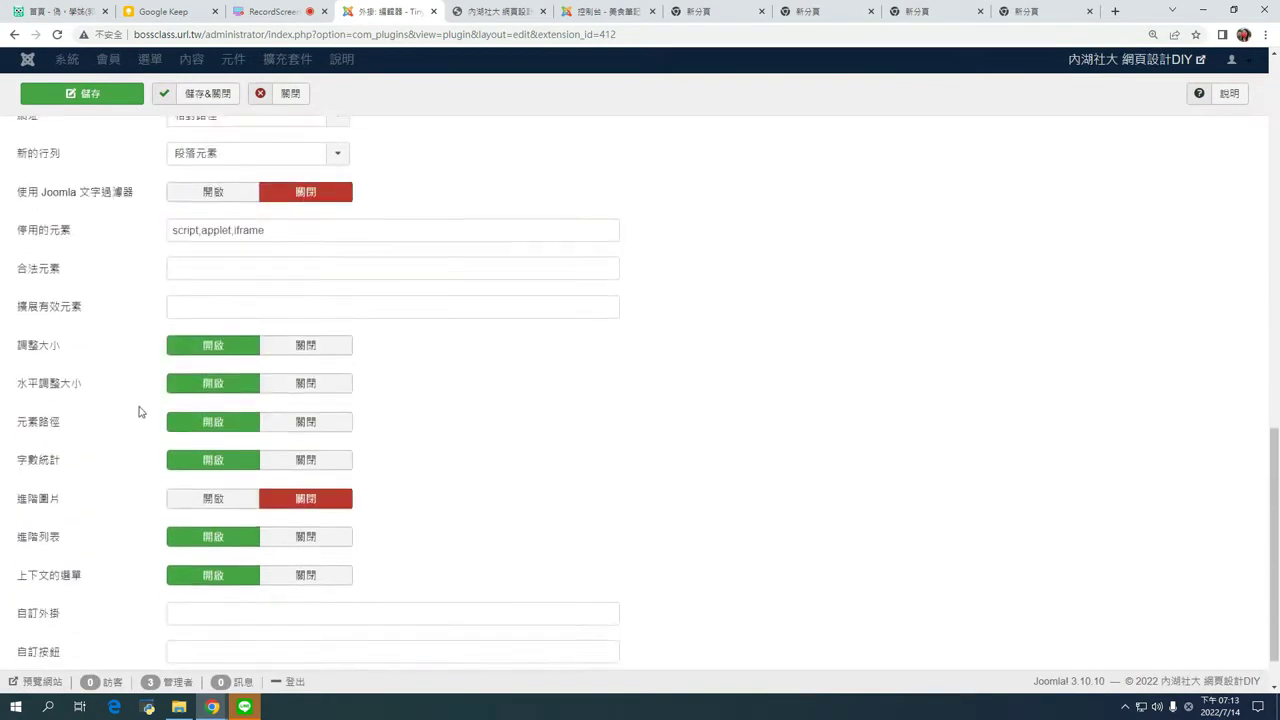
pyautogui.scroll(10, 143, 430)
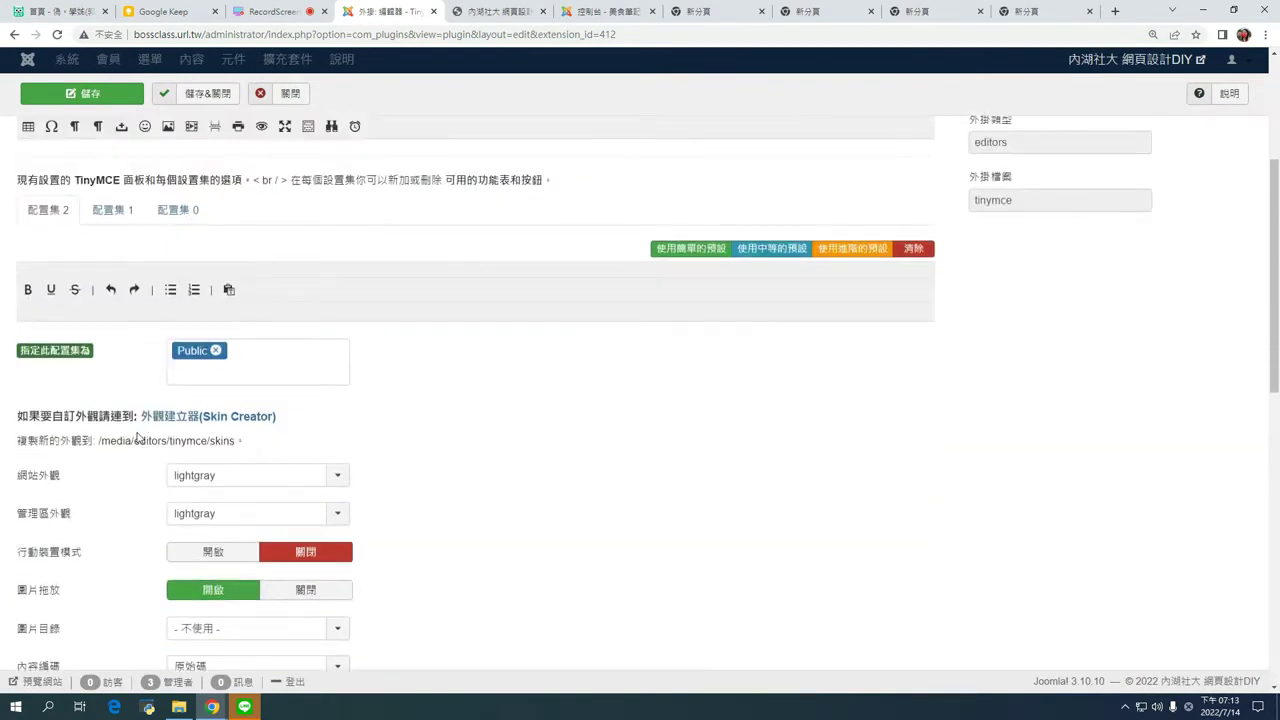
pyautogui.scroll(3, 141, 428)
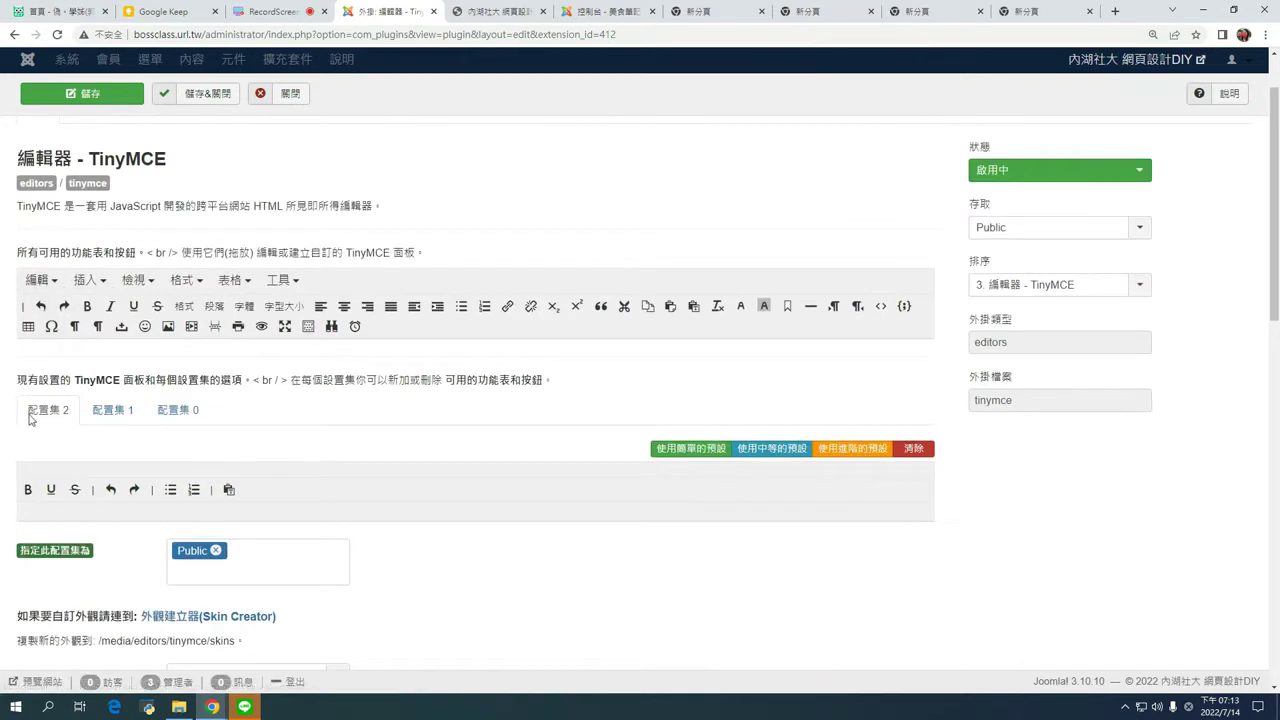
pyautogui.scroll(-1, 43, 400)
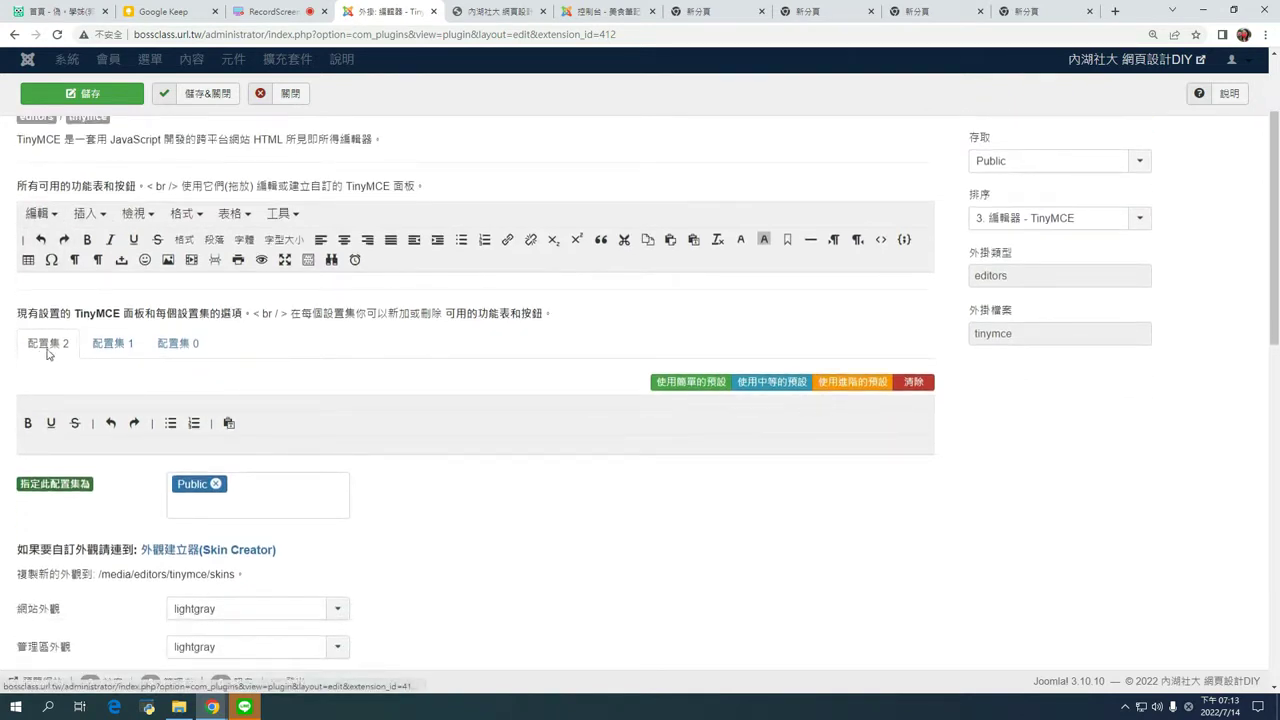
# Compare the toolbars and assigned user groups of 配置集 2, 配置集 1 and 配置集 0.
pyautogui.click(115, 345)
pyautogui.click(177, 345)
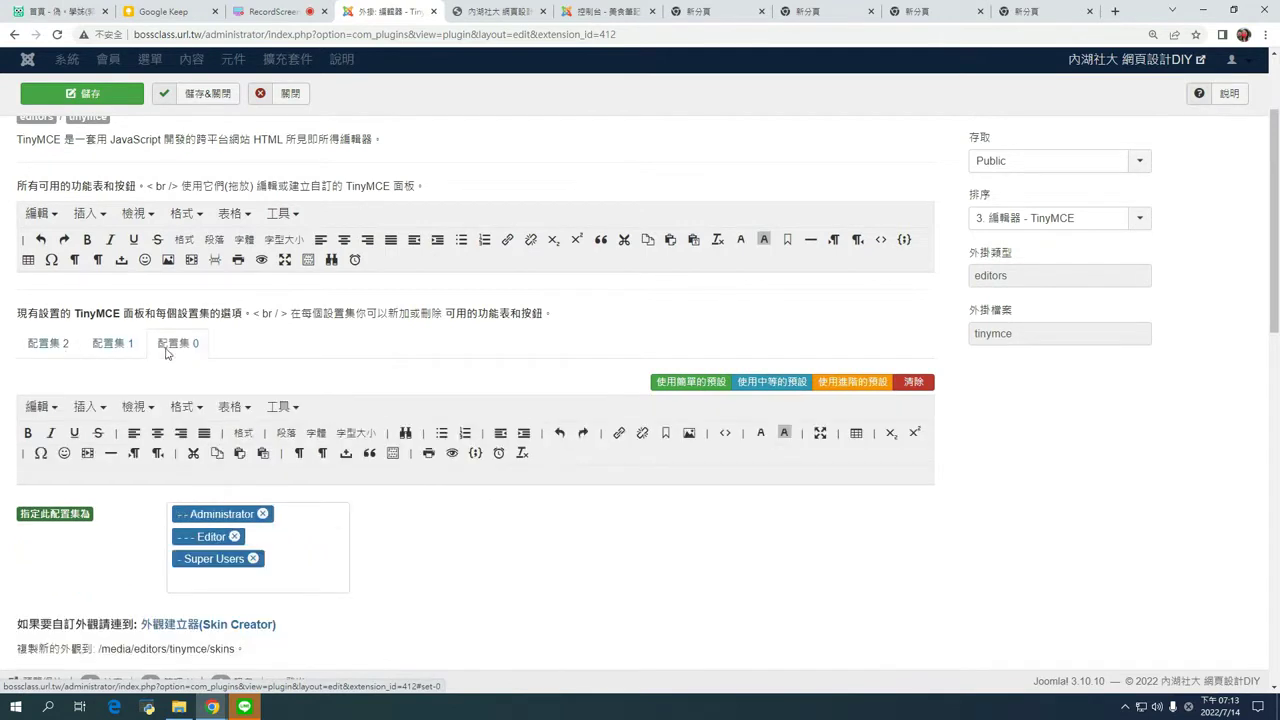
pyautogui.click(58, 352)
pyautogui.click(112, 345)
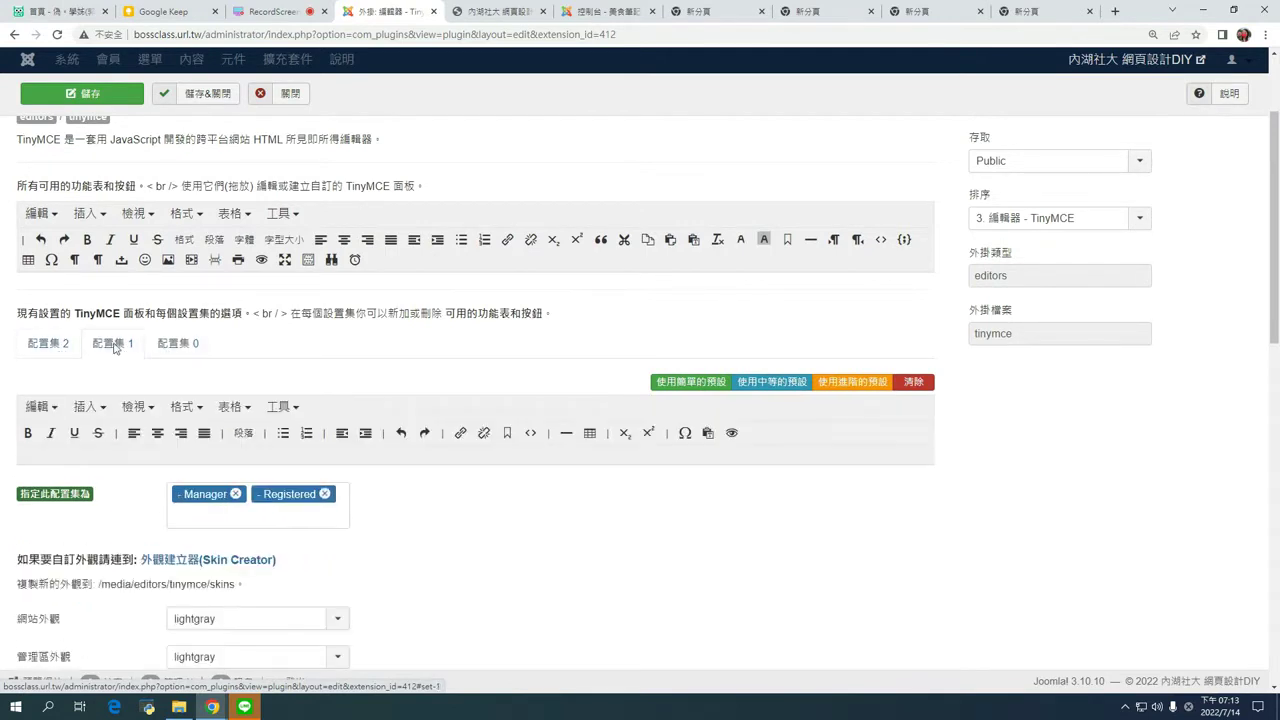
pyautogui.click(176, 345)
pyautogui.click(42, 350)
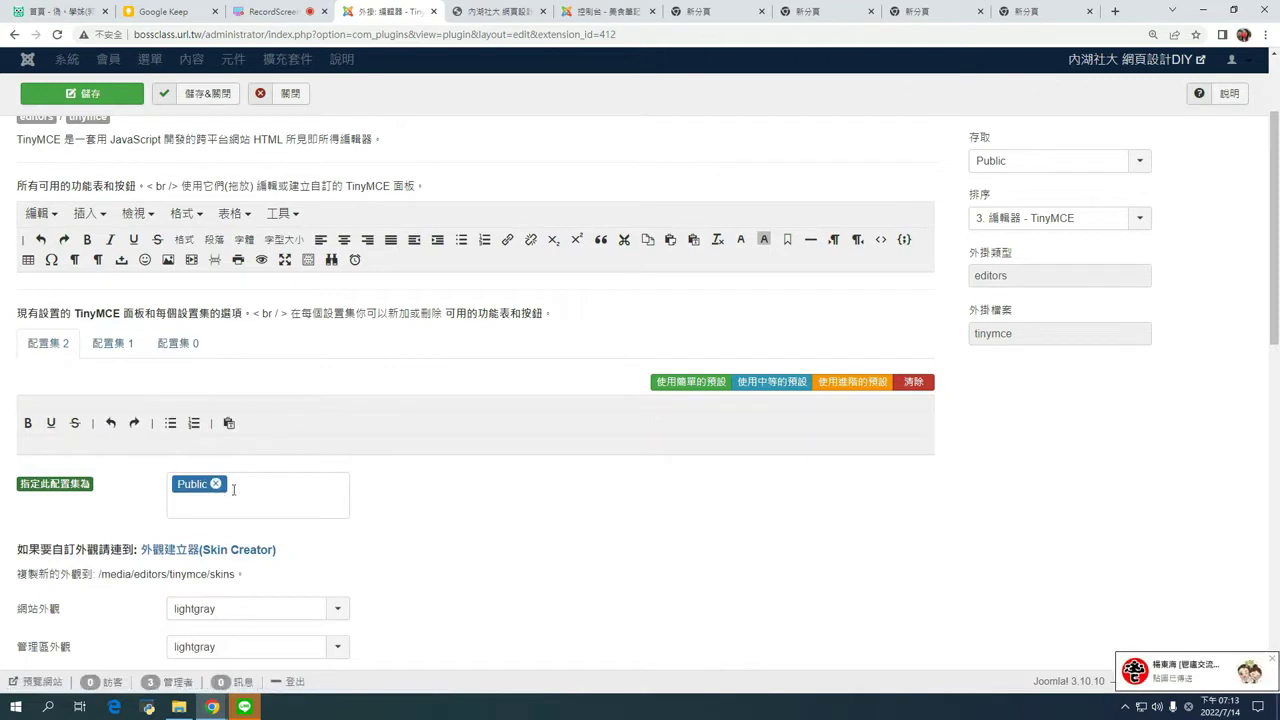
# Review the options below the toolbar for 配置集 2 and 配置集 1.
pyautogui.scroll(-2, 246, 491)
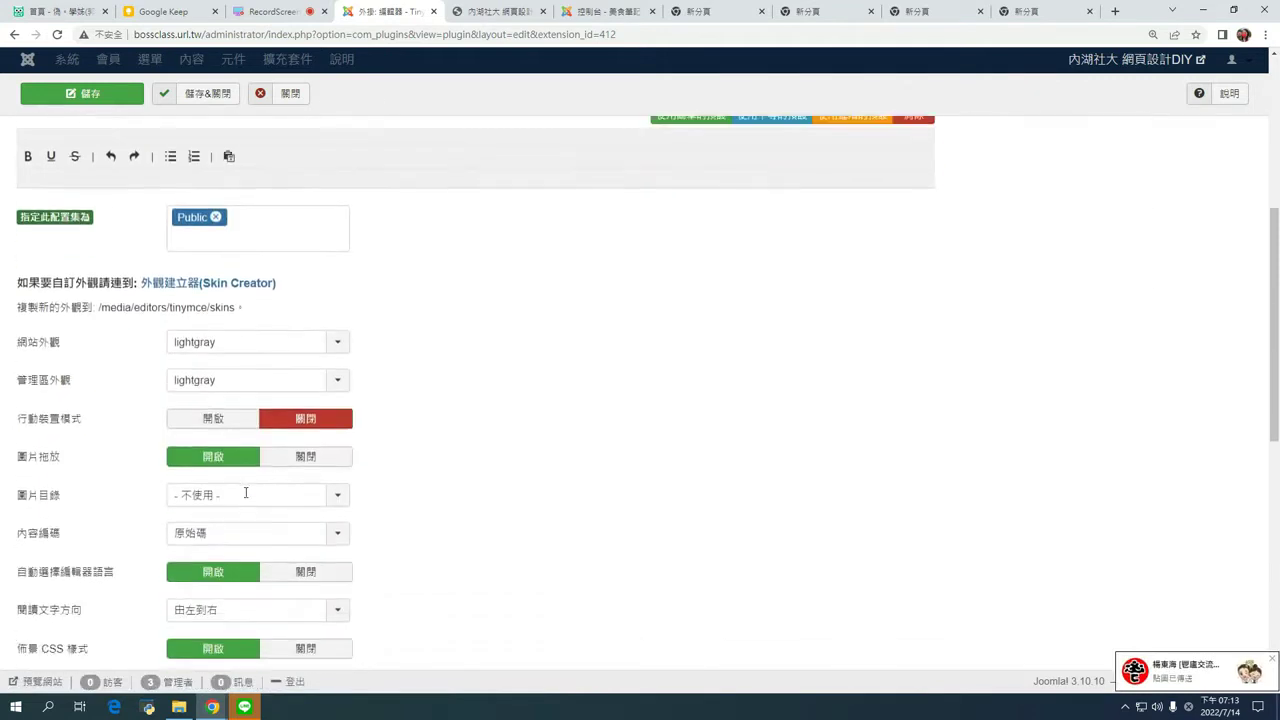
pyautogui.scroll(1, 246, 494)
pyautogui.scroll(1, 246, 498)
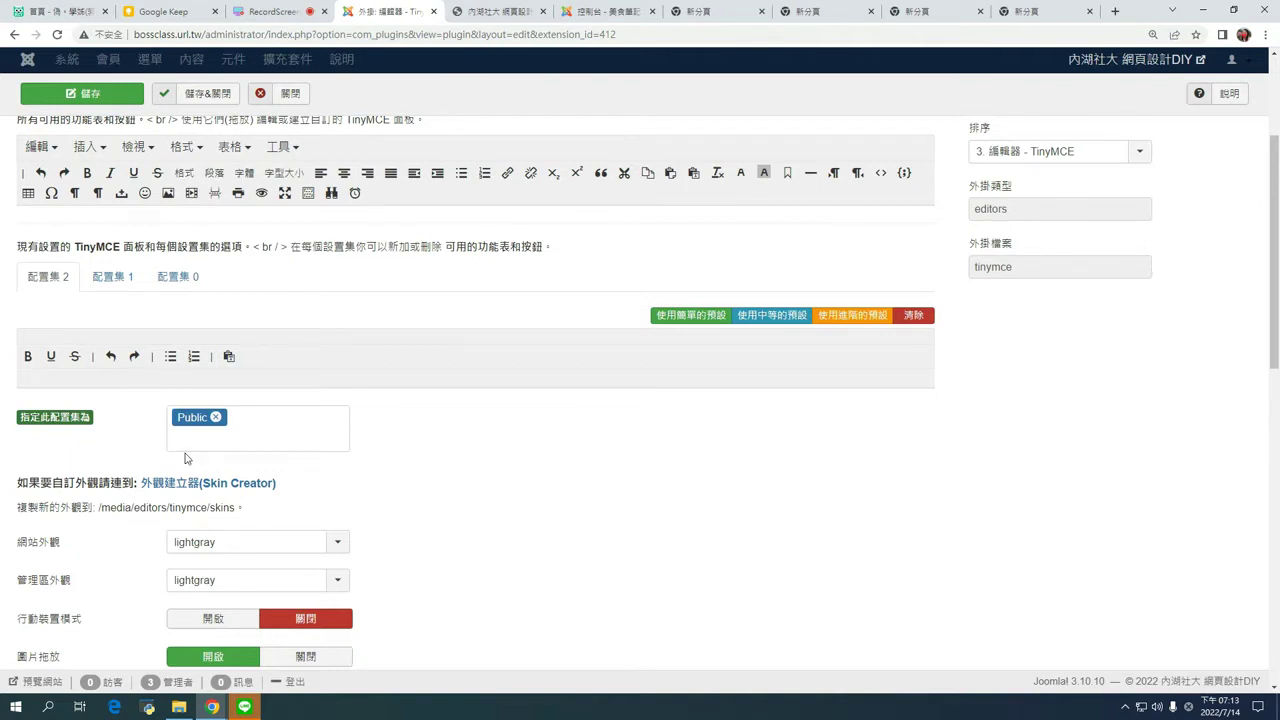
pyautogui.scroll(-7, 190, 459)
pyautogui.scroll(7, 185, 459)
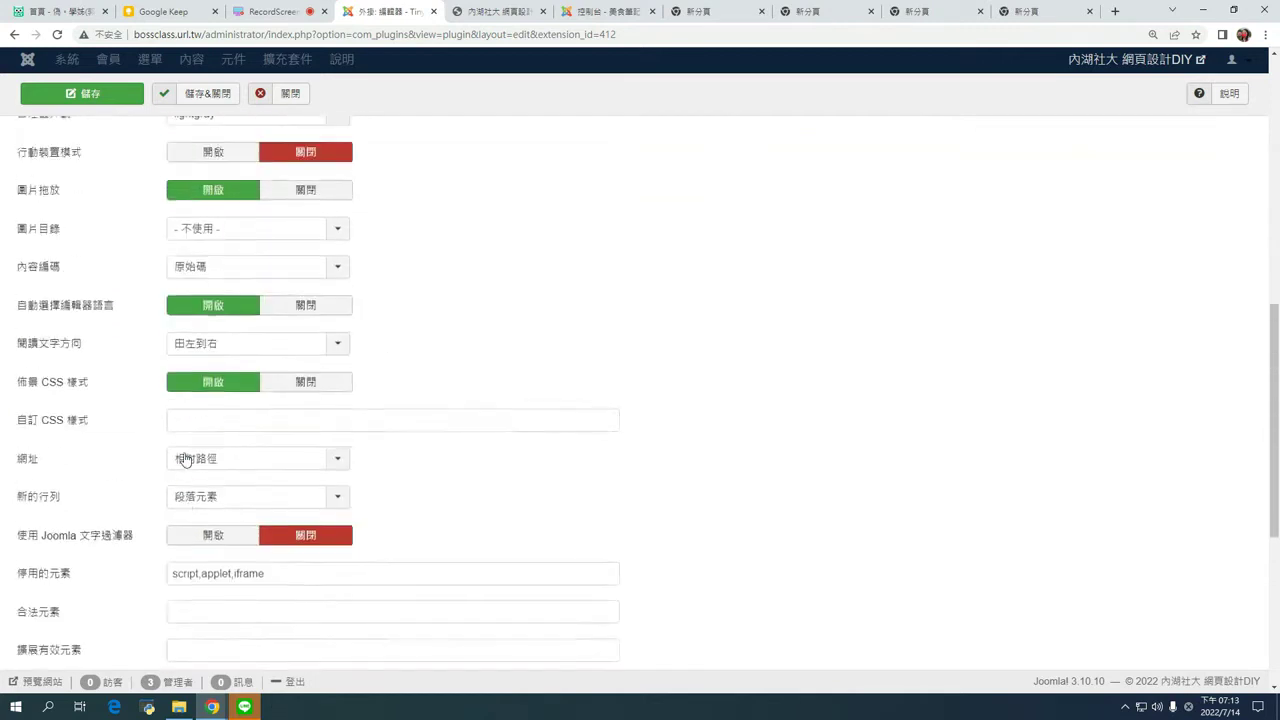
pyautogui.click(112, 211)
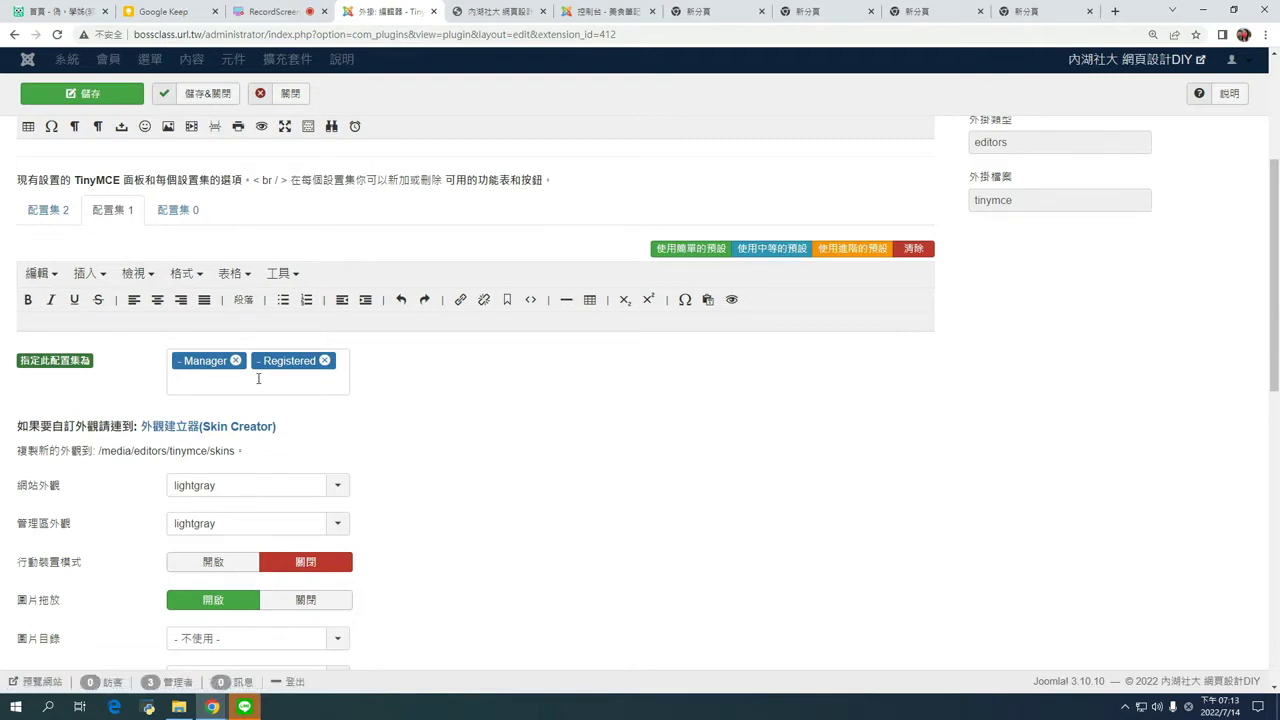
pyautogui.scroll(-4, 258, 385)
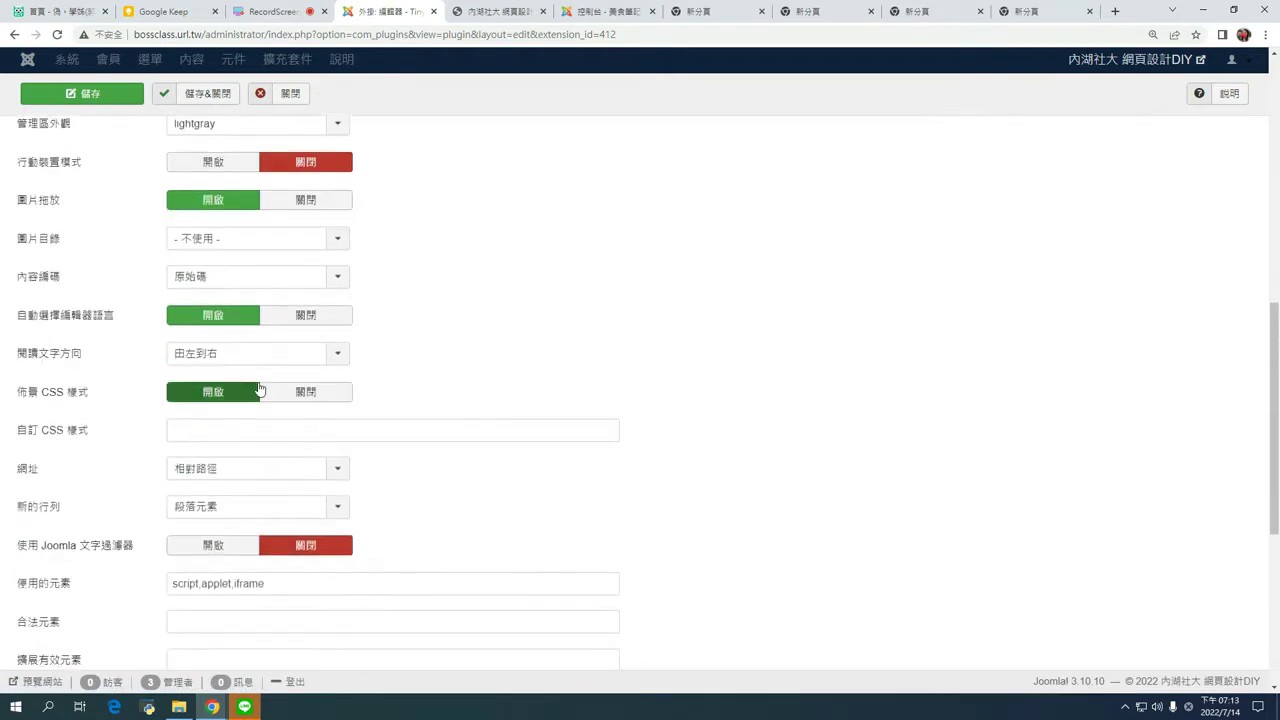
pyautogui.scroll(4, 257, 386)
# Examine the assigned groups and options of 配置集 0, including mobile mode, image drag-and-drop and CSS styles.
pyautogui.click(186, 214)
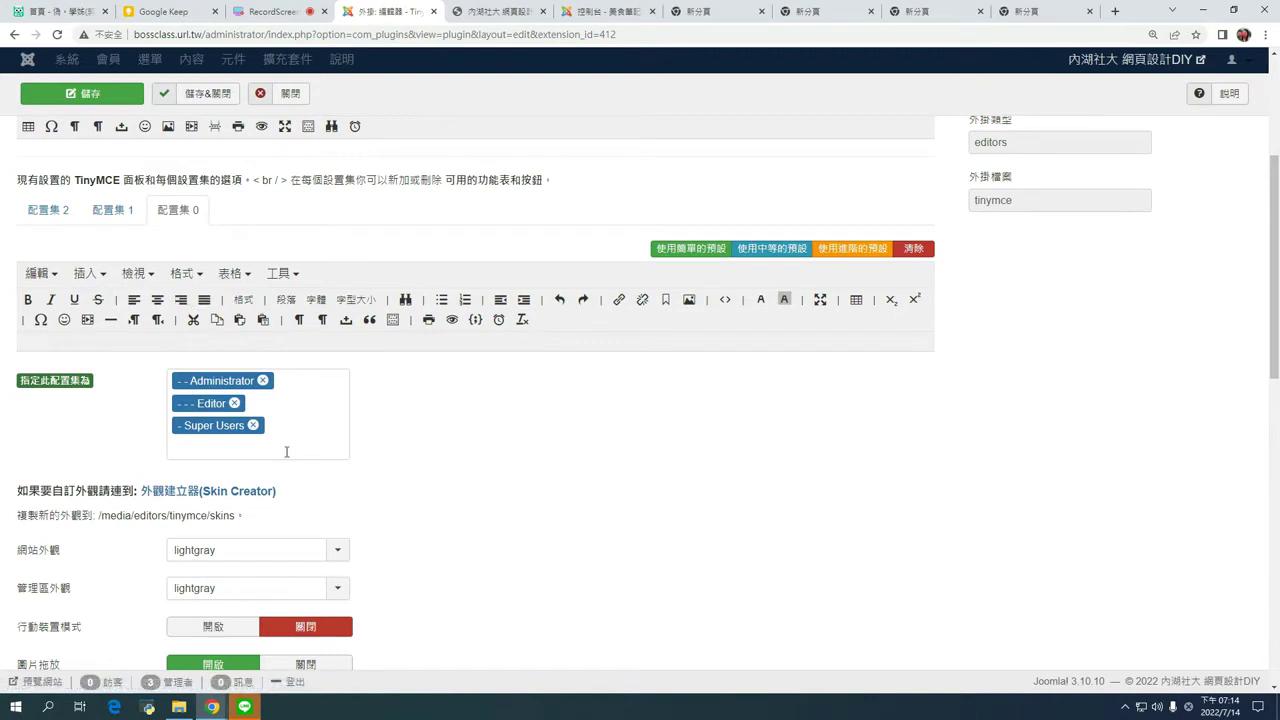
pyautogui.scroll(-2, 286, 450)
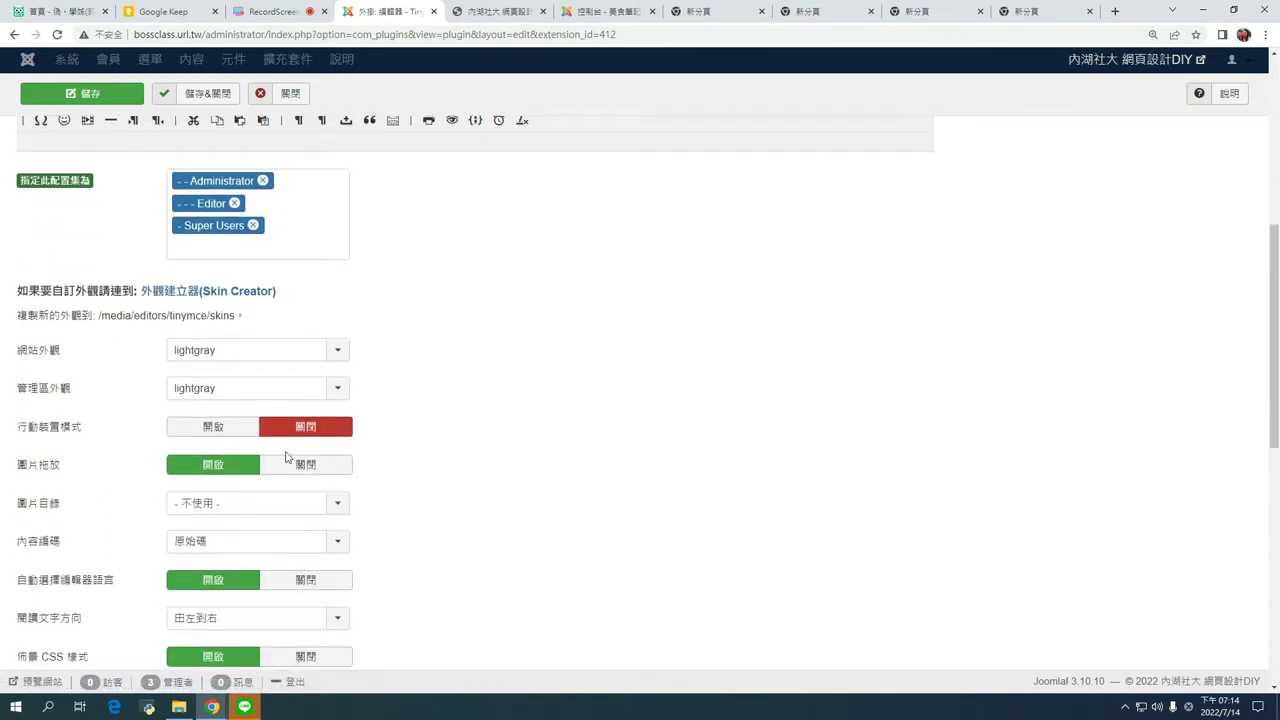
pyautogui.scroll(-1, 286, 457)
pyautogui.moveTo(55, 362)
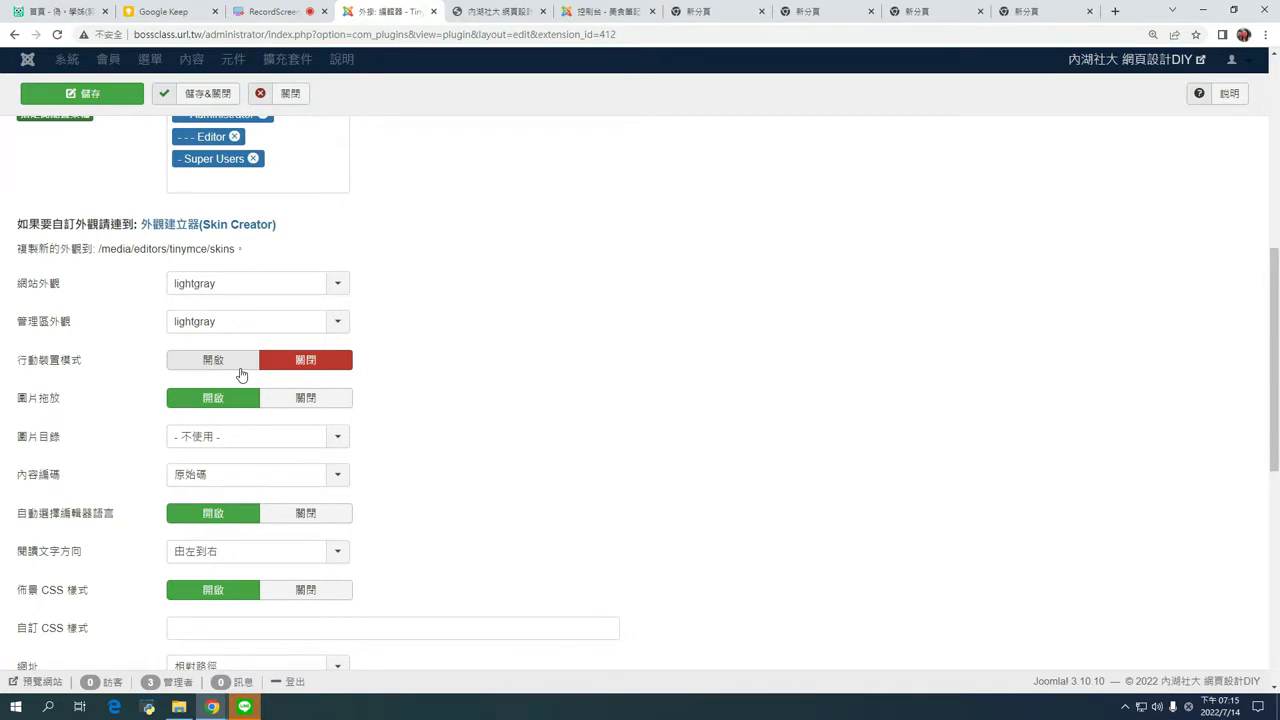
pyautogui.scroll(-1, 242, 375)
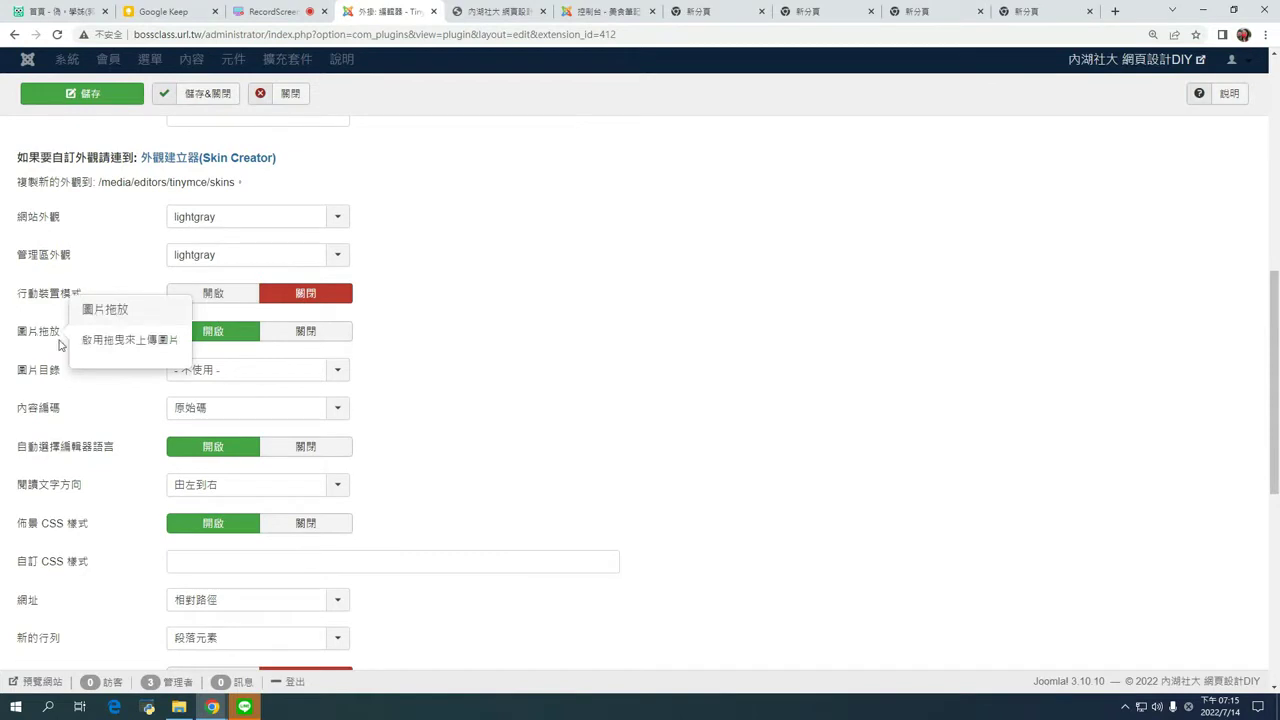
pyautogui.scroll(-1, 362, 358)
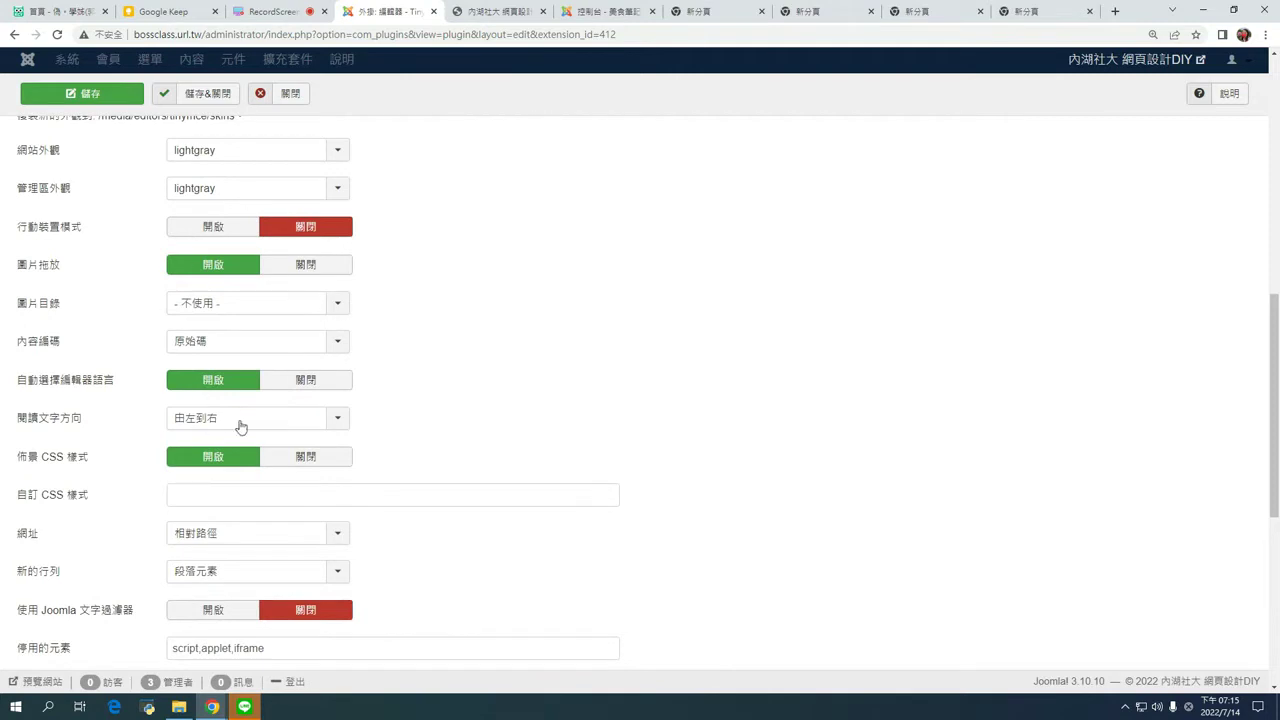
pyautogui.scroll(-1, 155, 366)
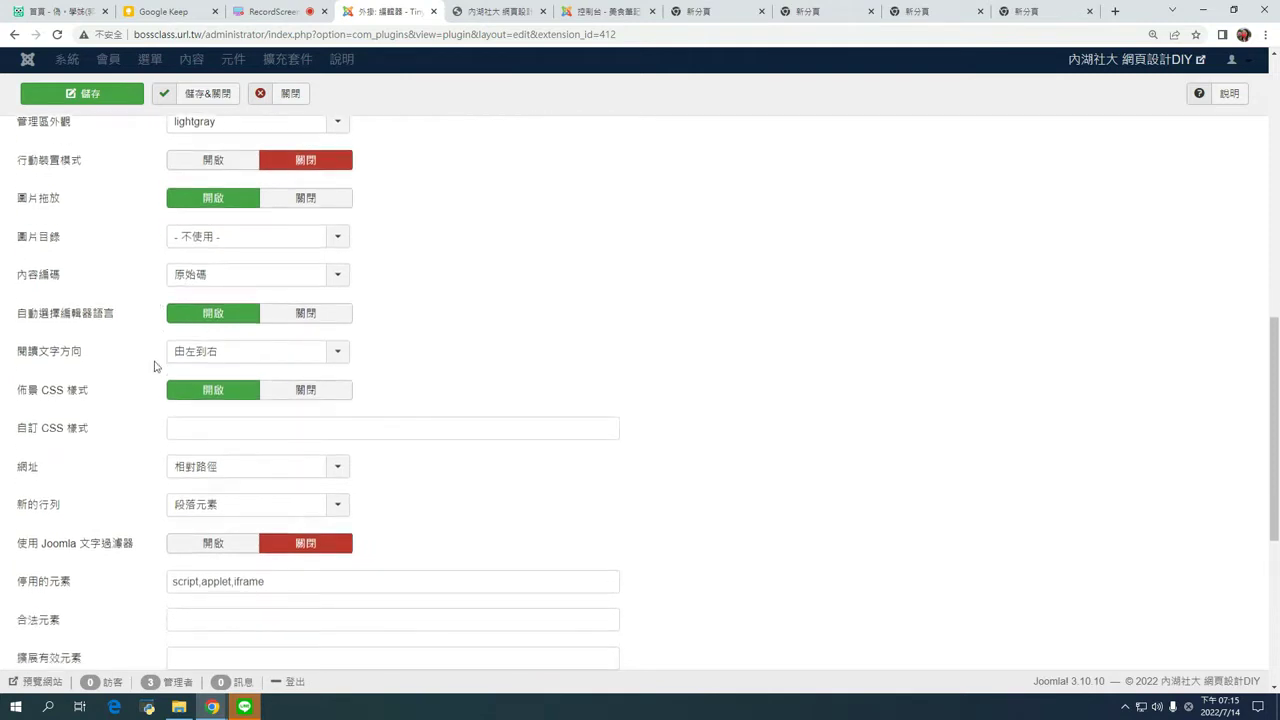
pyautogui.scroll(-1, 155, 366)
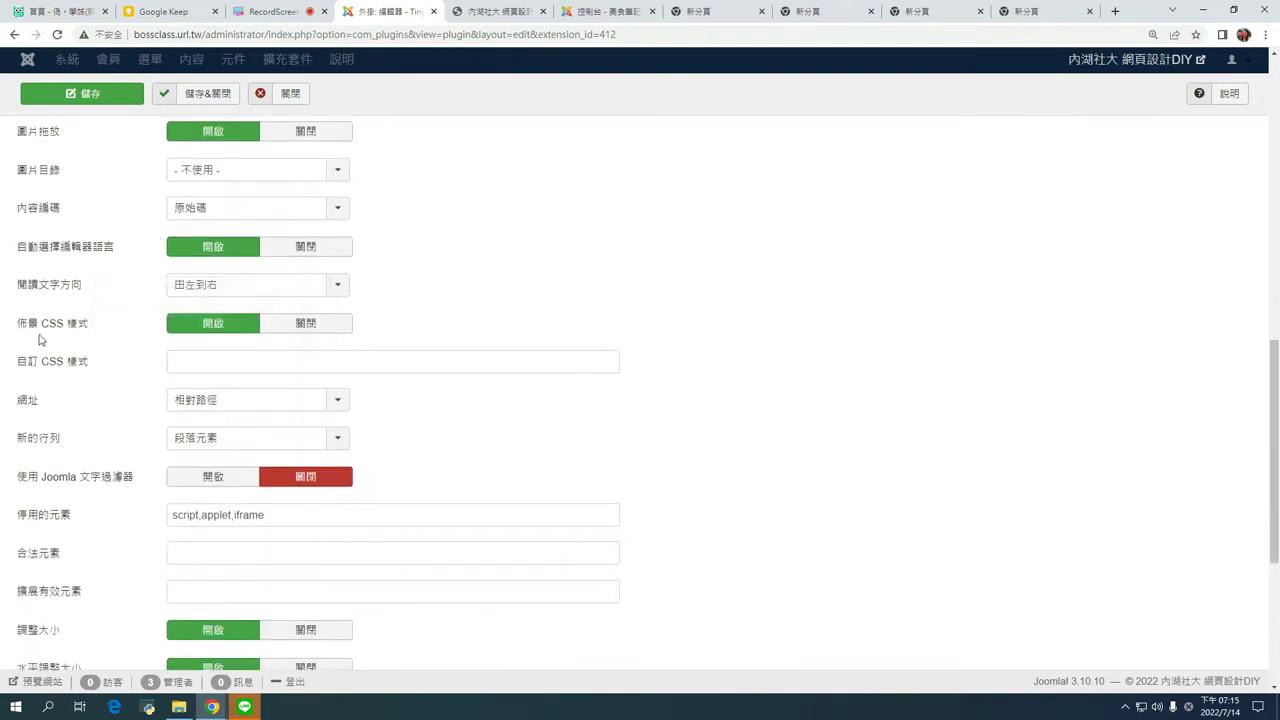
# Set 使用 Joomla 文字過濾器 to 開啟 for 配置集 0 and save the plugin.
pyautogui.scroll(-1, 44, 376)
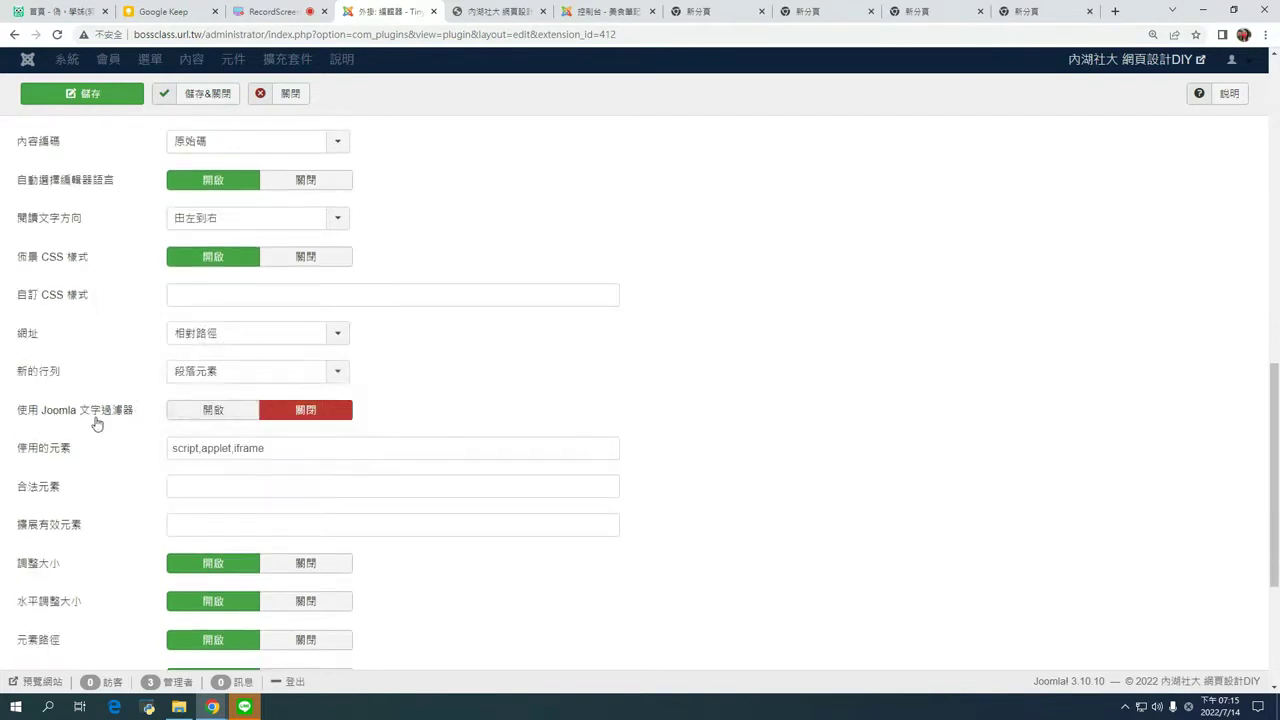
pyautogui.click(237, 420)
pyautogui.click(298, 413)
pyautogui.click(205, 414)
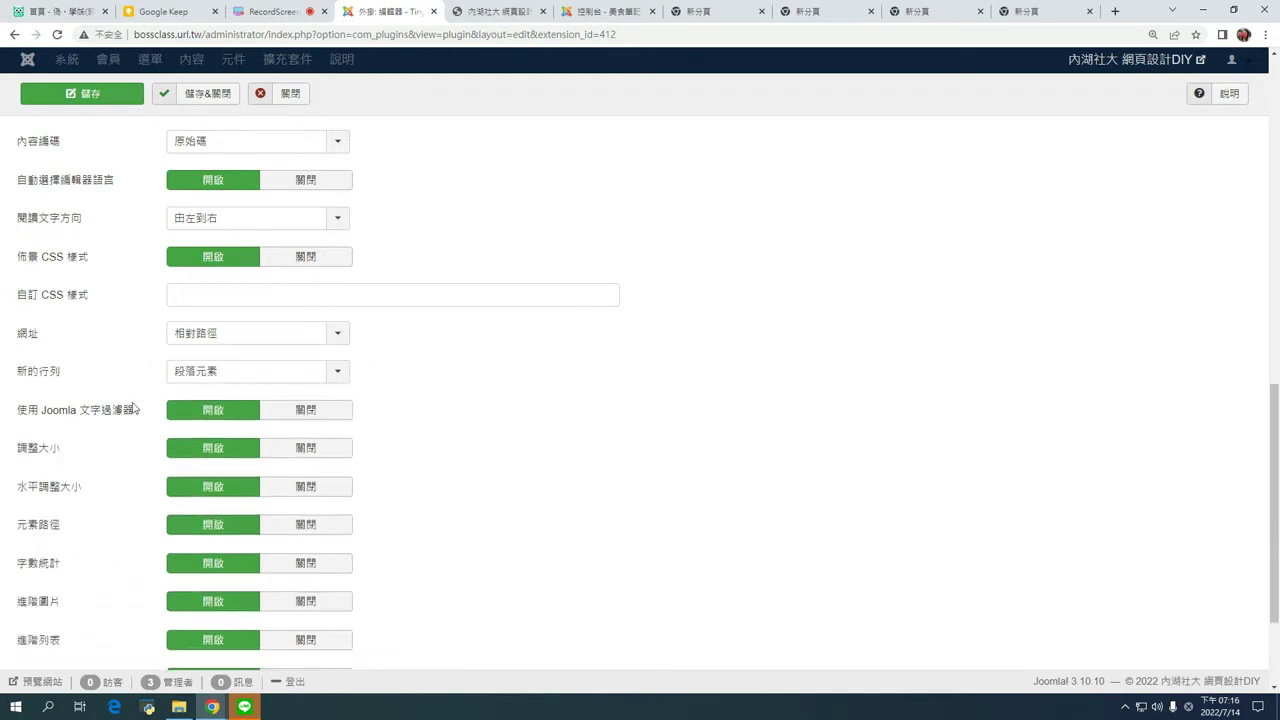
pyautogui.moveTo(94, 417)
pyautogui.click(120, 96)
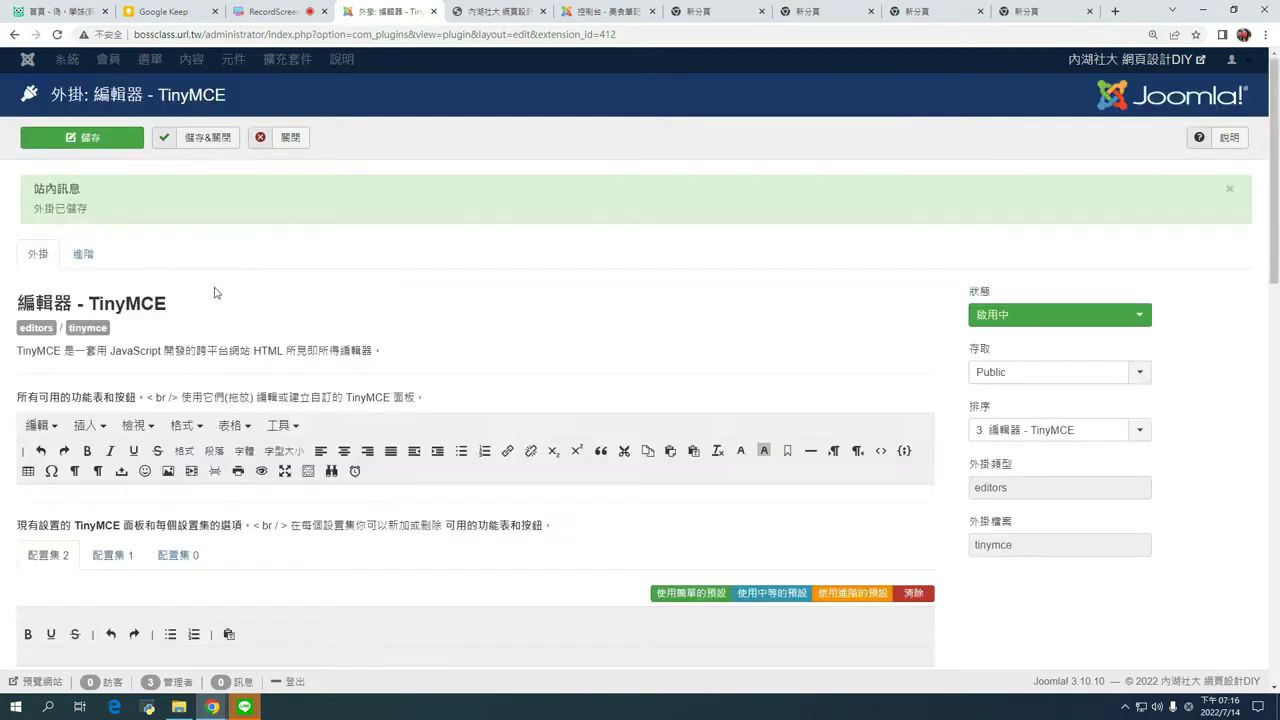
# Recheck the 使用 Joomla 文字過濾器 option of 配置集 0 and close the TinyMCE plugin.
pyautogui.scroll(-2, 217, 321)
pyautogui.click(198, 350)
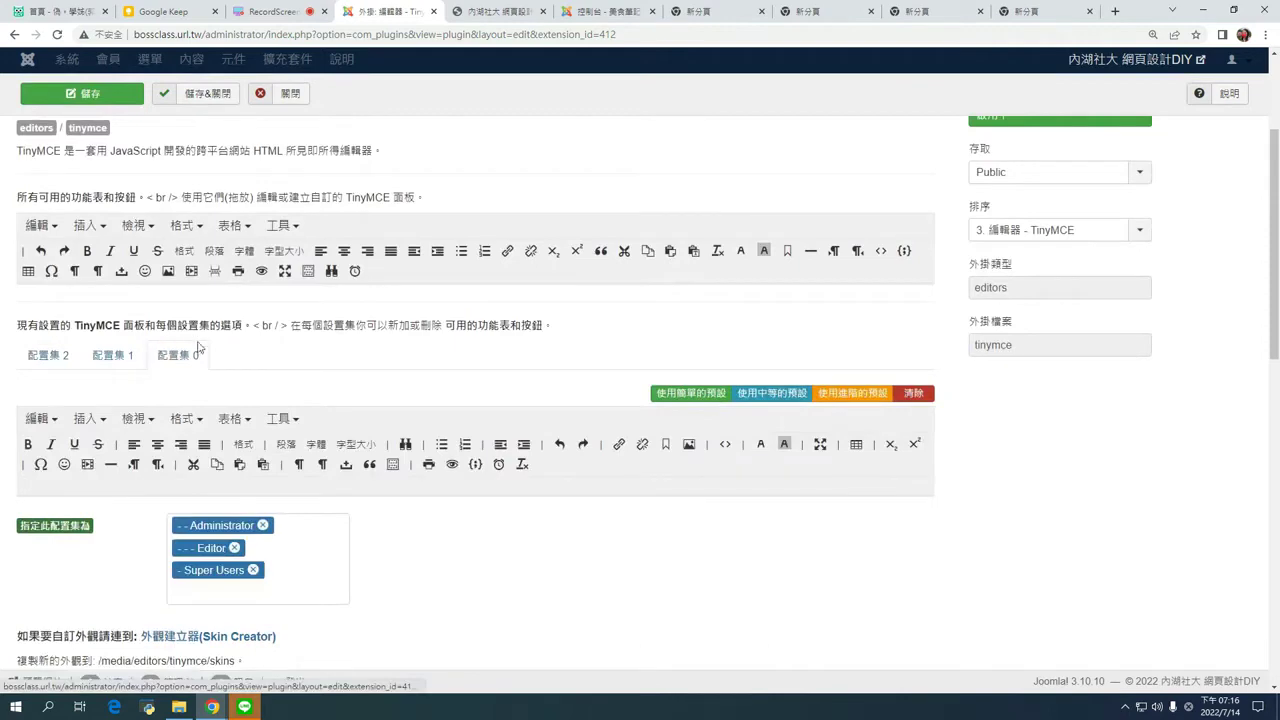
pyautogui.scroll(-10, 177, 366)
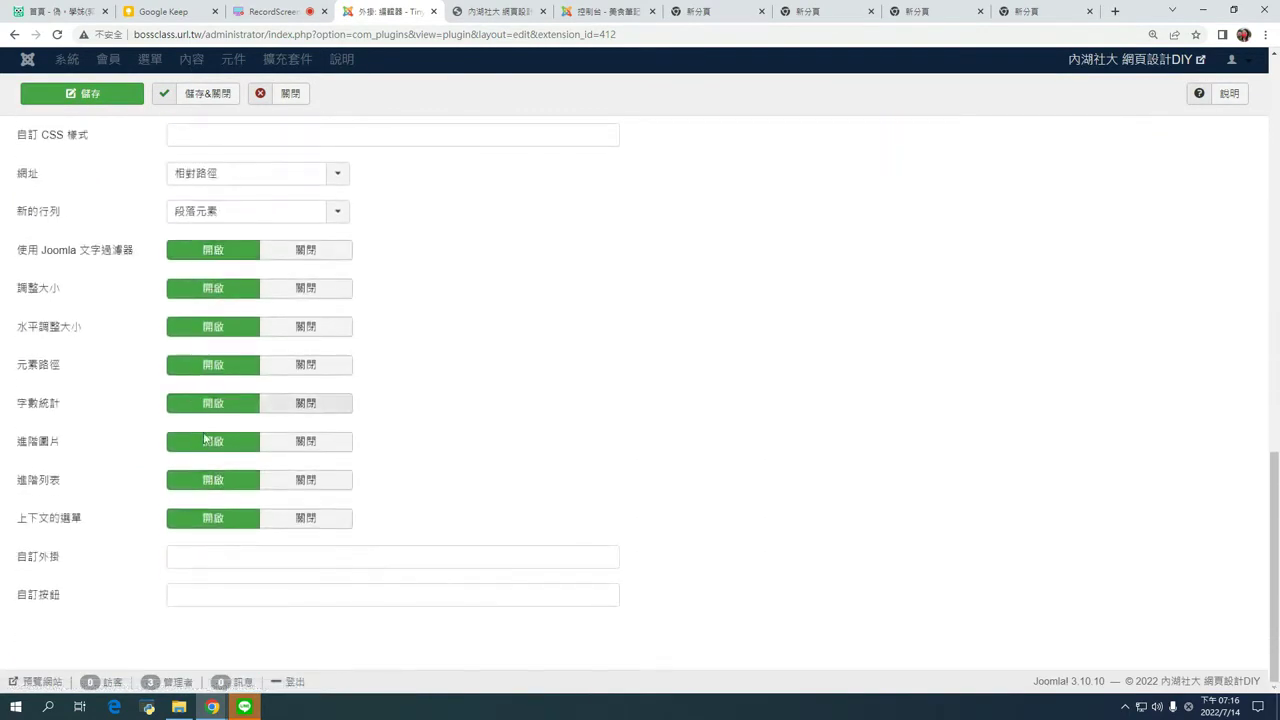
pyautogui.scroll(1, 239, 304)
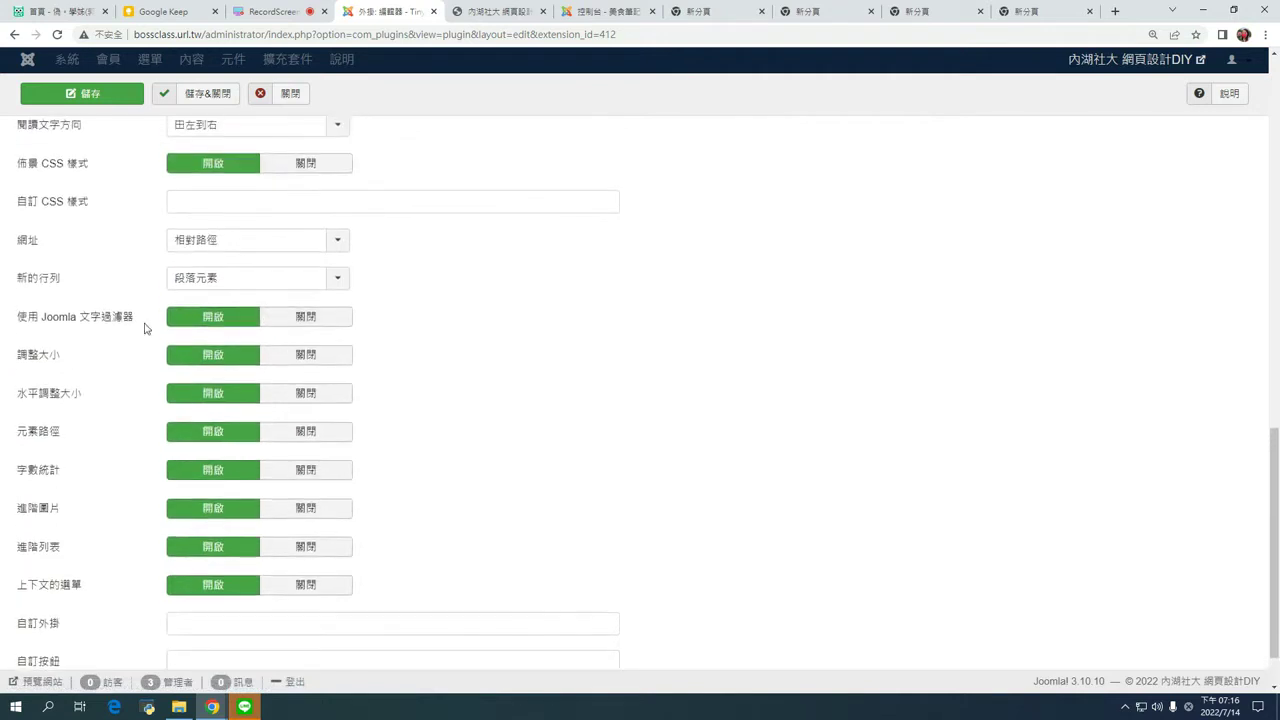
pyautogui.click(284, 96)
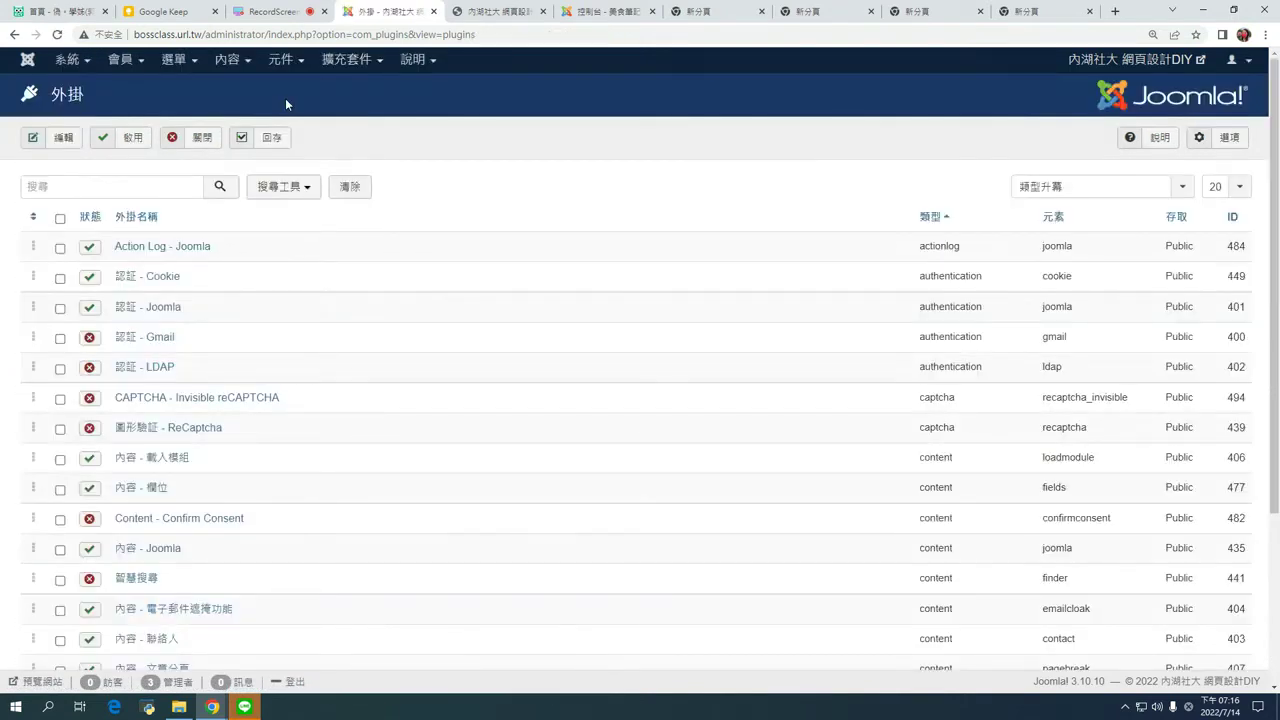
# Open the article list of the 內湖社大 site.
pyautogui.click(228, 60)
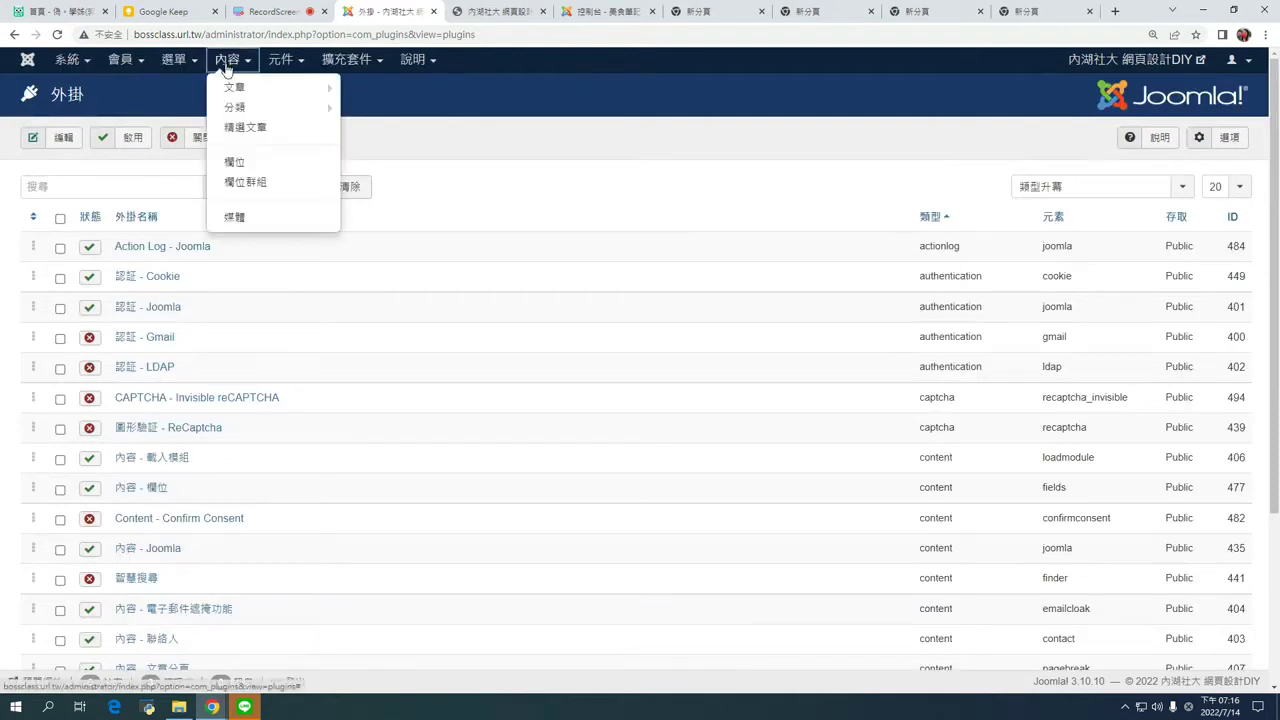
pyautogui.moveTo(233, 90)
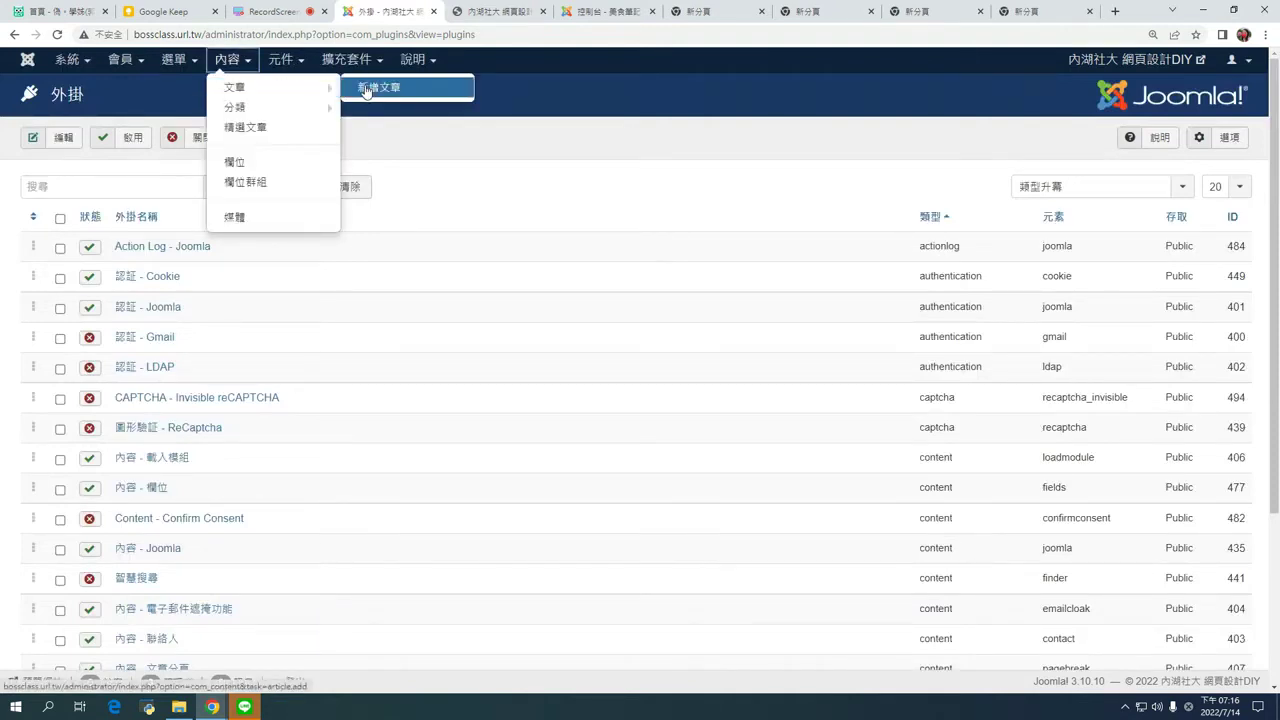
pyautogui.click(245, 87)
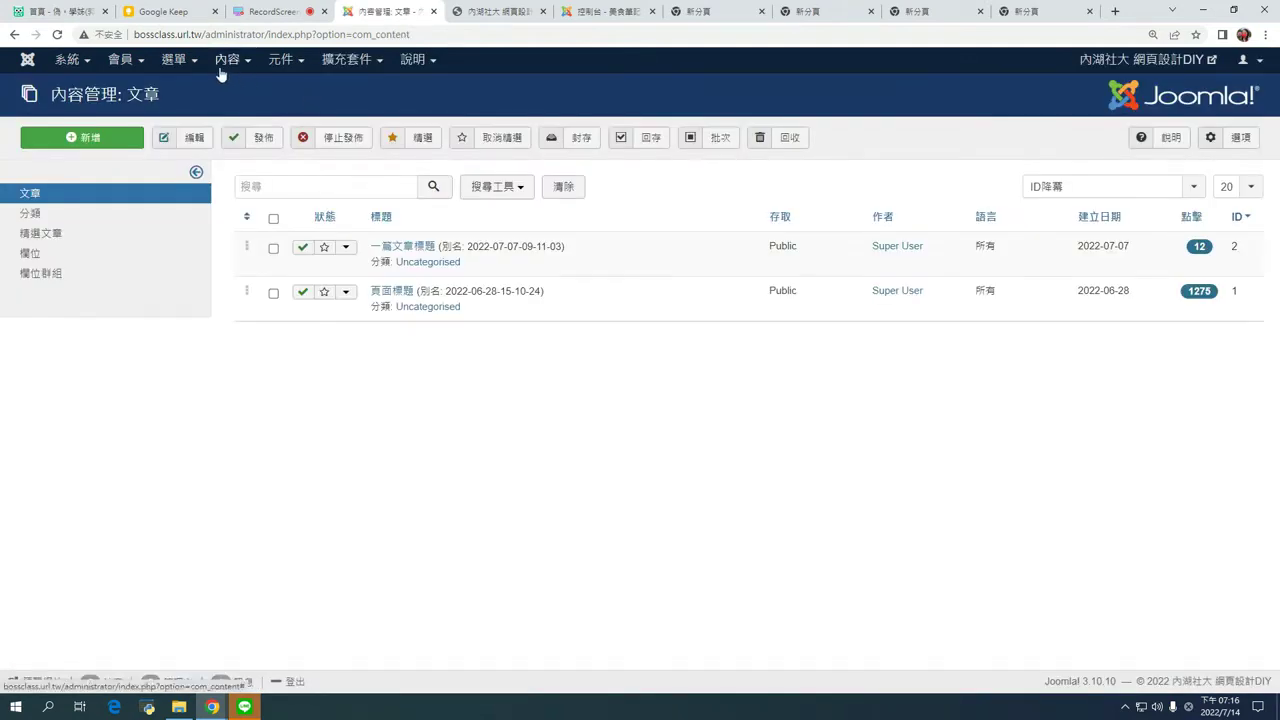
# Switch to the 美食筆記 site's administration and open the article 臭豆腐 for editing.
pyautogui.click(603, 13)
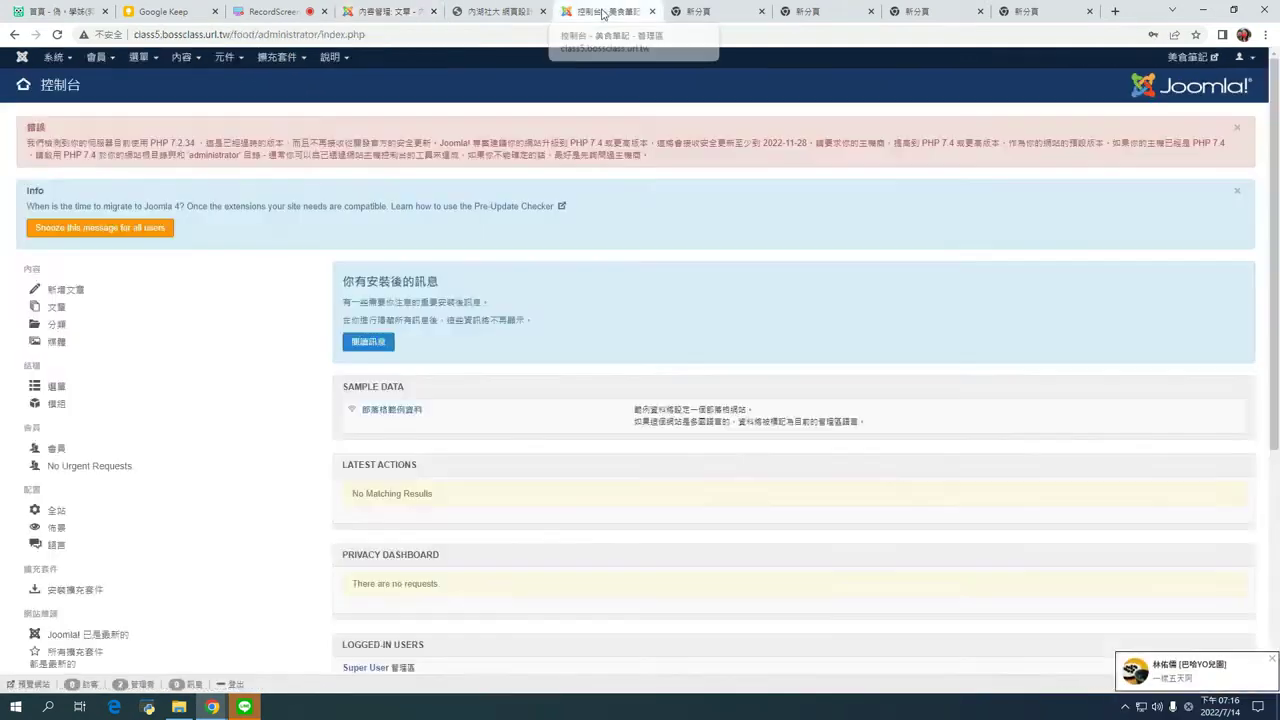
pyautogui.click(226, 57)
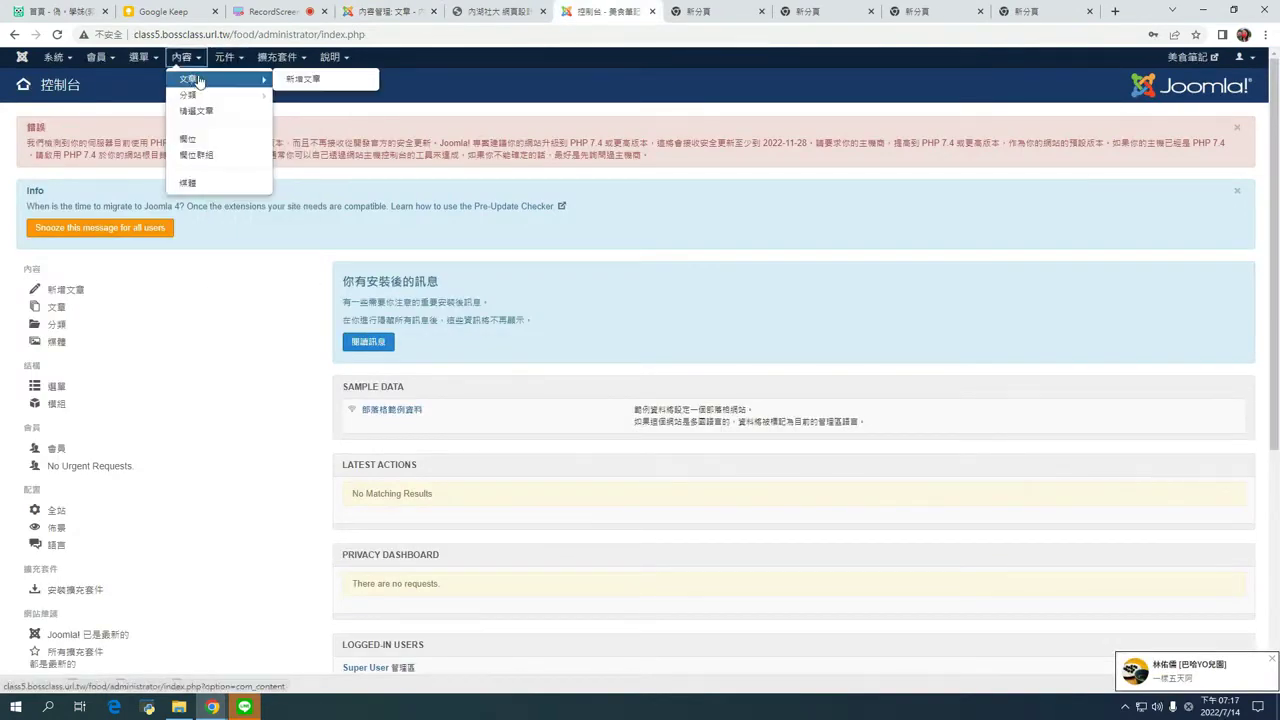
pyautogui.click(198, 76)
pyautogui.hotkey('ctrl', '+')
pyautogui.hotkey('ctrl', '+')
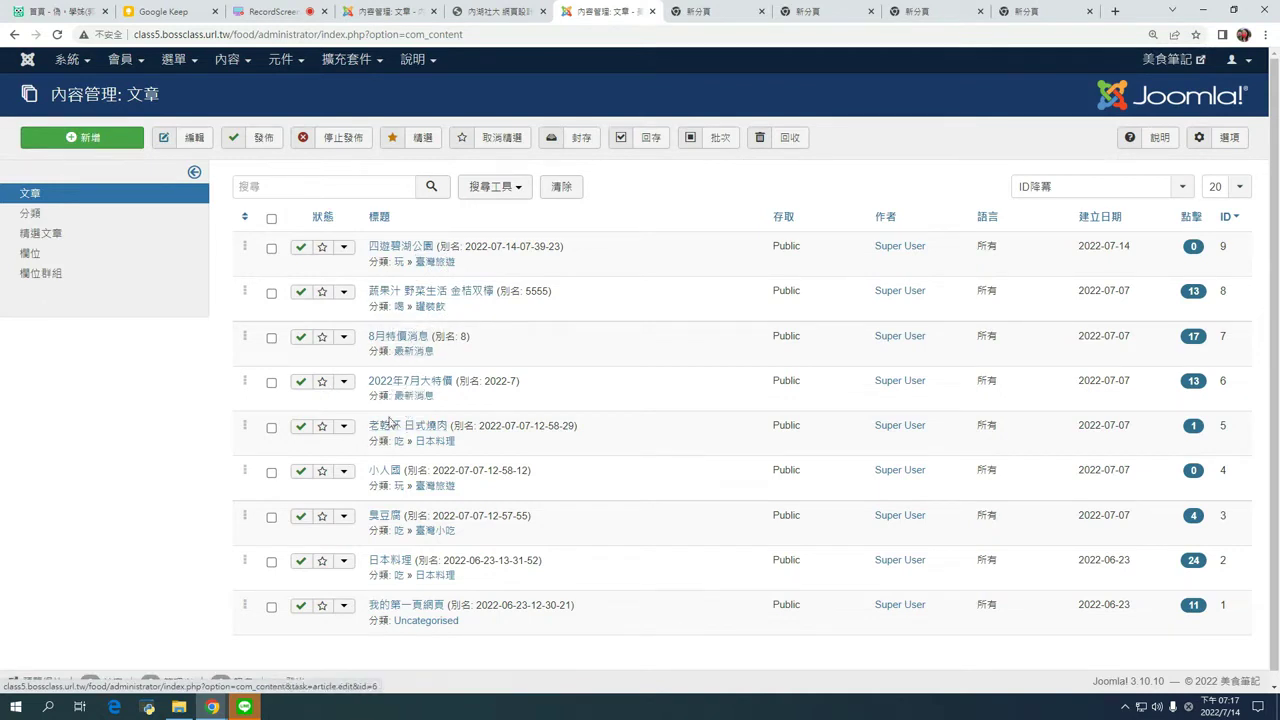
pyautogui.click(379, 517)
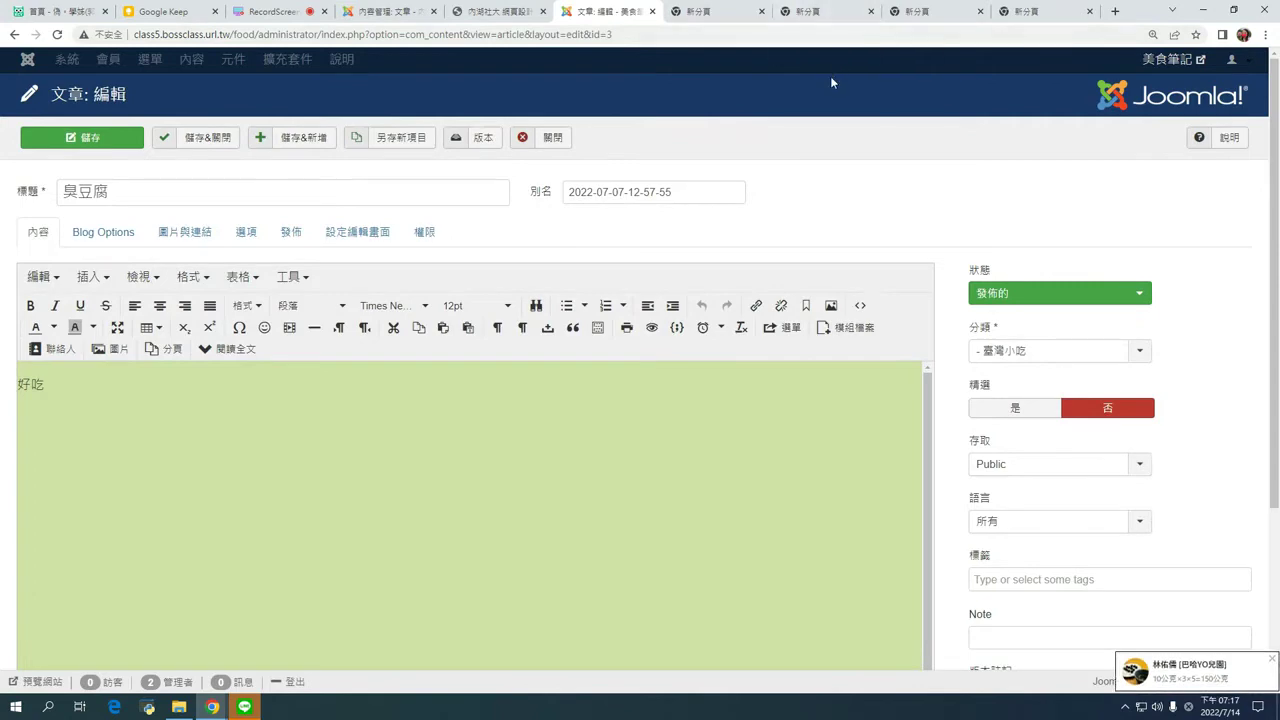
# Switch to YouTube and open the video Dine at IKEA restaurant.
pyautogui.click(1030, 12)
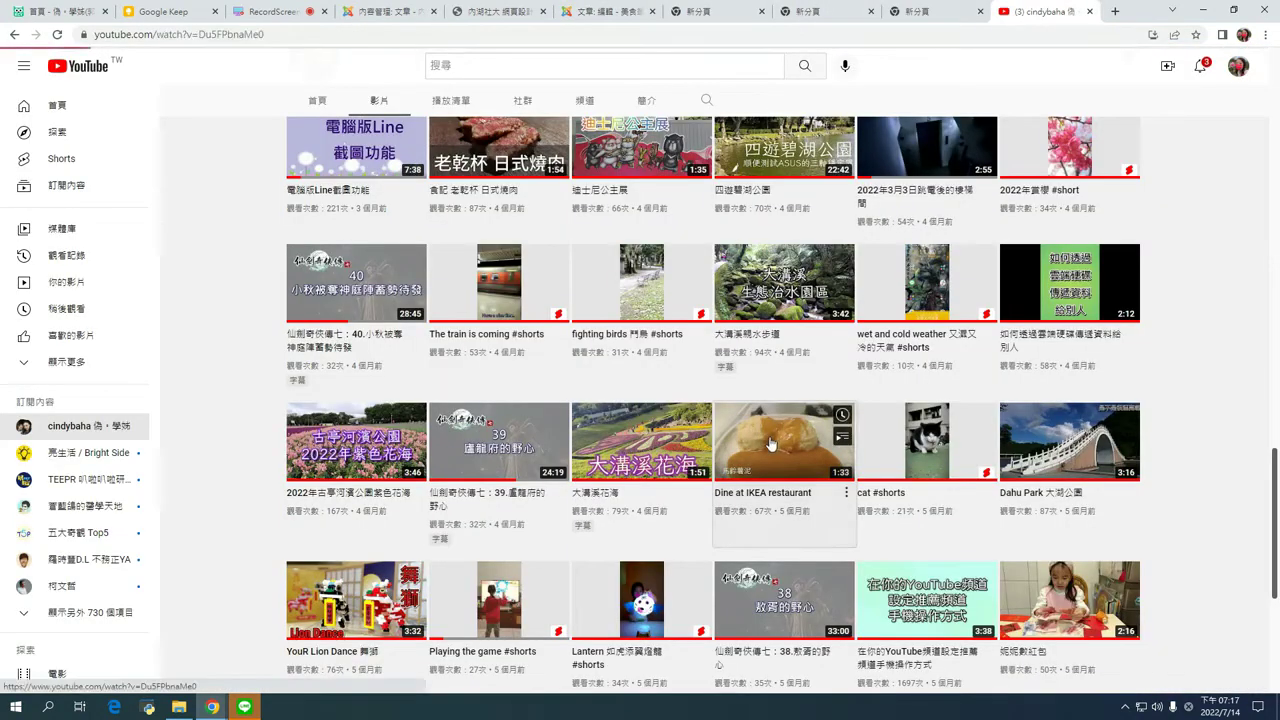
pyautogui.click(835, 428)
pyautogui.scroll(-1, 427, 270)
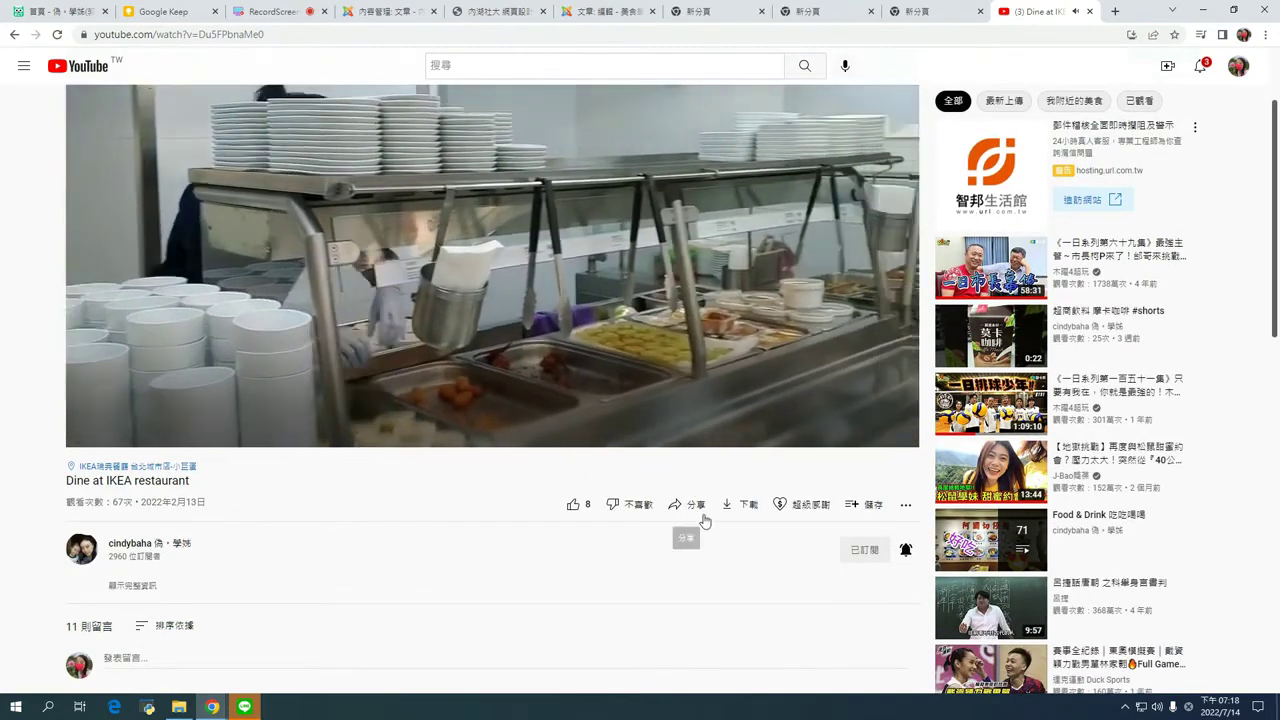
# Examine the iframe embed code of the video and close the embed dialog.
pyautogui.click(688, 506)
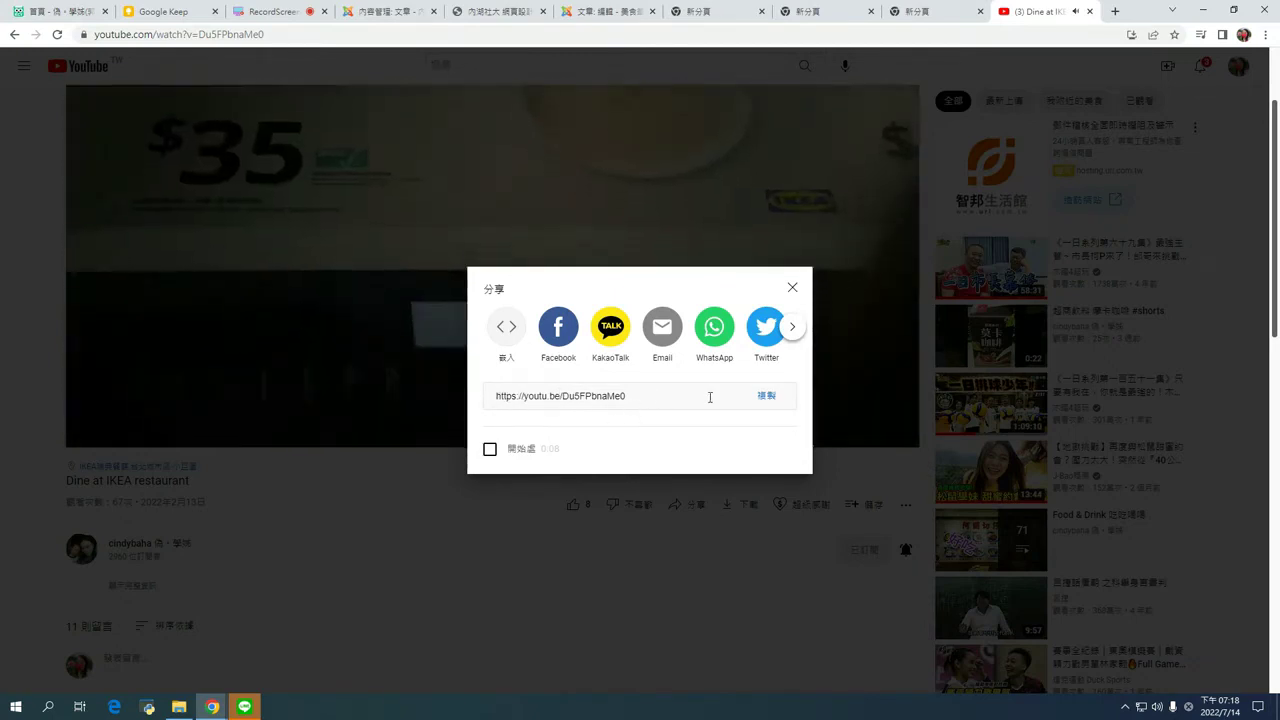
pyautogui.click(506, 328)
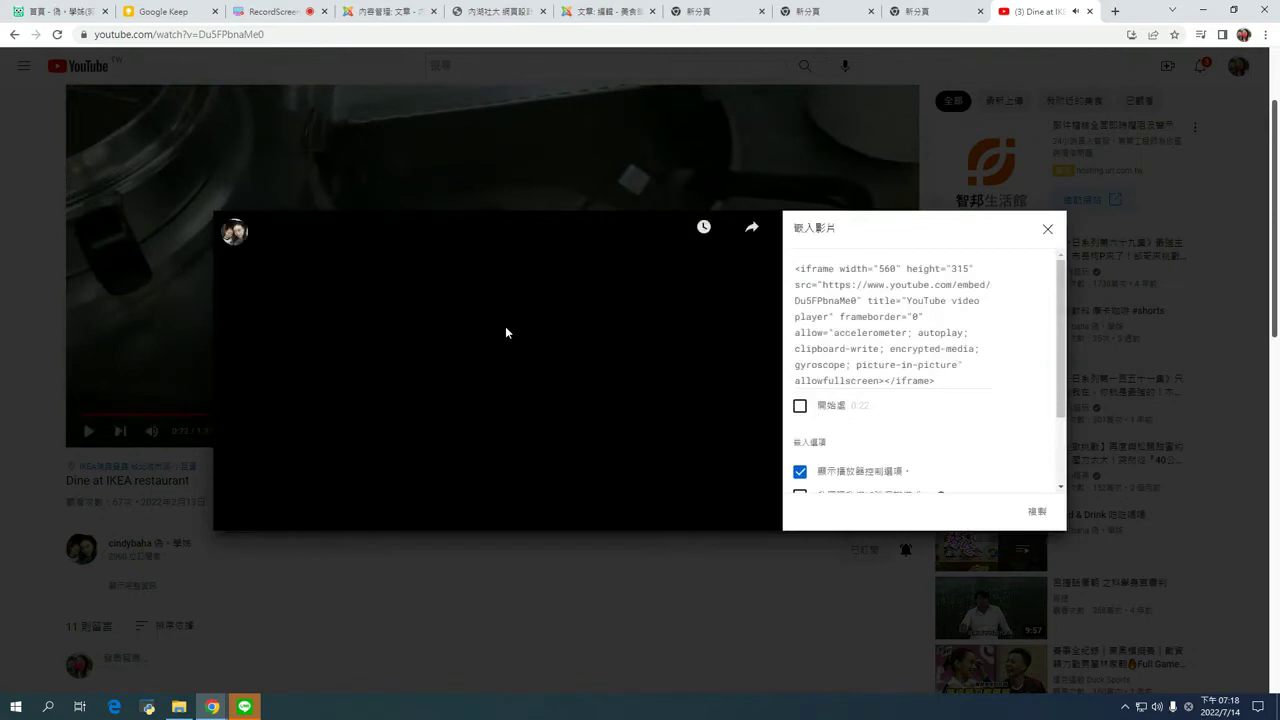
pyautogui.doubleClick(818, 268)
pyautogui.click(857, 316)
pyautogui.scroll(-1, 857, 330)
pyautogui.scroll(1, 857, 325)
pyautogui.click(1048, 230)
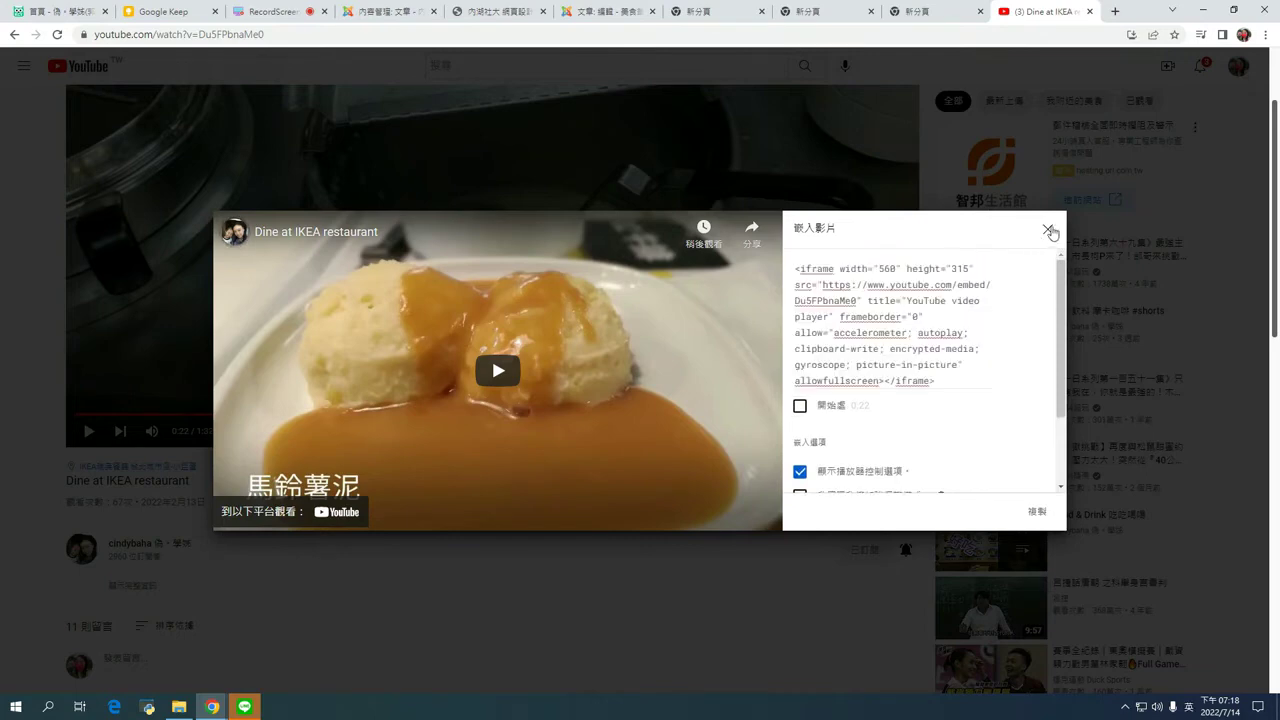
# Copy the share link of the IKEA restaurant video.
pyautogui.click(693, 505)
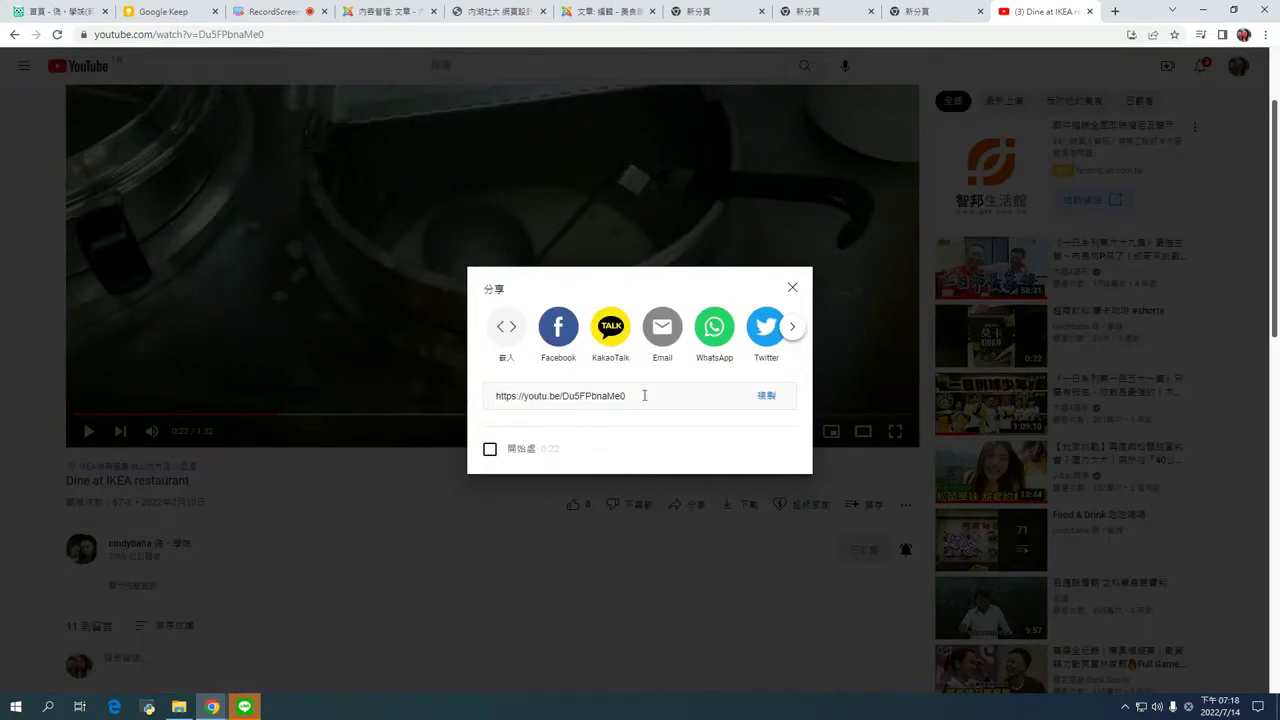
pyautogui.click(493, 400)
pyautogui.hotkey('ctrl', 'c')
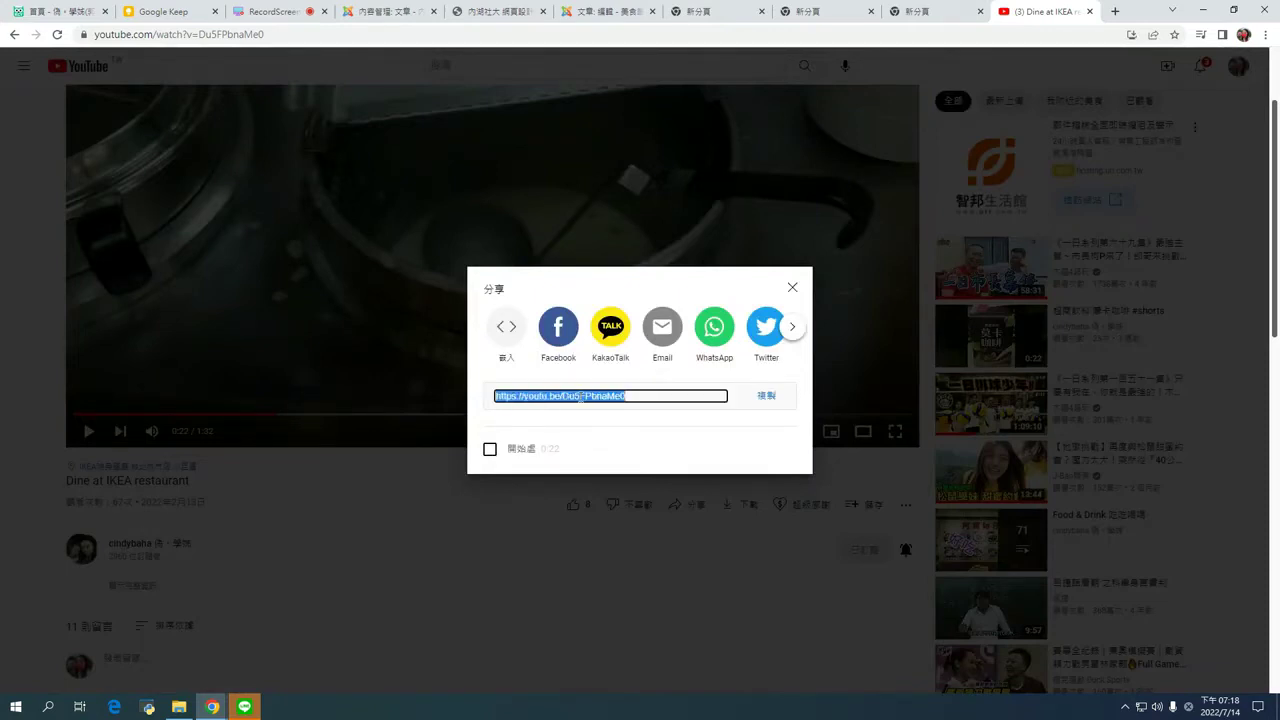
pyautogui.rightClick(581, 399)
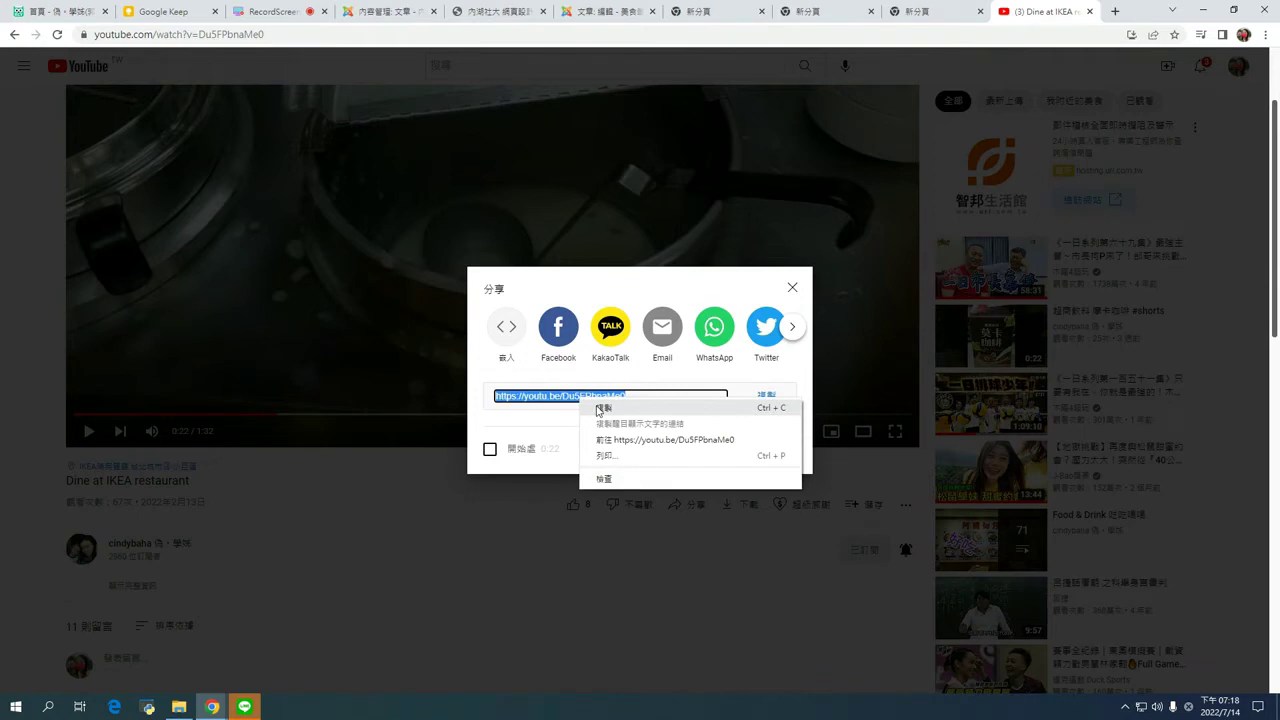
pyautogui.click(596, 408)
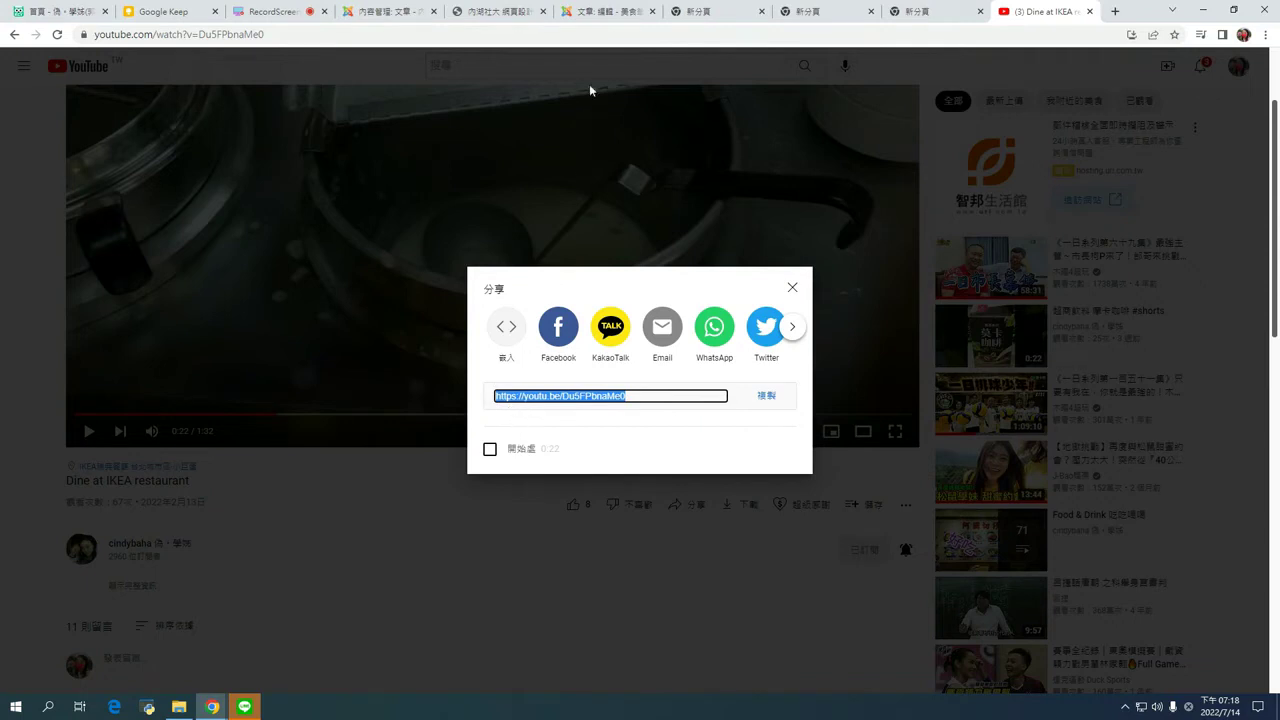
# Return to the article 臭豆腐 and delete its body text 好吃.
pyautogui.click(606, 12)
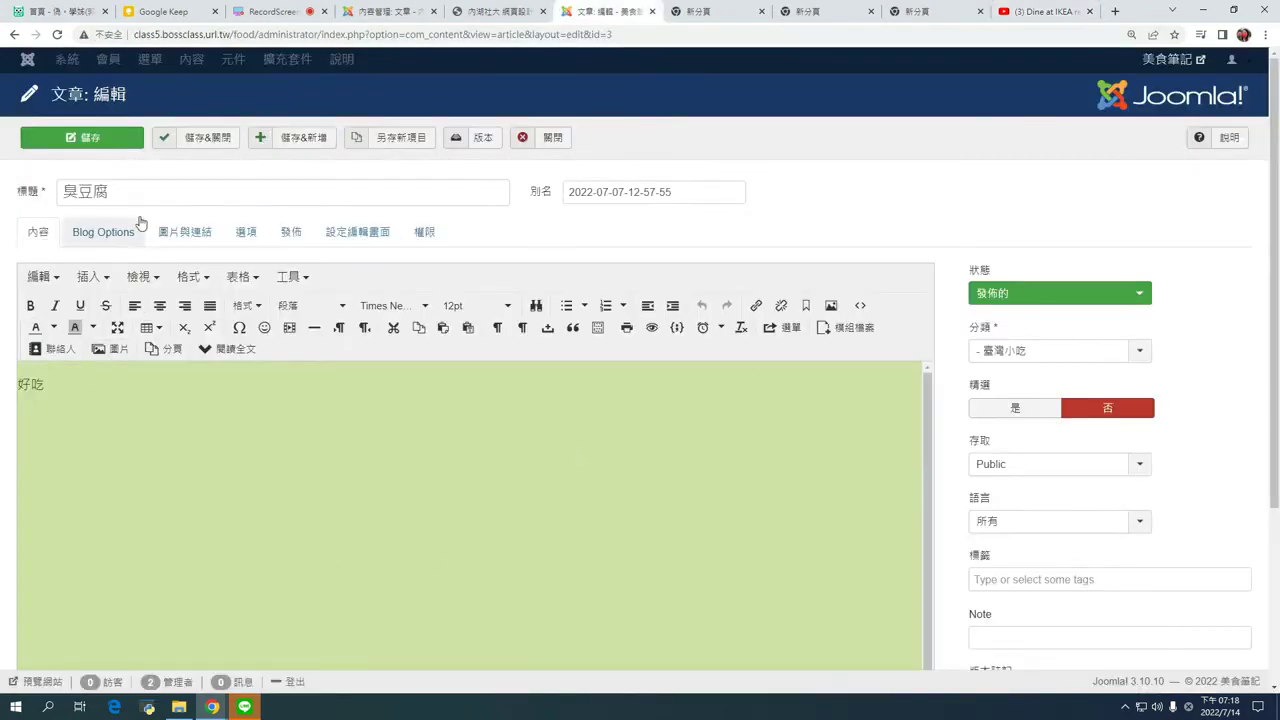
pyautogui.moveTo(83, 386); pyautogui.dragTo(2, 376)
pyautogui.press('Delete')
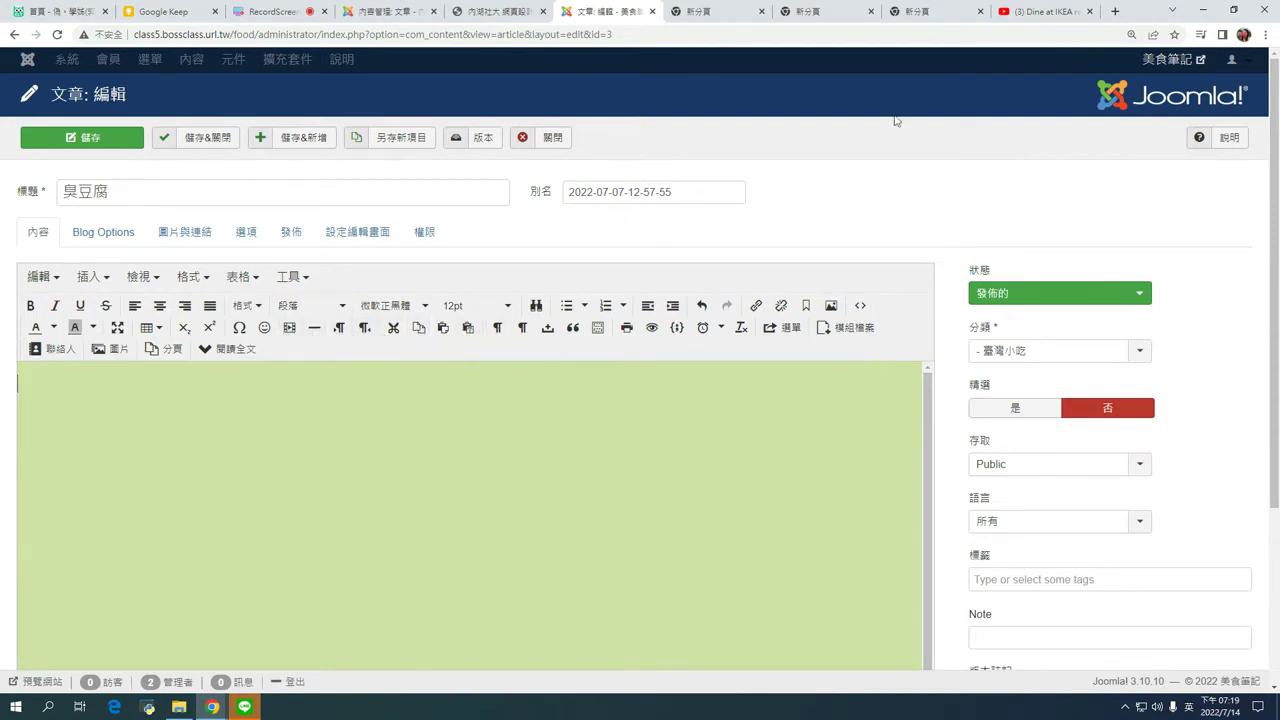
# Narrow the browser window to check how the editor toolbar is laid out, and maximize it again.
pyautogui.click(1233, 10)
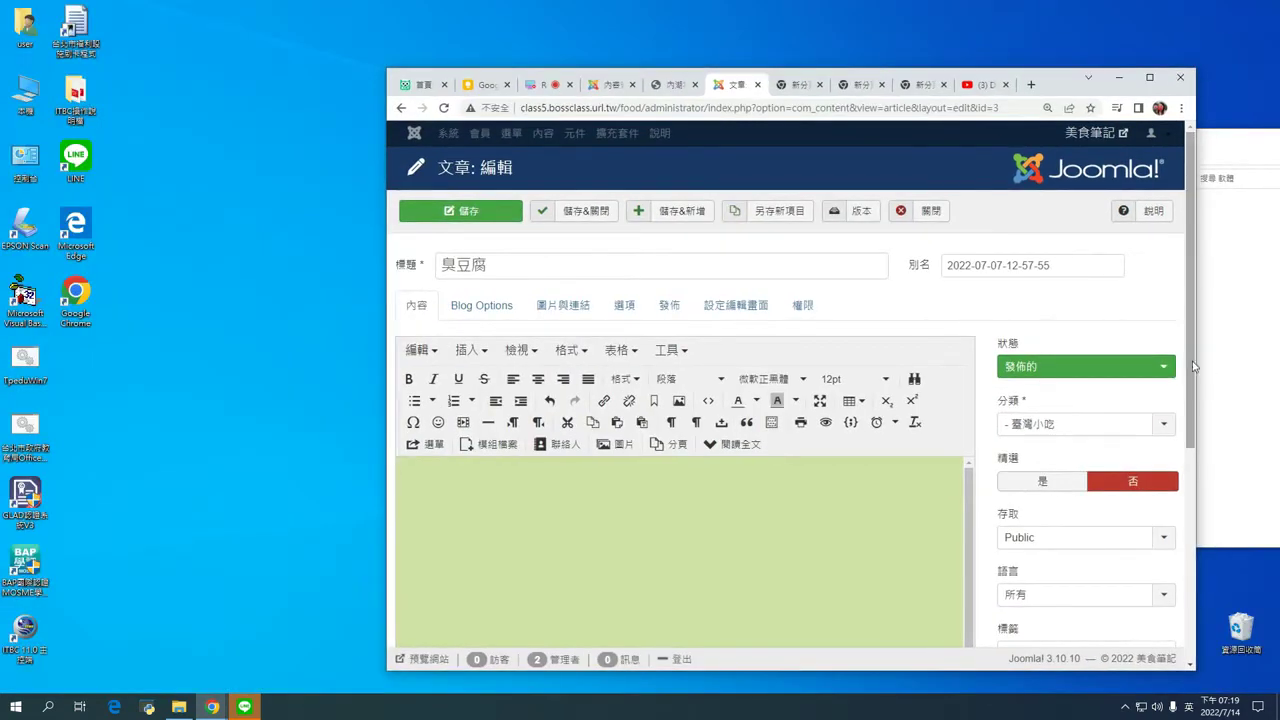
pyautogui.moveTo(1197, 367); pyautogui.dragTo(854, 361)
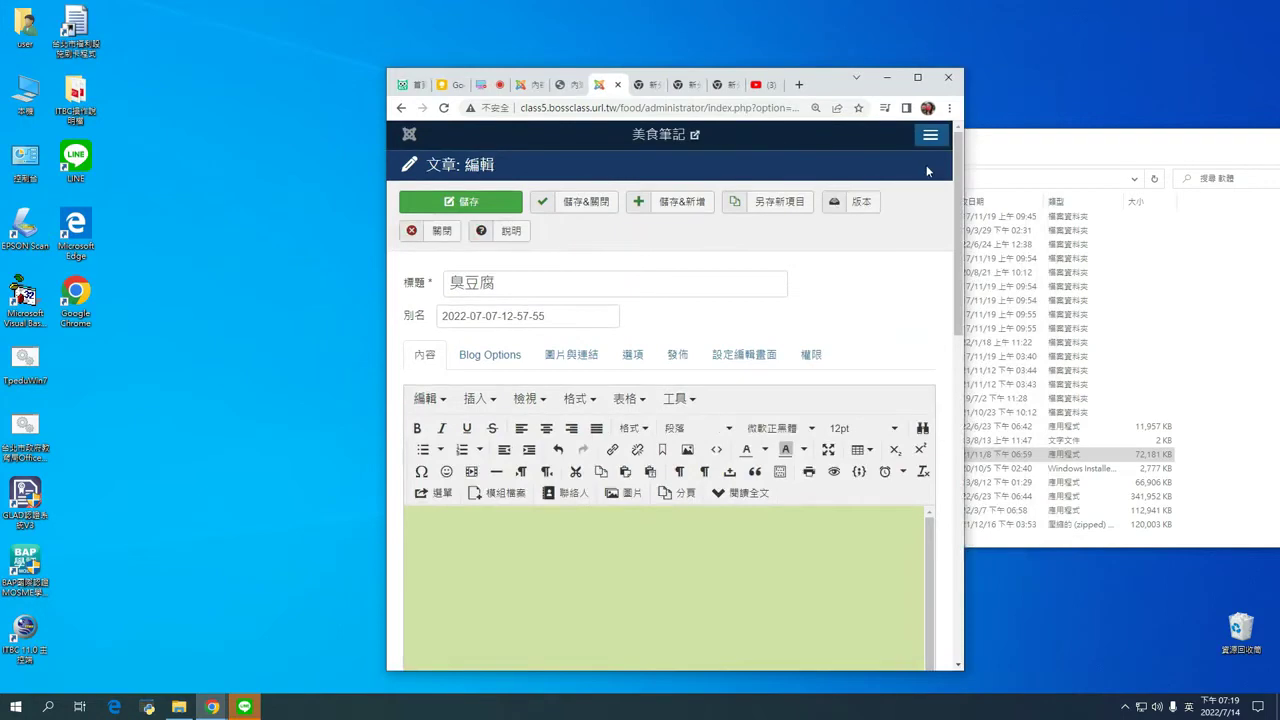
pyautogui.click(917, 77)
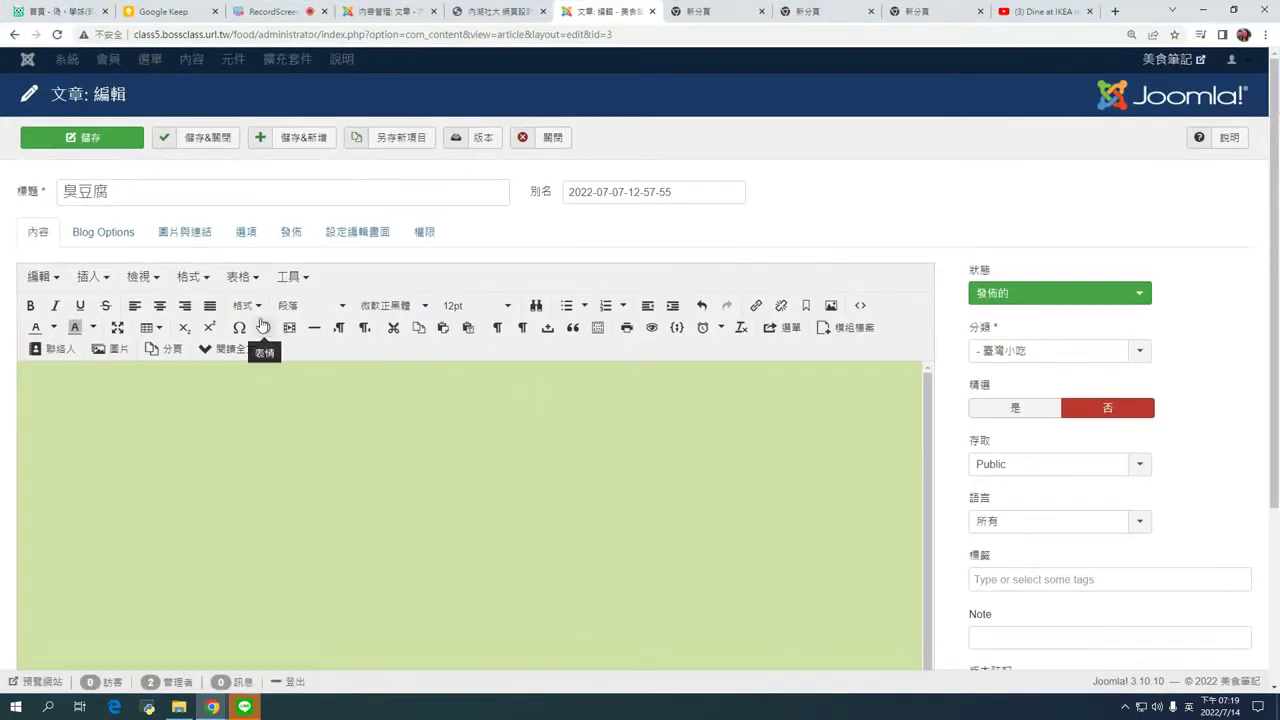
pyautogui.click(290, 328)
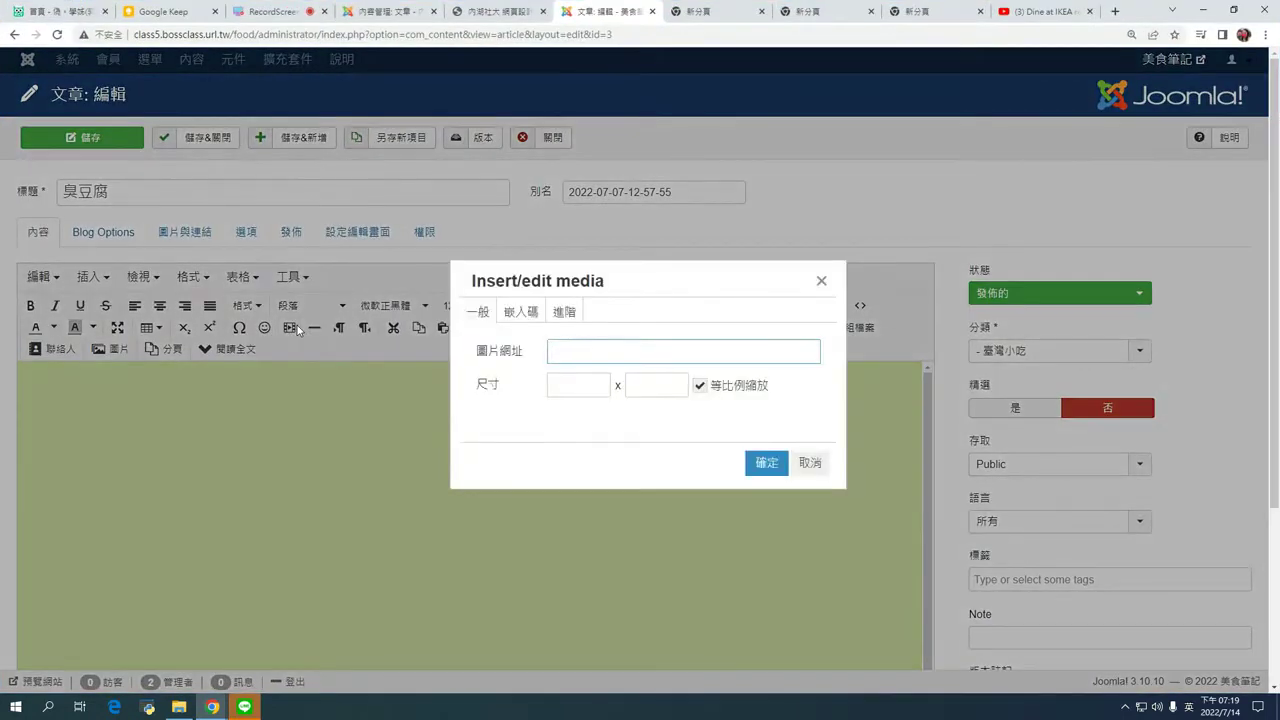
pyautogui.rightClick(578, 352)
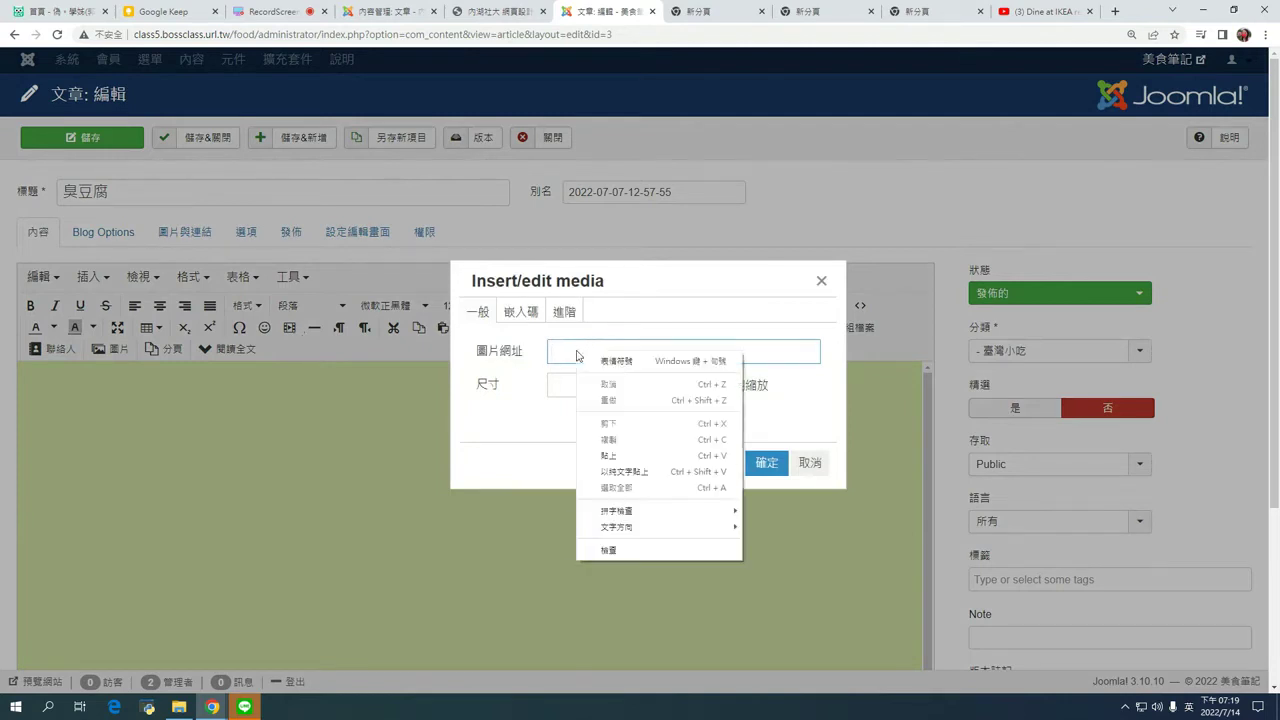
pyautogui.click(607, 457)
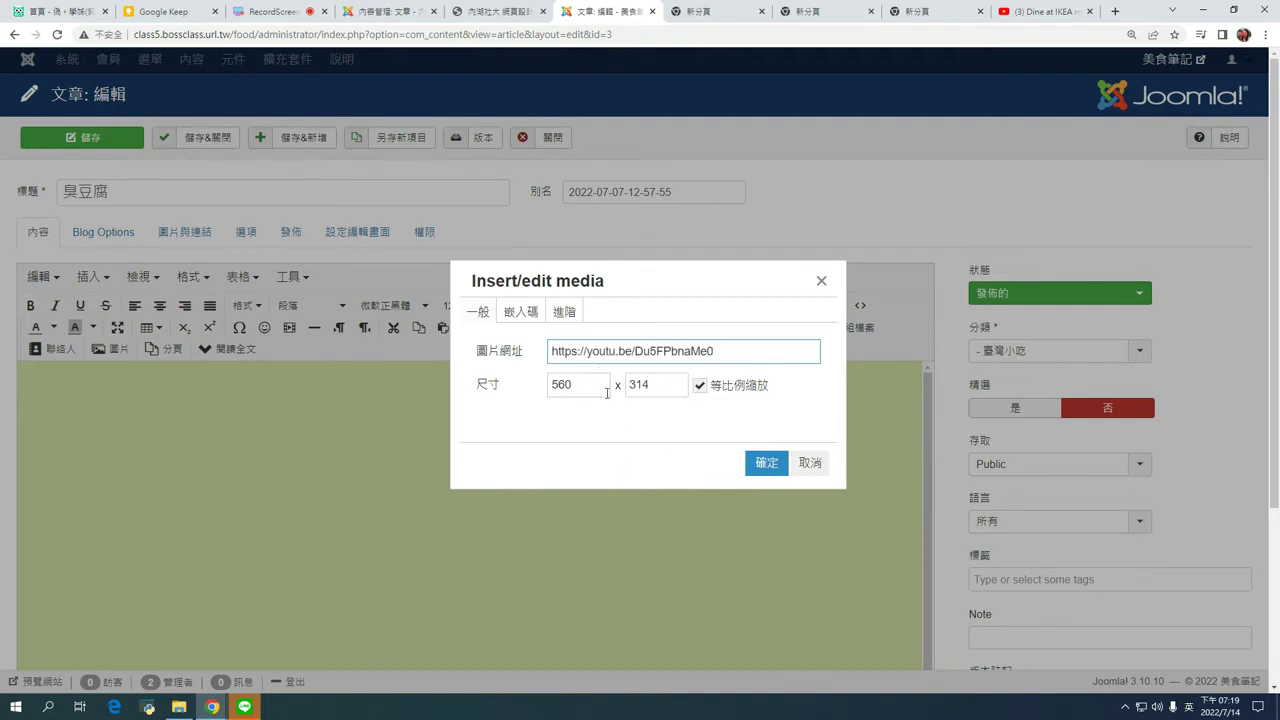
pyautogui.click(757, 466)
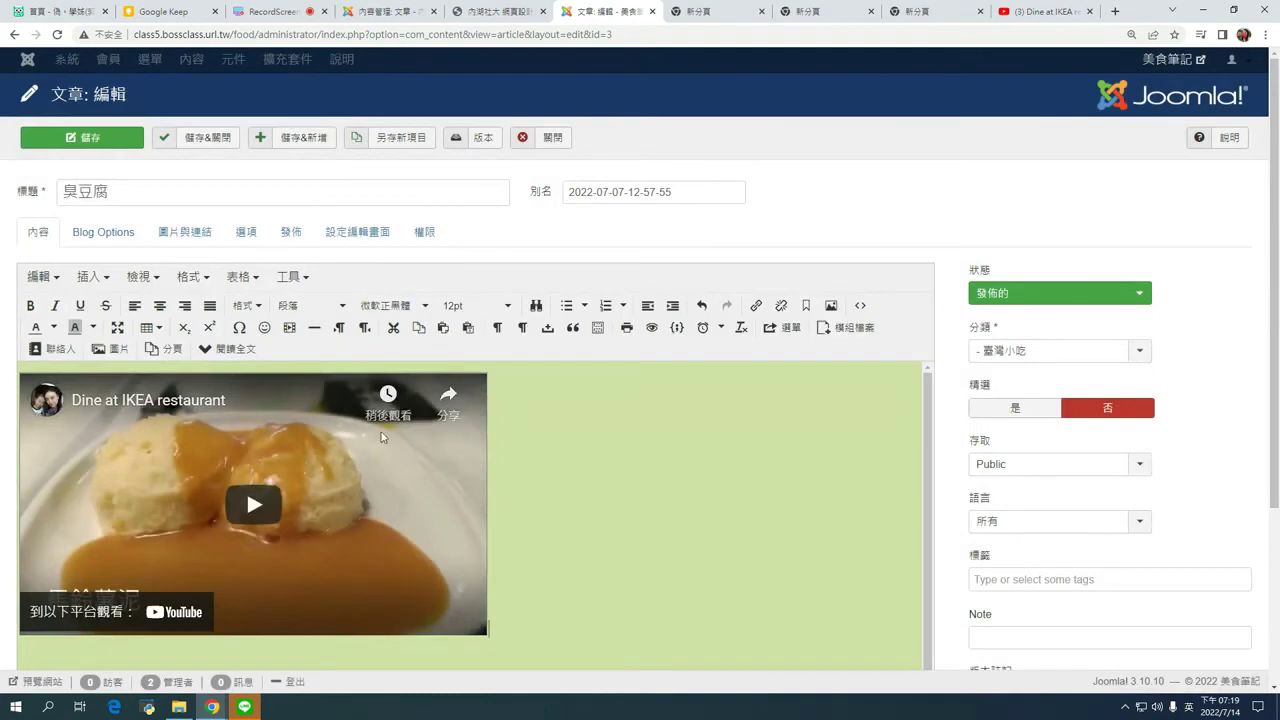
# Go back to the YouTube video, close its share dialog and copy the video title.
pyautogui.click(1040, 11)
pyautogui.click(792, 286)
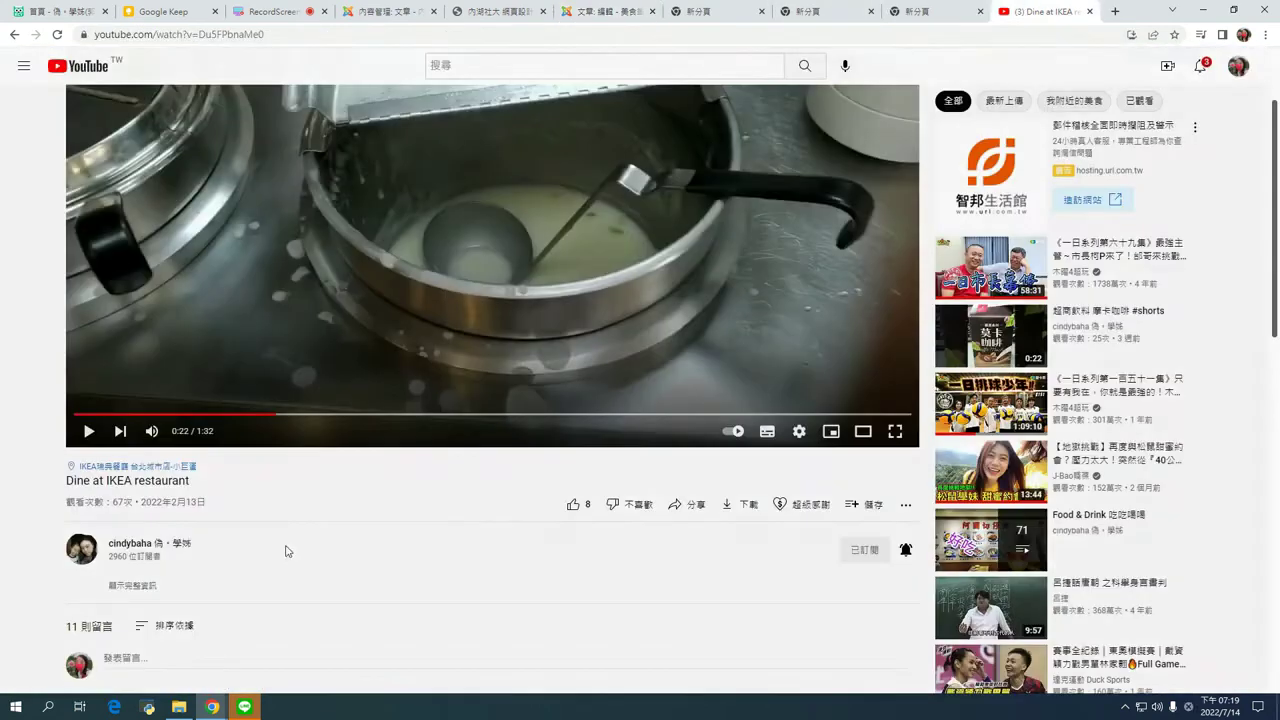
pyautogui.moveTo(200, 487); pyautogui.dragTo(41, 484)
pyautogui.hotkey('ctrl', 'c')
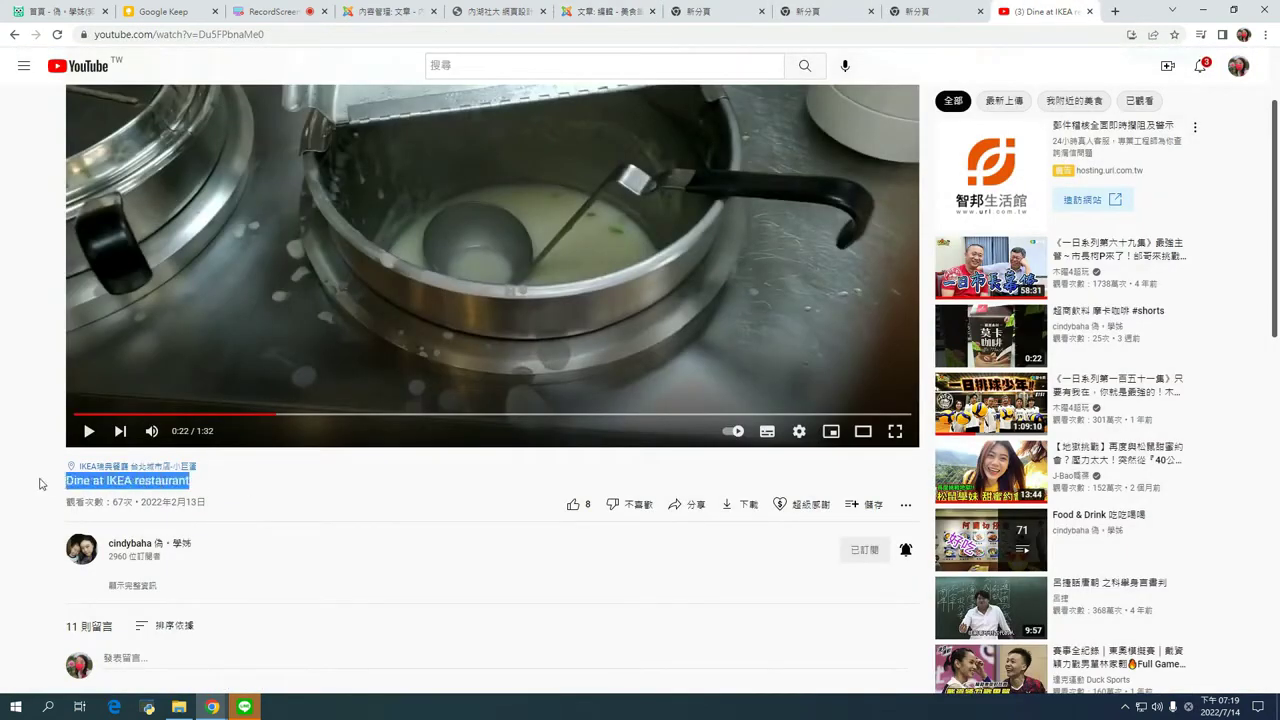
# Set the article's title to Dine at IKEA restaurant and its category to 西餐.
pyautogui.click(586, 8)
pyautogui.doubleClick(116, 192)
pyautogui.rightClick(116, 192)
pyautogui.click(160, 262)
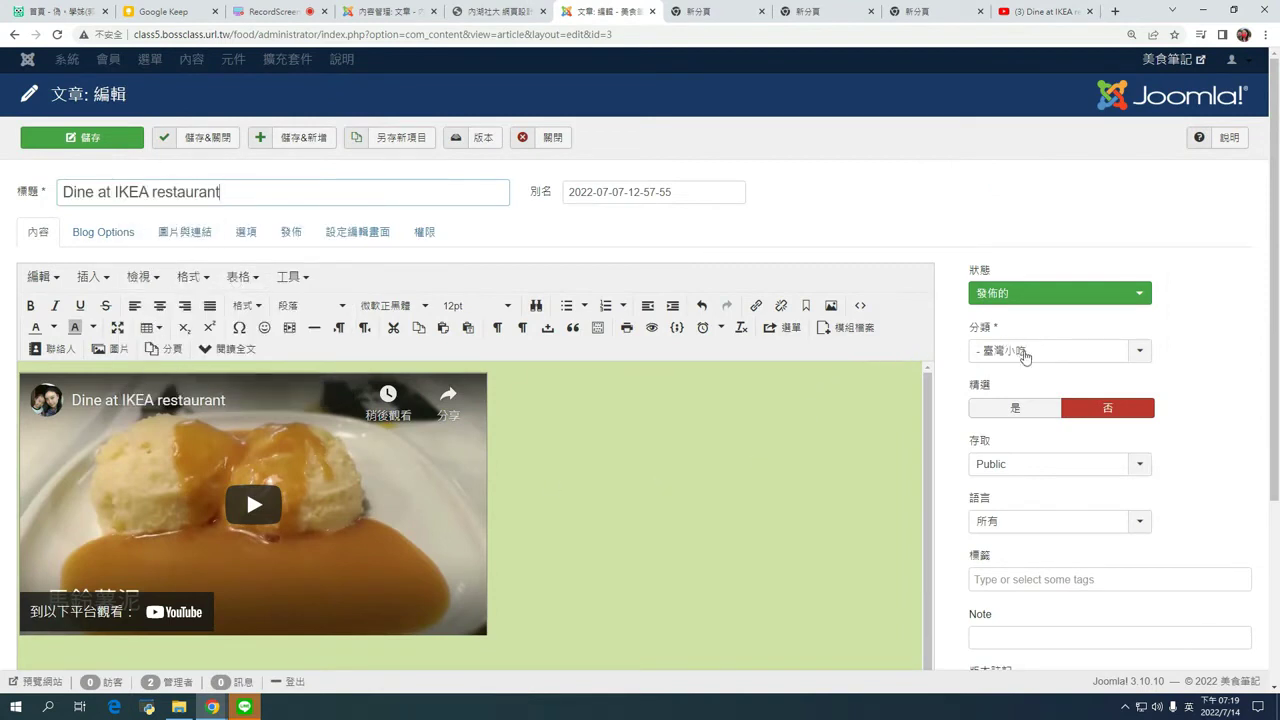
pyautogui.click(1020, 352)
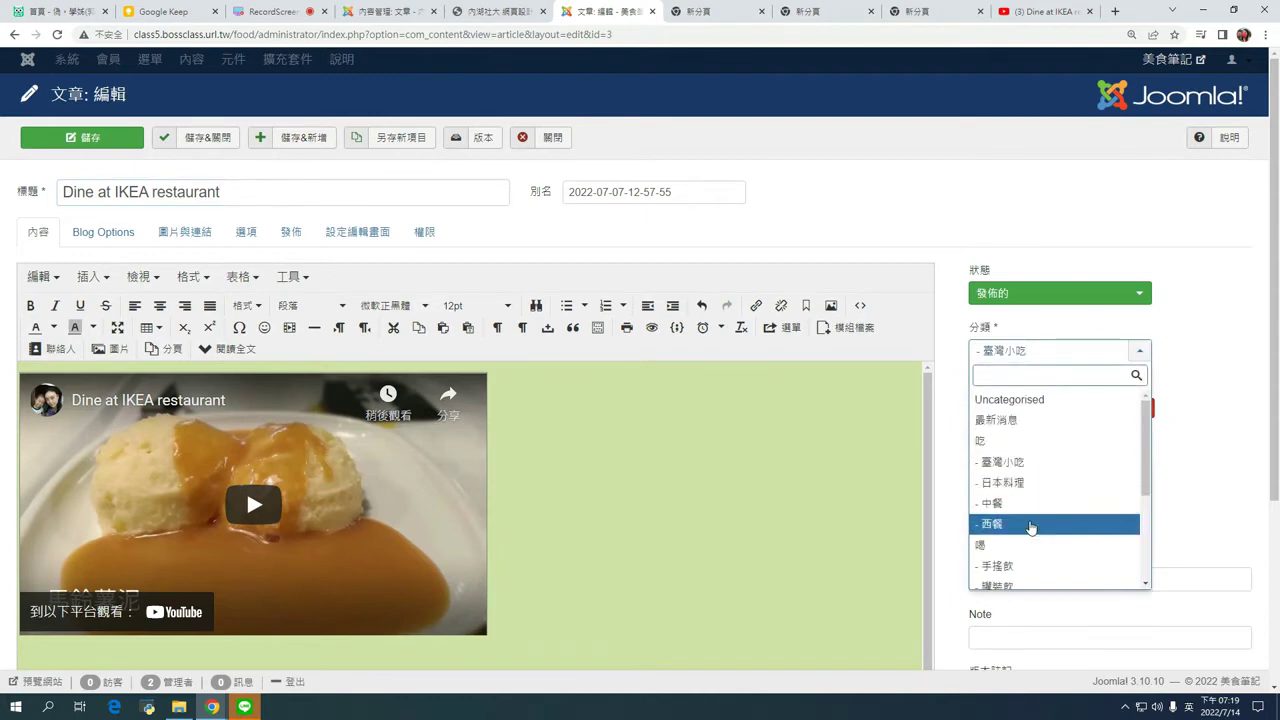
pyautogui.click(1030, 524)
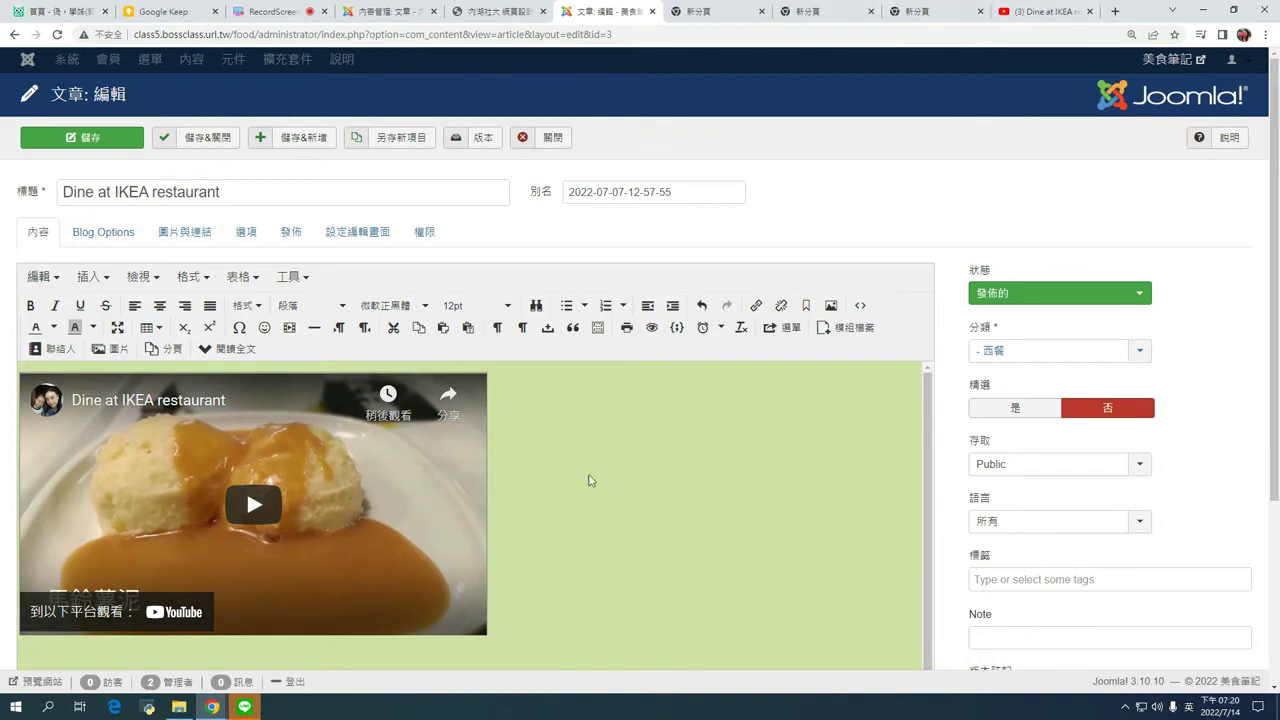
# Expand the full description of the YouTube video to check its text, and return to the article editor.
pyautogui.click(1040, 11)
pyautogui.scroll(-2, 135, 462)
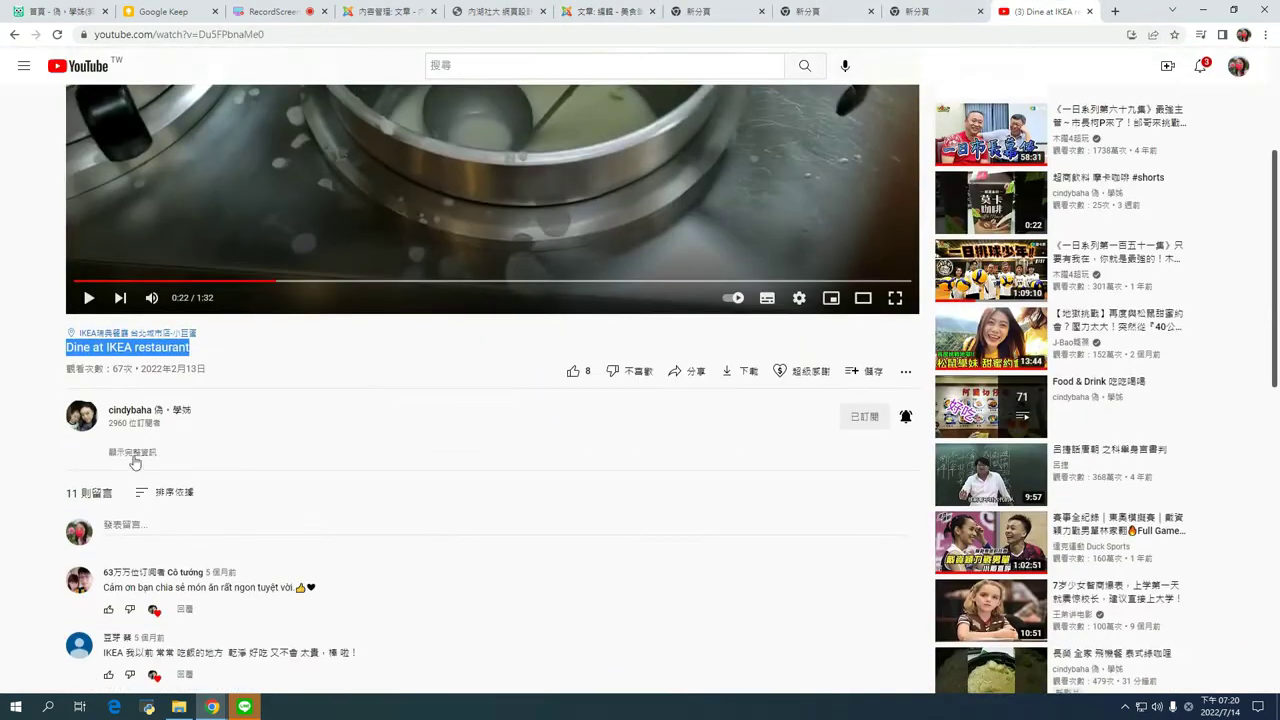
pyautogui.click(135, 458)
pyautogui.scroll(-2, 234, 391)
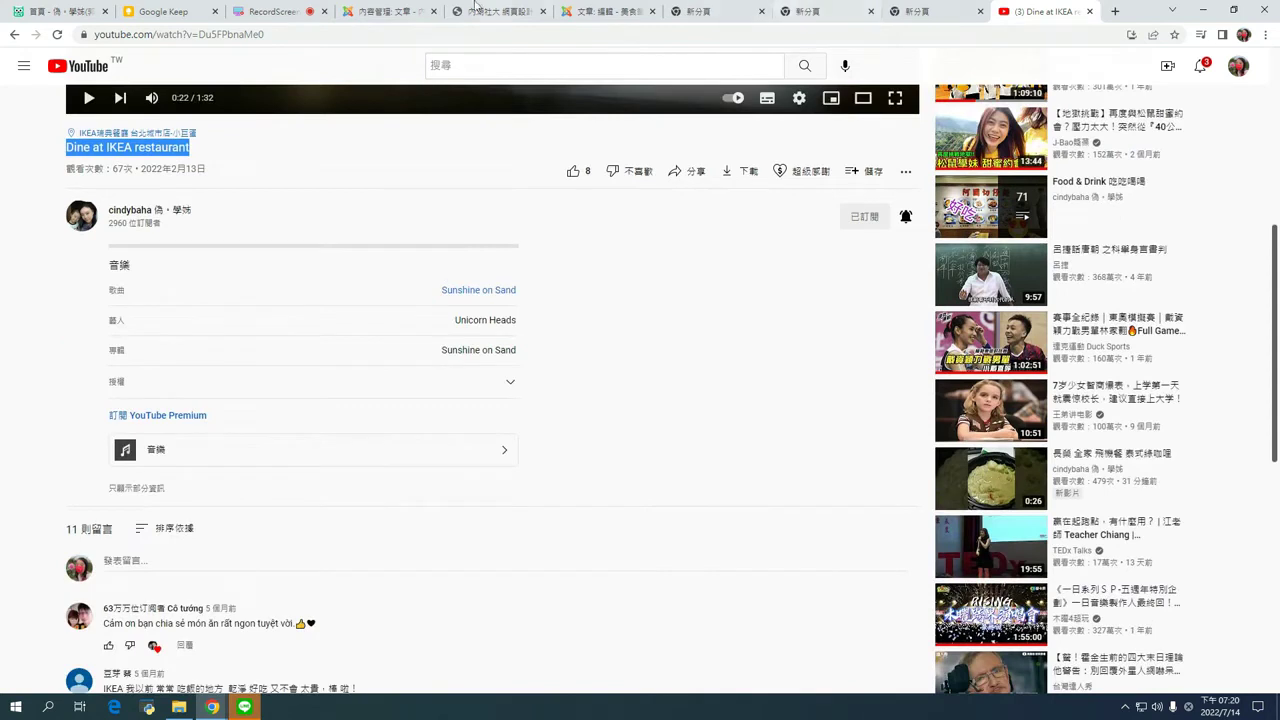
pyautogui.click(605, 11)
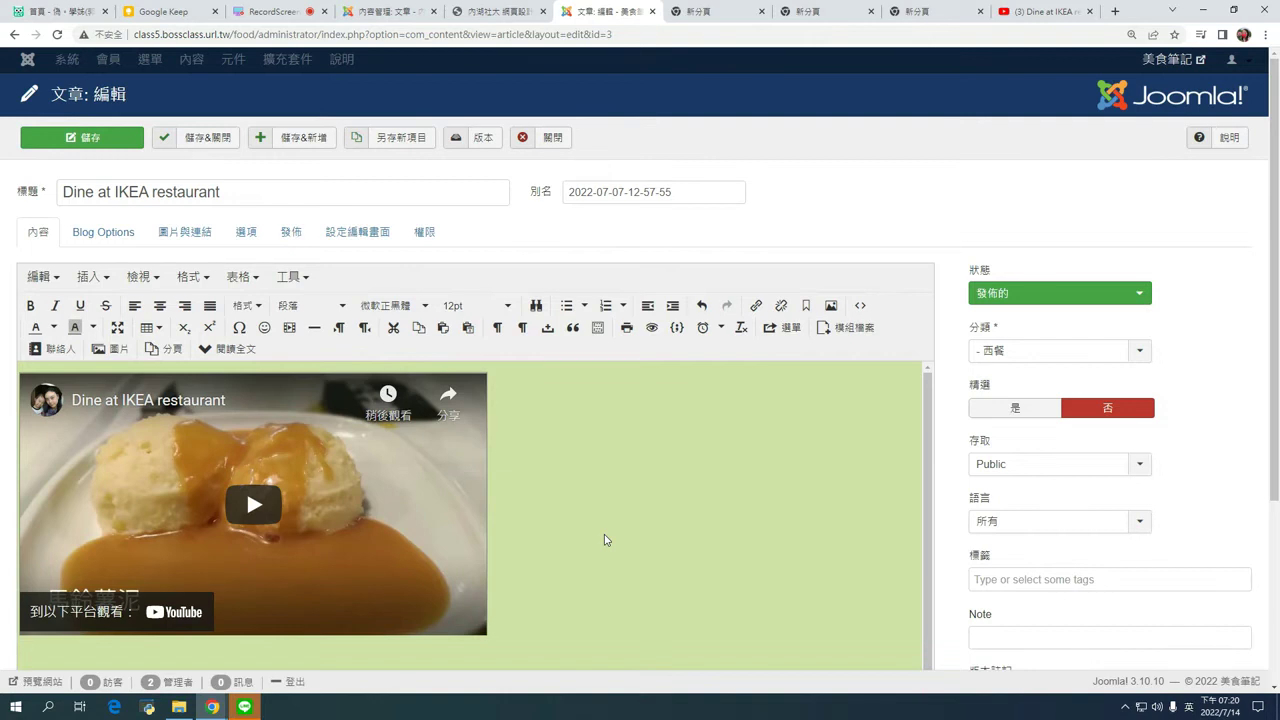
# Center the embedded YouTube video horizontally in the article body.
pyautogui.scroll(-1, 600, 535)
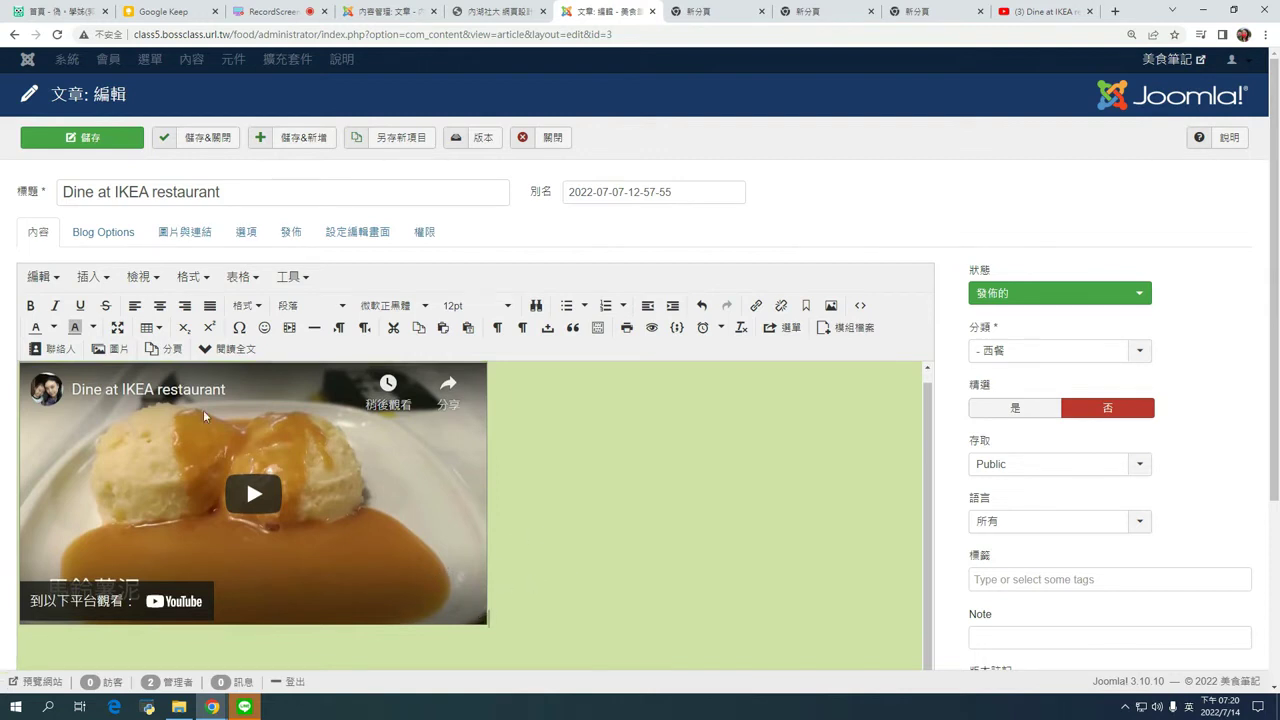
pyautogui.click(160, 306)
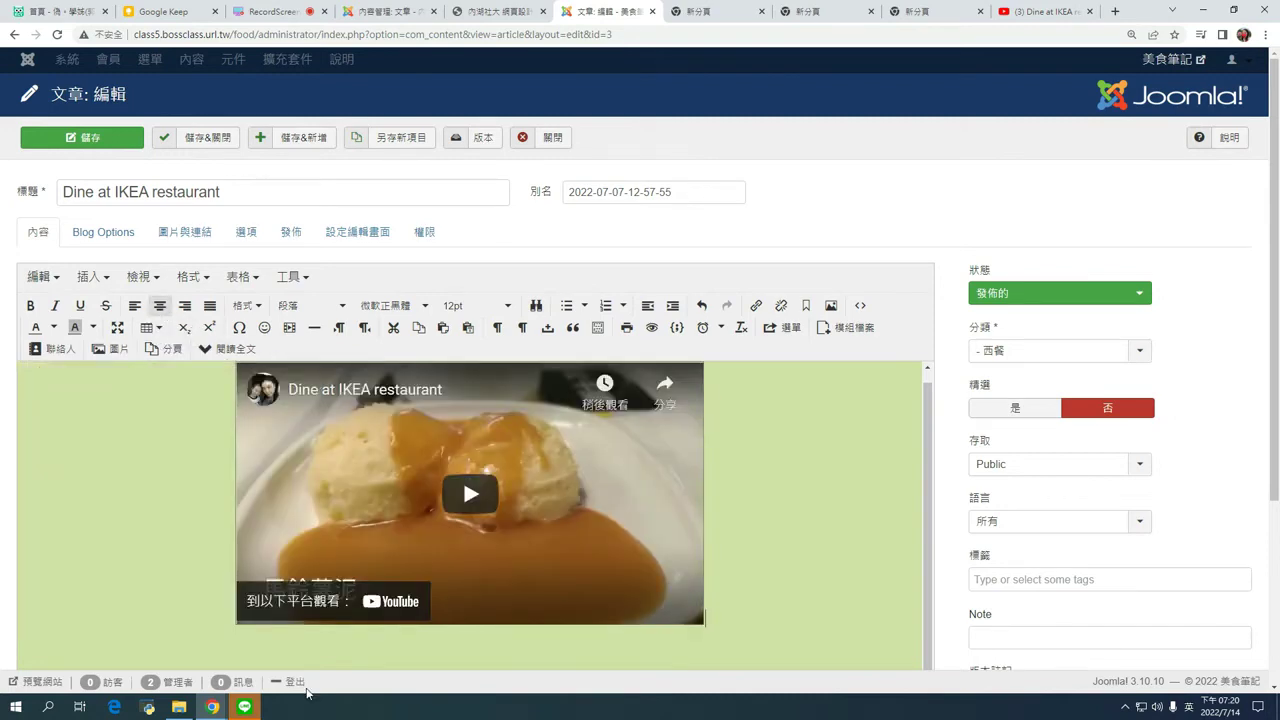
pyautogui.click(134, 306)
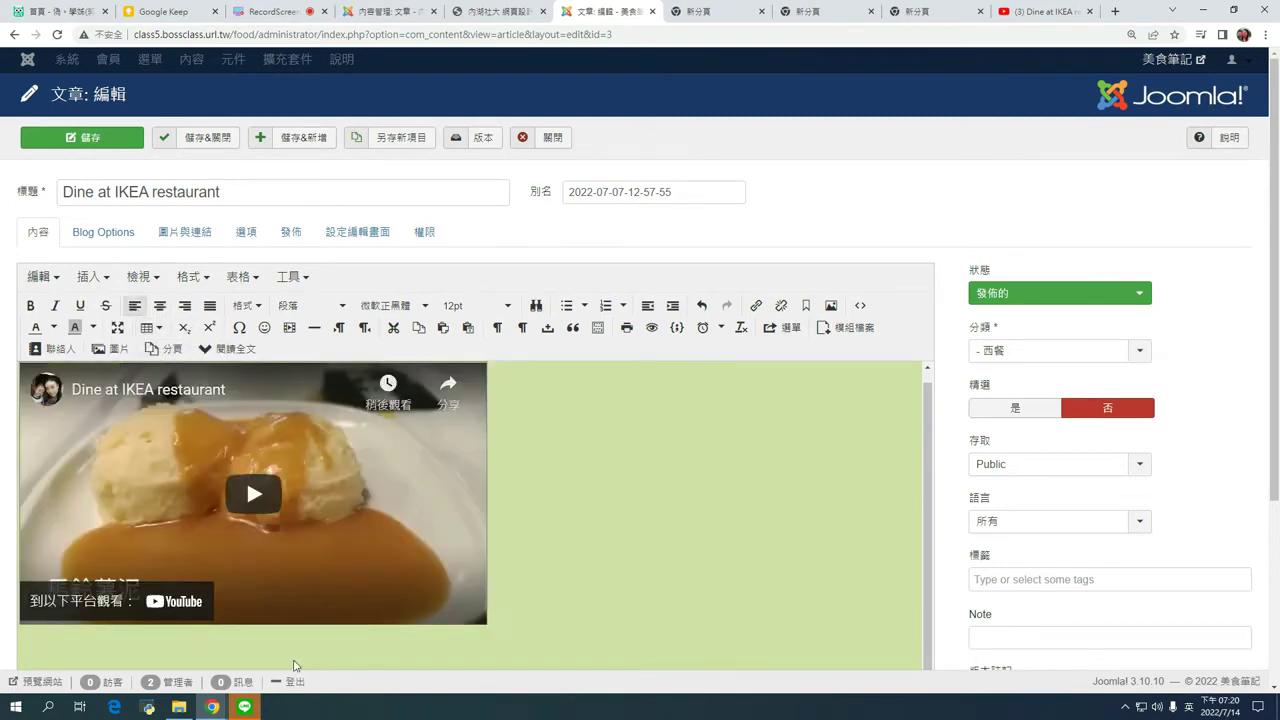
pyautogui.scroll(-2, 146, 594)
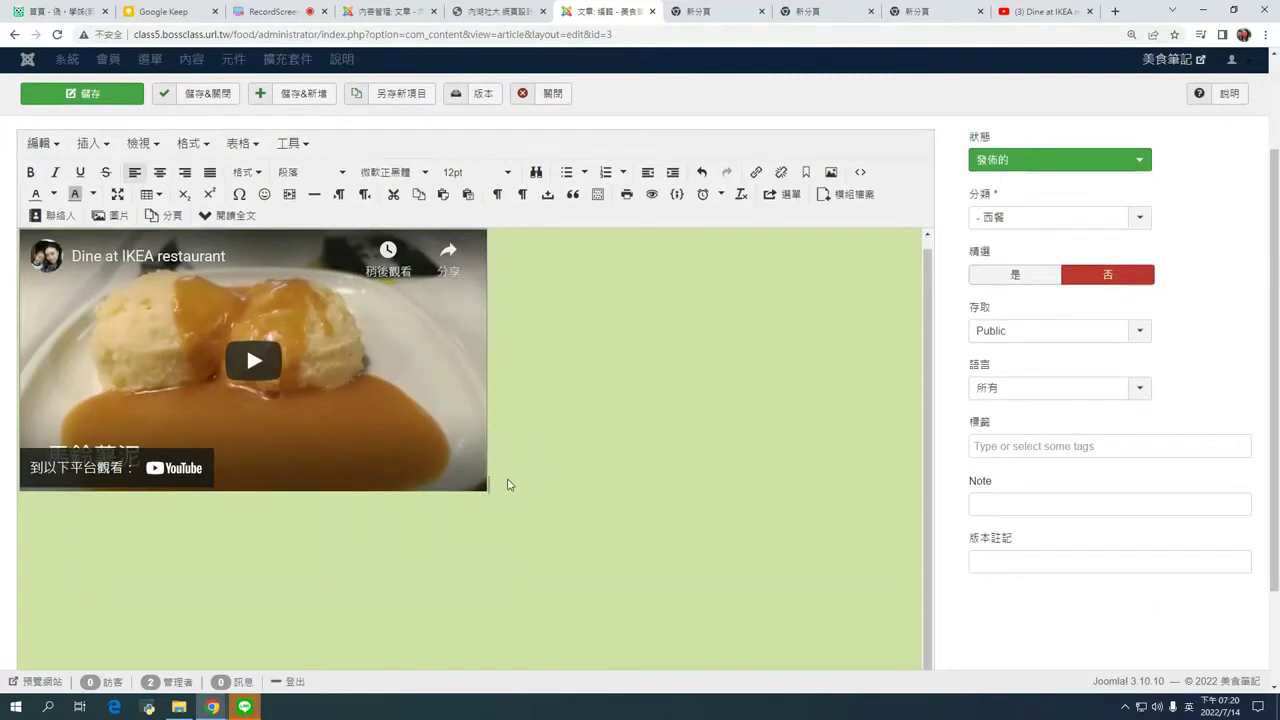
pyautogui.click(120, 528)
pyautogui.click(519, 398)
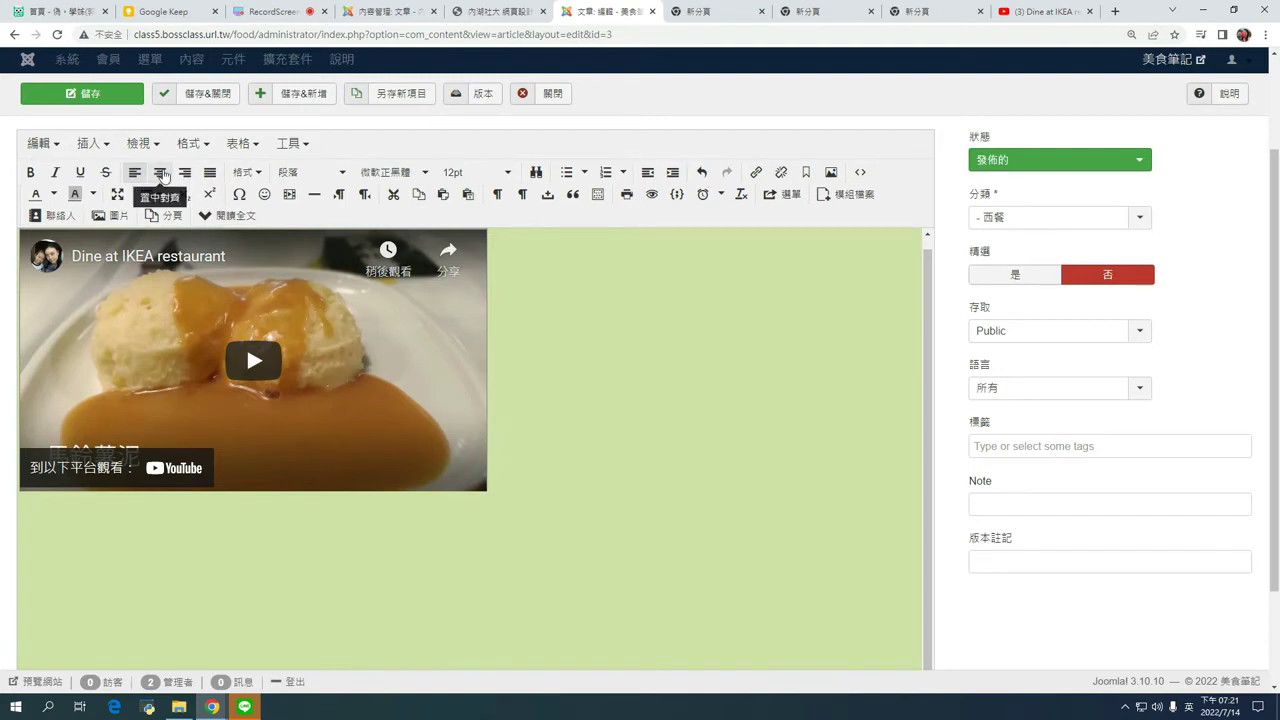
pyautogui.click(161, 174)
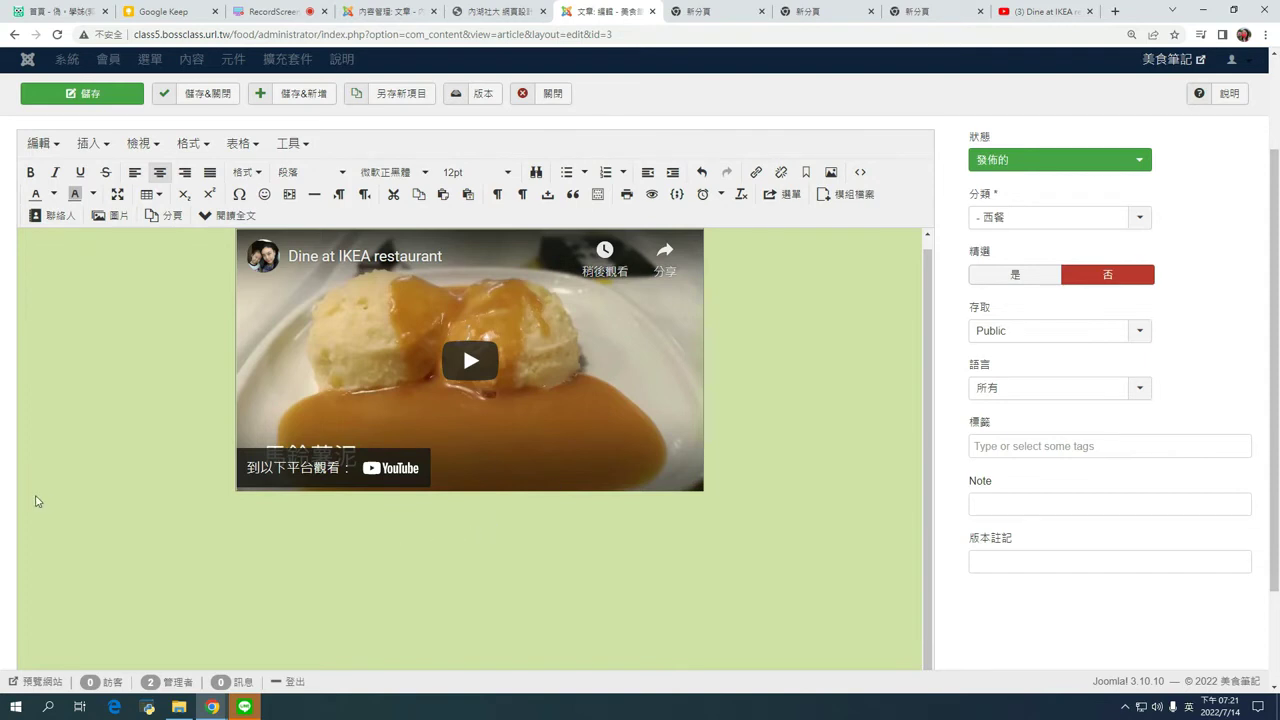
# Write the sentence 某天去看家具，餓了就坐下來吃一頓。 on the line below the embedded video.
pyautogui.click(94, 540)
pyautogui.write('某天去看家具，餓了ㄐㄧ就坐下來吃一頓。')
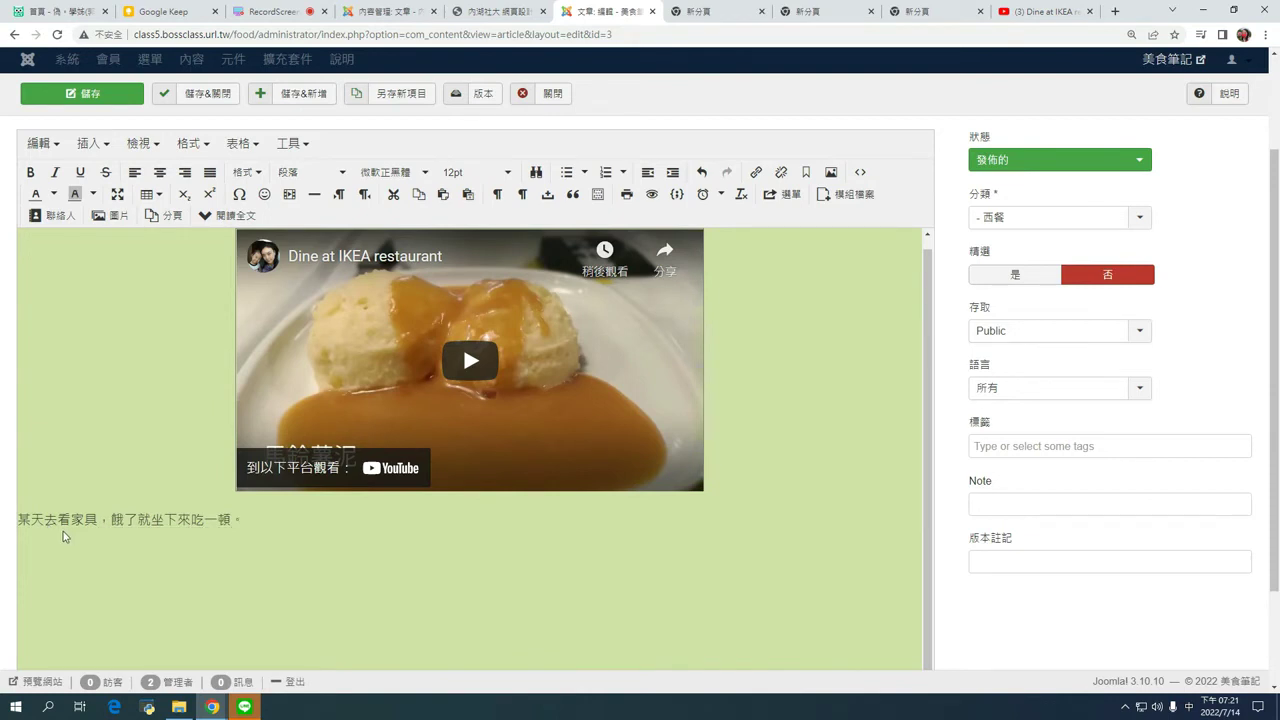
pyautogui.moveTo(29, 519); pyautogui.dragTo(210, 514)
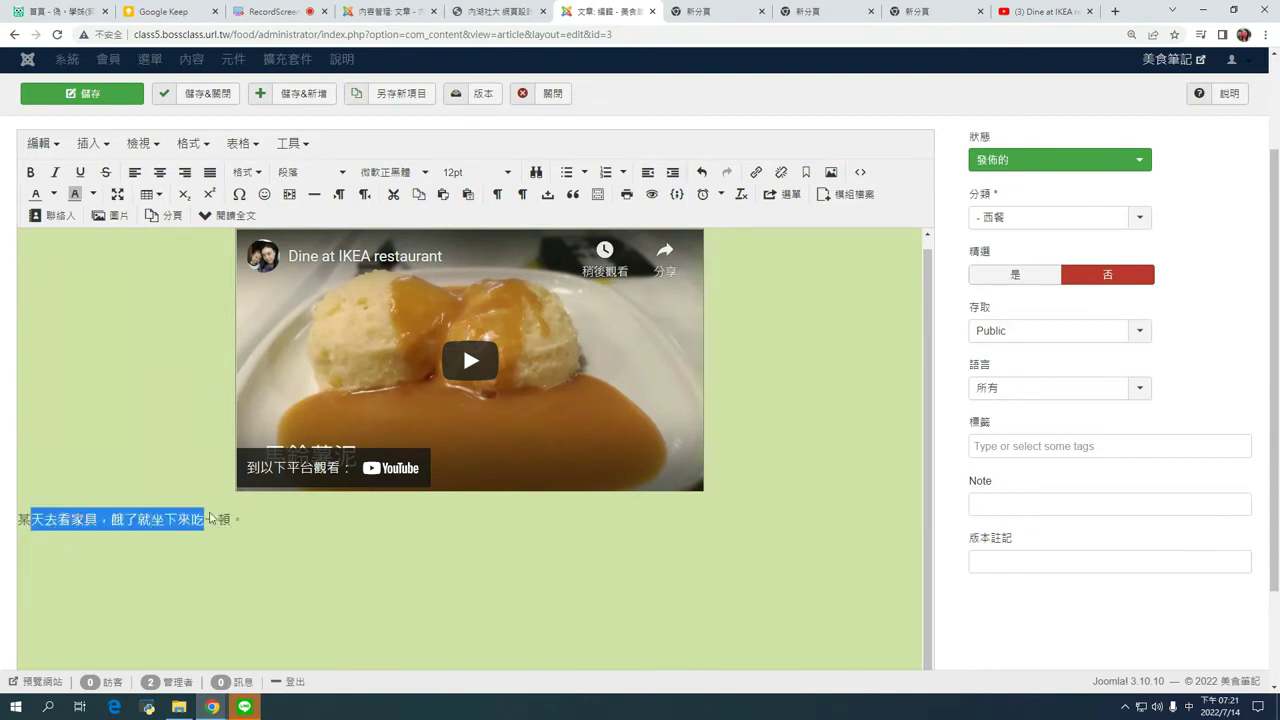
pyautogui.click(216, 595)
# Color the word 家具 in the sentence below the video red.
pyautogui.moveTo(18, 519)
pyautogui.mouseDown()
pyautogui.moveTo(97, 524)
pyautogui.moveTo(18, 522)
pyautogui.mouseUp()
pyautogui.doubleClick(70, 522)
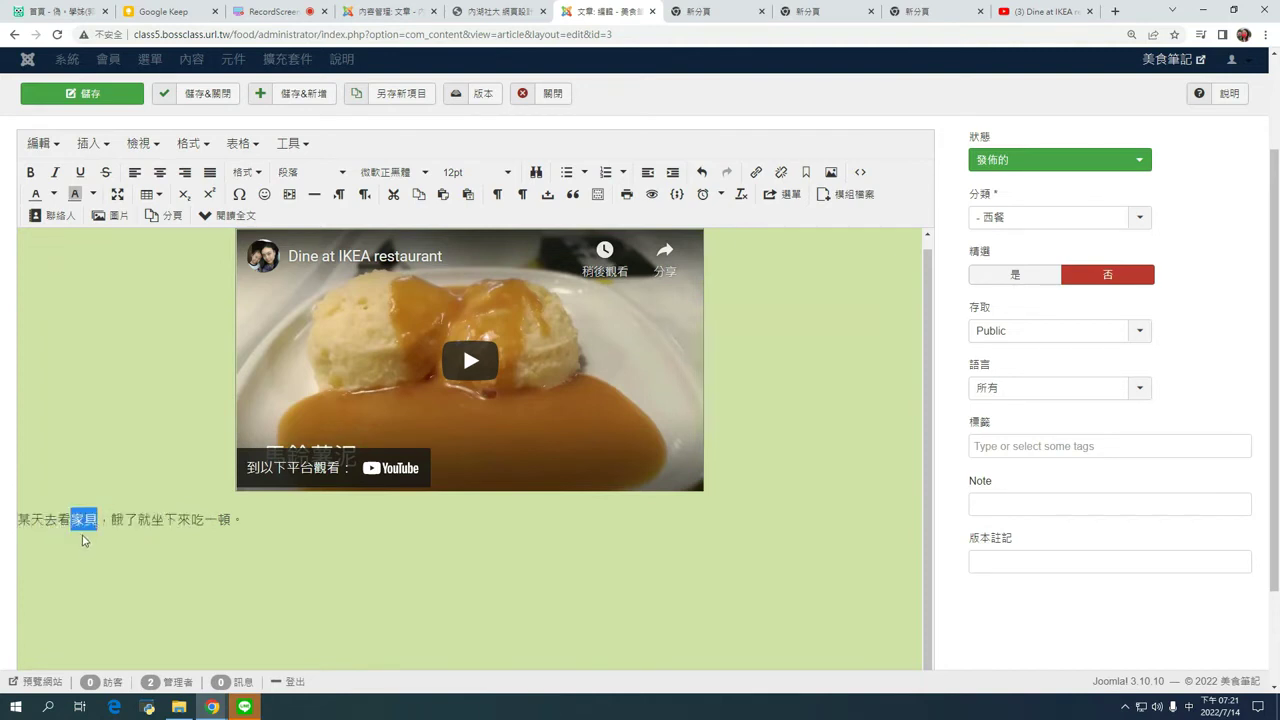
pyautogui.doubleClick(82, 522)
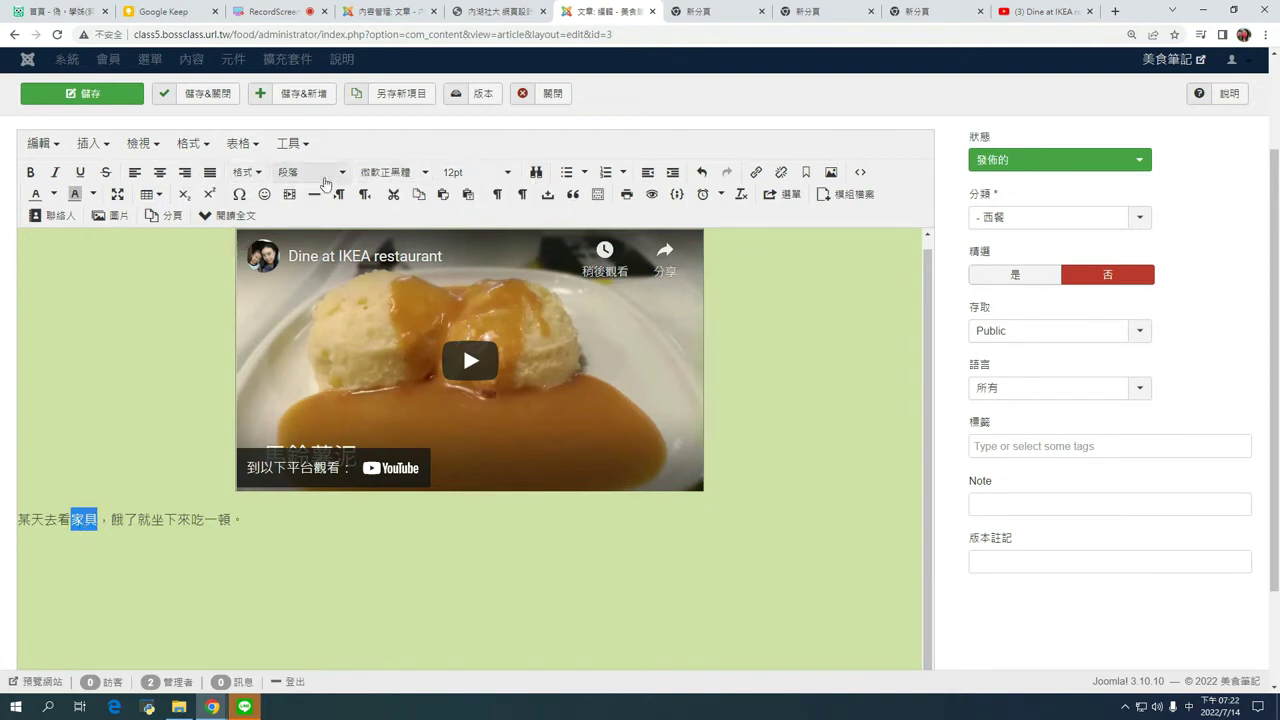
pyautogui.click(52, 196)
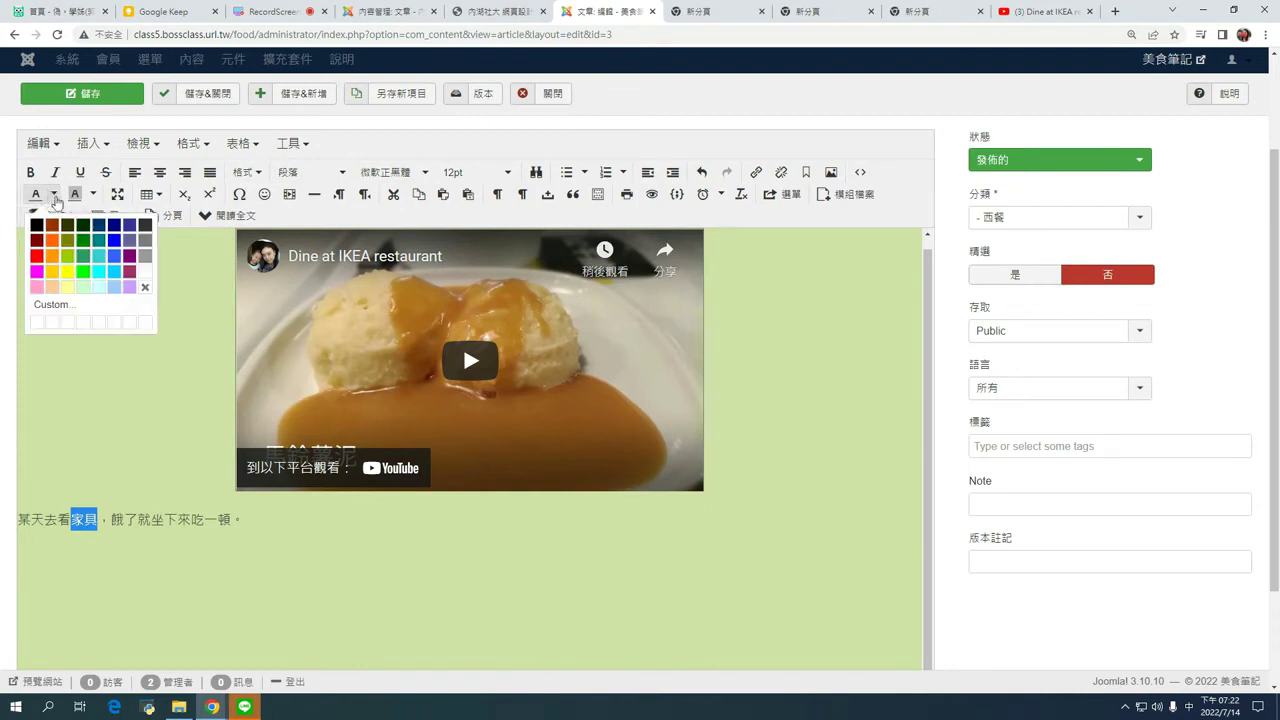
pyautogui.click(37, 256)
pyautogui.click(120, 533)
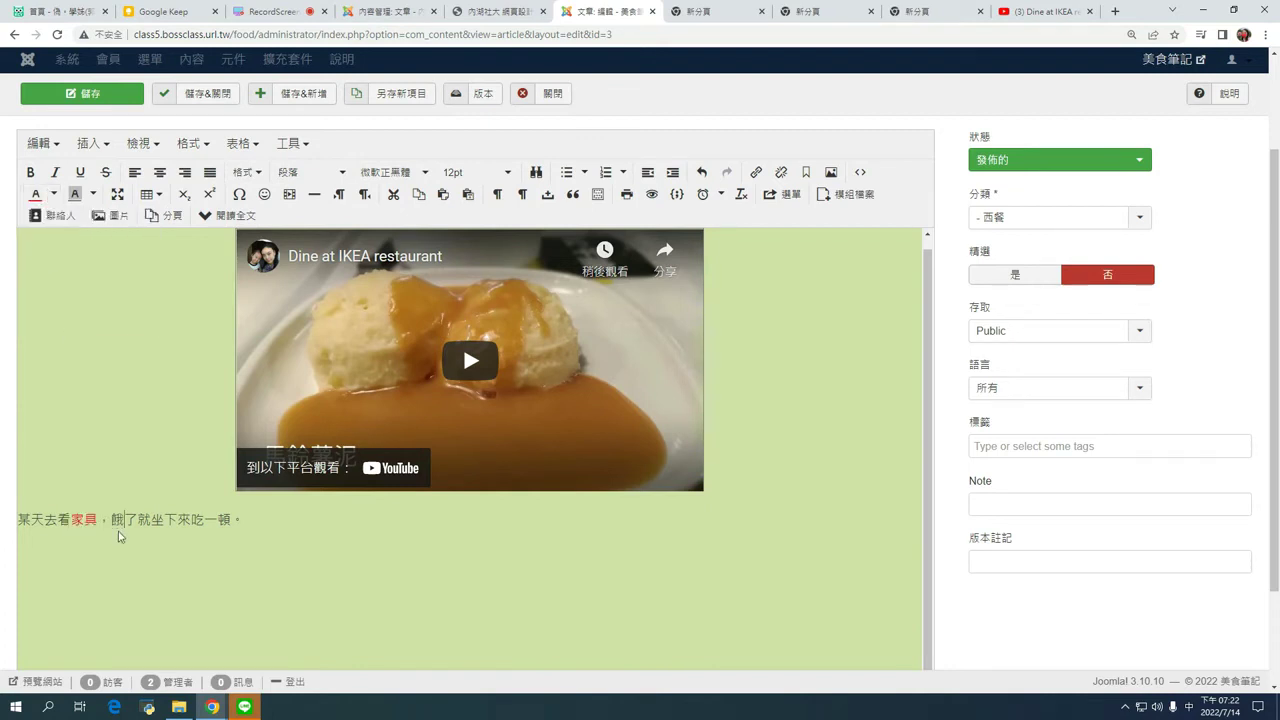
# Try a pale green background color on the word 家具.
pyautogui.moveTo(72, 522); pyautogui.dragTo(98, 522)
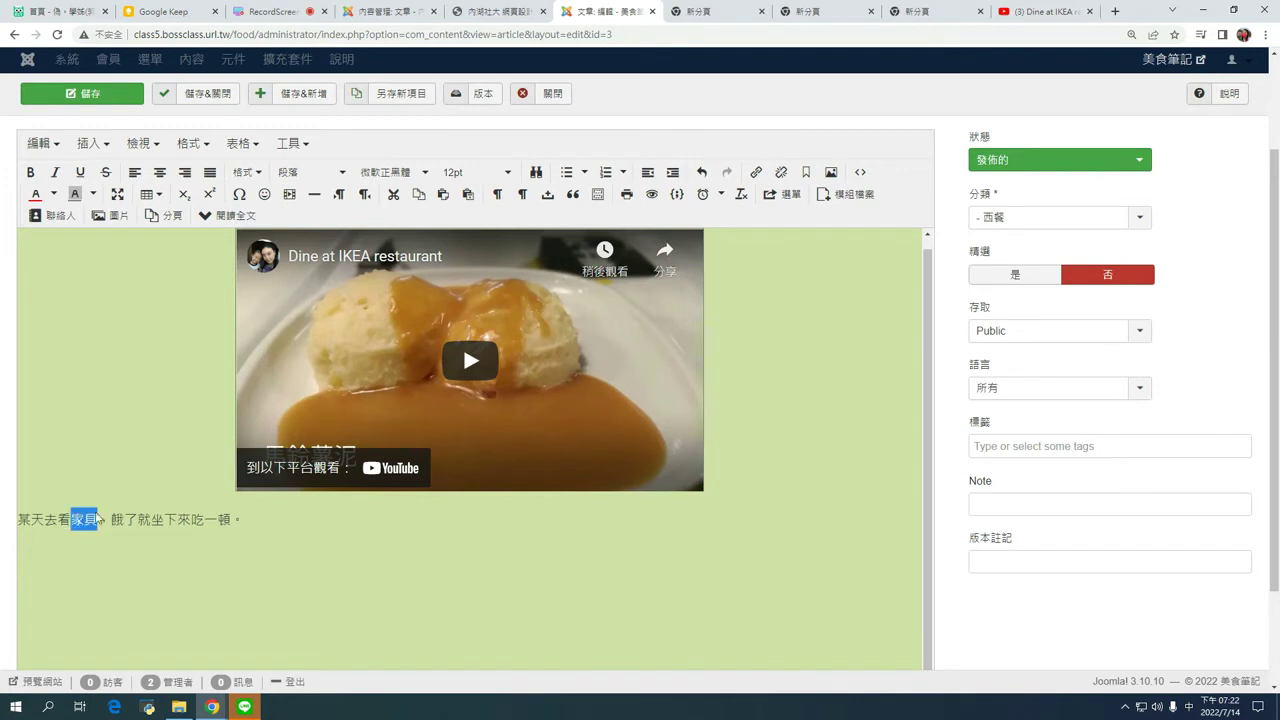
pyautogui.click(91, 195)
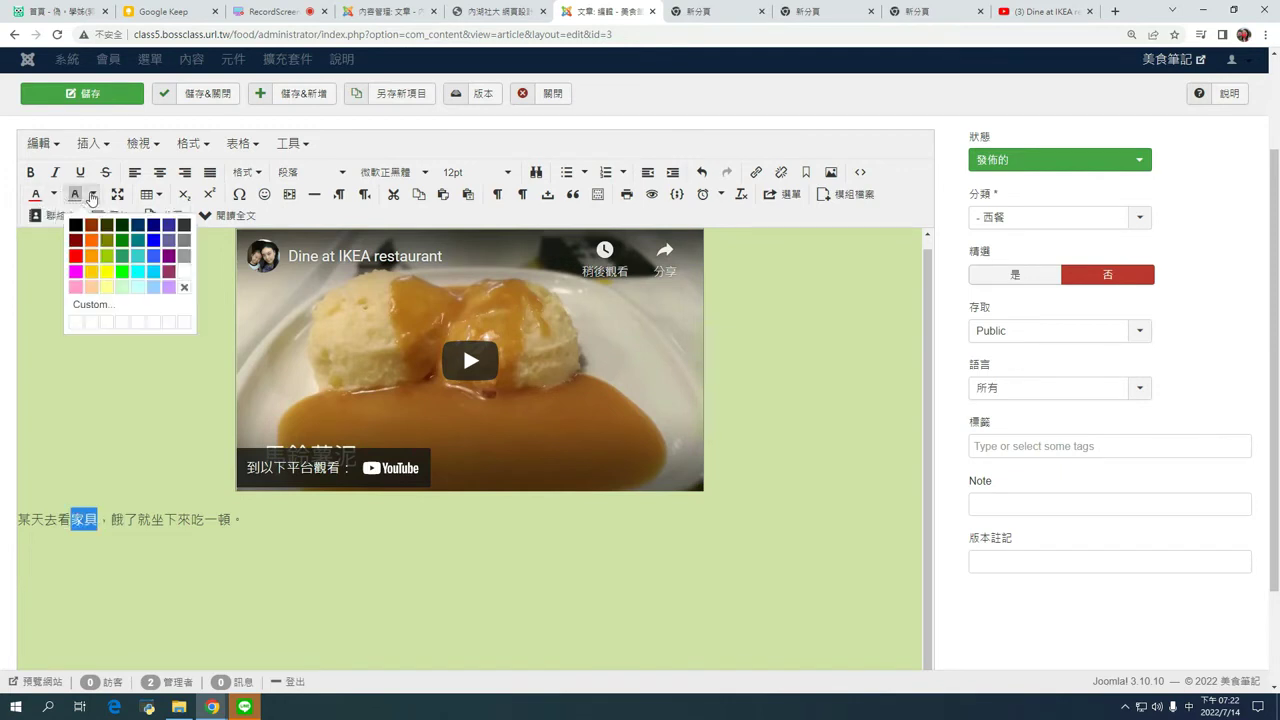
pyautogui.click(120, 293)
pyautogui.click(114, 409)
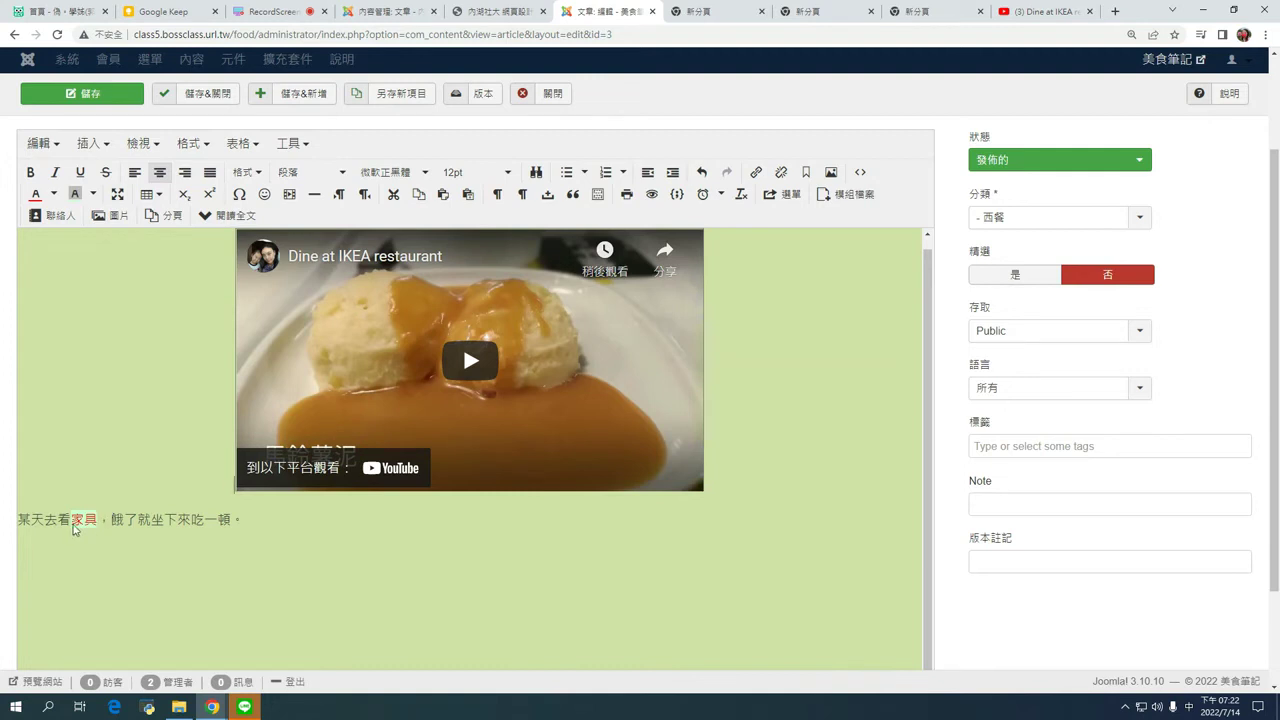
# Set the background color of the word 家具 to yellow.
pyautogui.moveTo(73, 522); pyautogui.dragTo(98, 522)
pyautogui.click(93, 194)
pyautogui.click(105, 279)
pyautogui.click(108, 560)
# Enlarge the words 吃一頓 at the end of the sentence to a much bigger font size.
pyautogui.moveTo(191, 520); pyautogui.dragTo(230, 520)
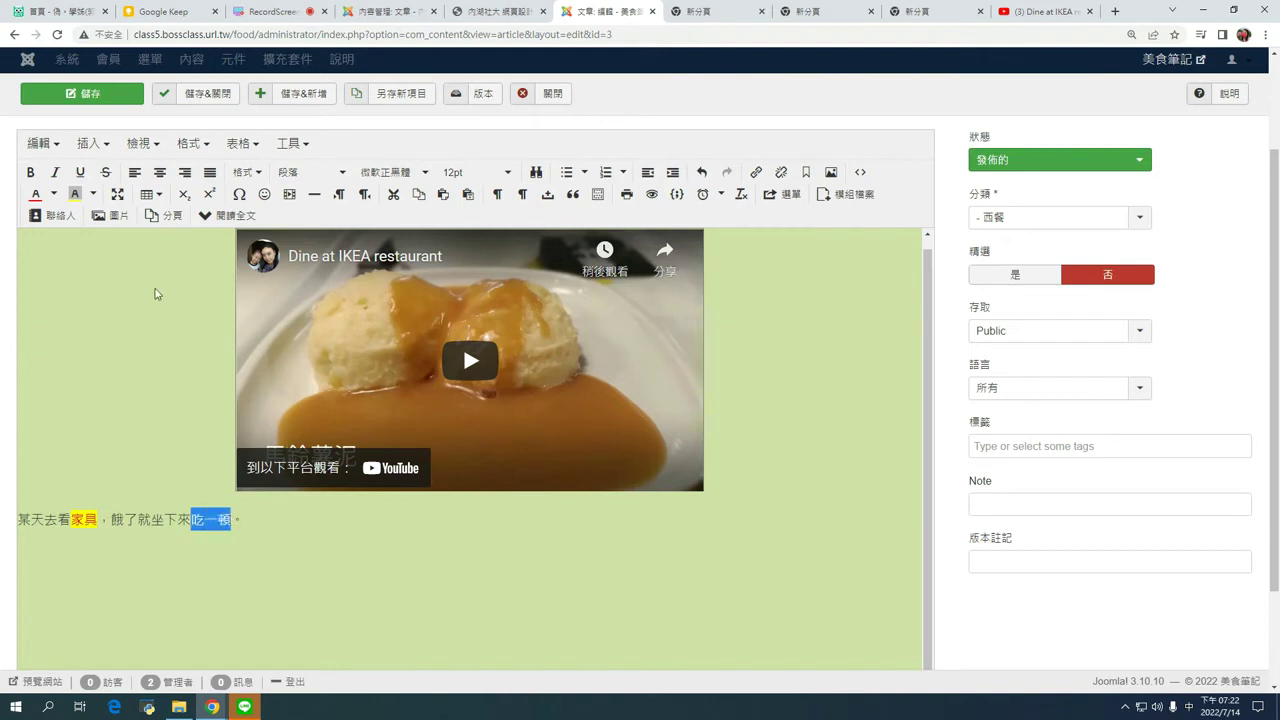
pyautogui.click(507, 173)
pyautogui.click(484, 347)
pyautogui.click(391, 568)
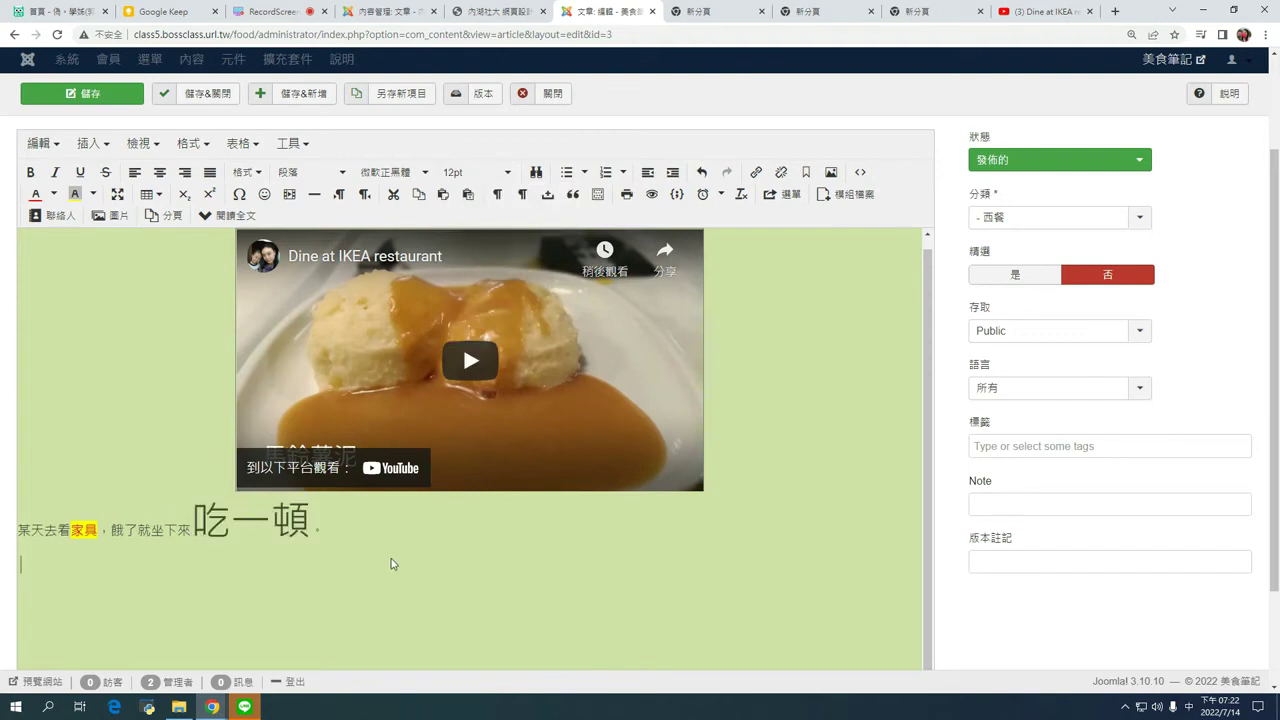
pyautogui.click(310, 548)
pyautogui.moveTo(193, 530); pyautogui.dragTo(181, 530)
pyautogui.click(197, 522)
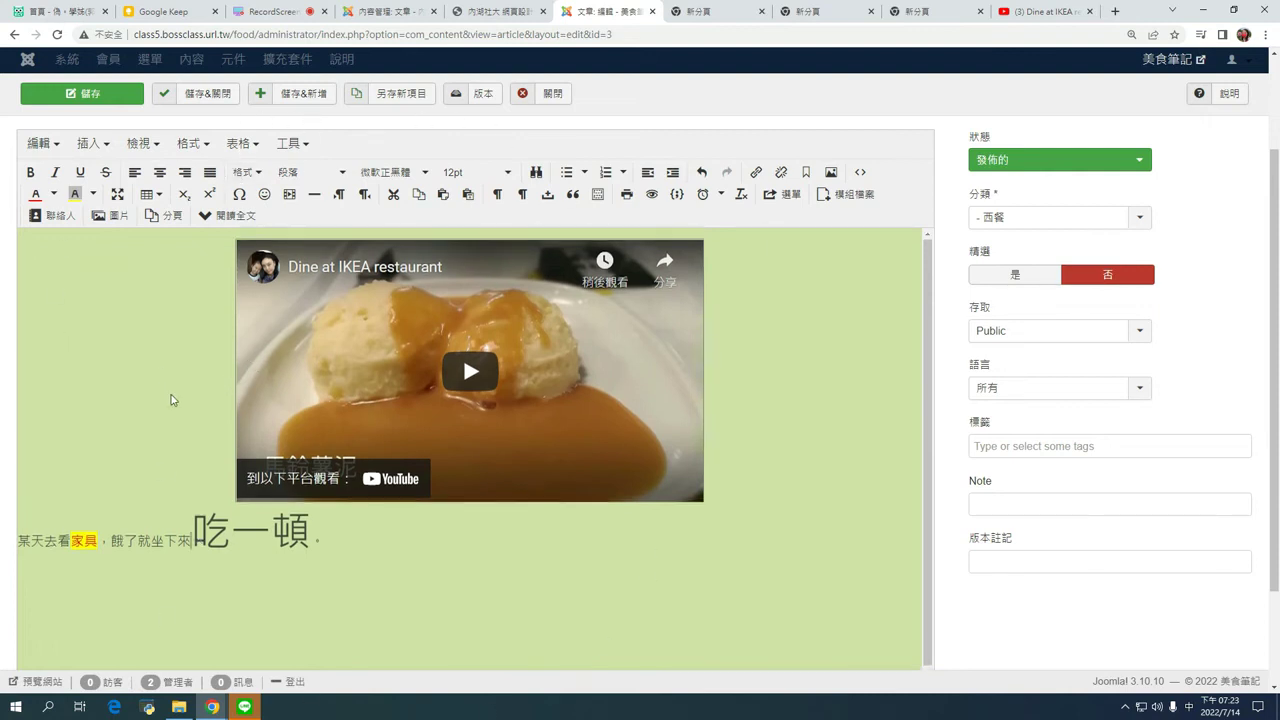
# Look over the finished article, save it and close the editor.
pyautogui.scroll(2, 2, 200)
pyautogui.scroll(-2, 2, 200)
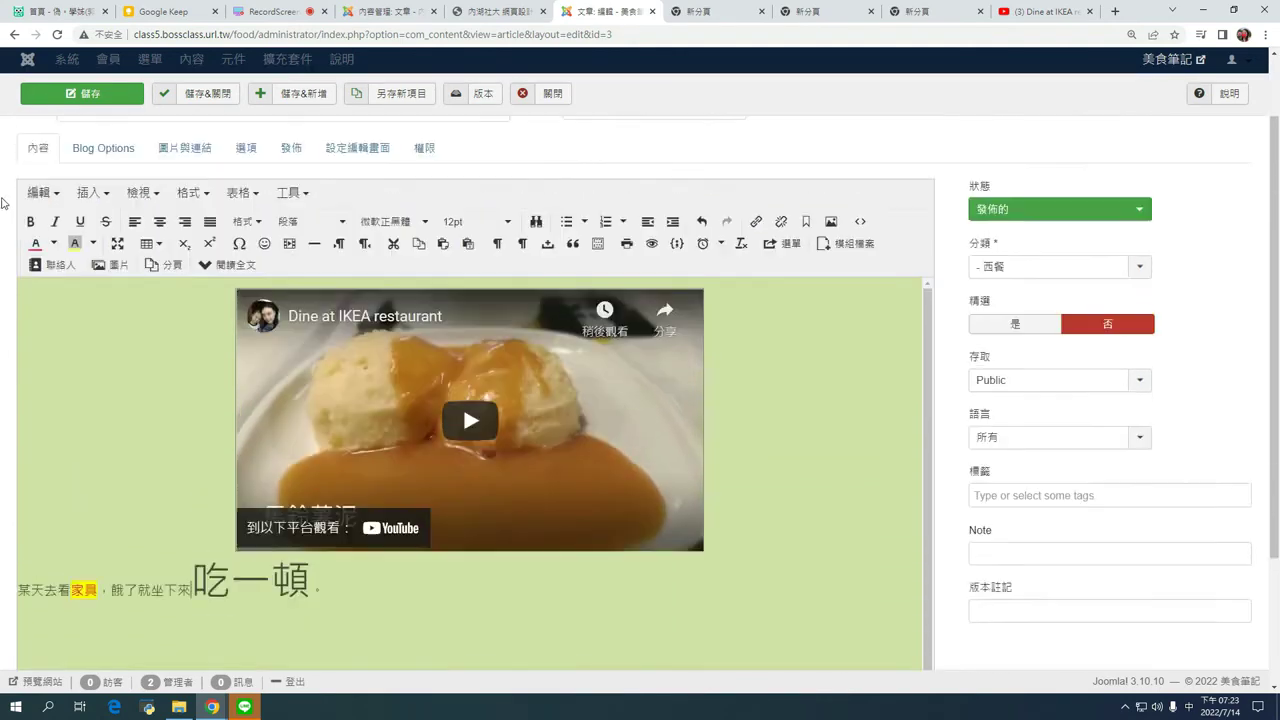
pyautogui.scroll(2, 2, 200)
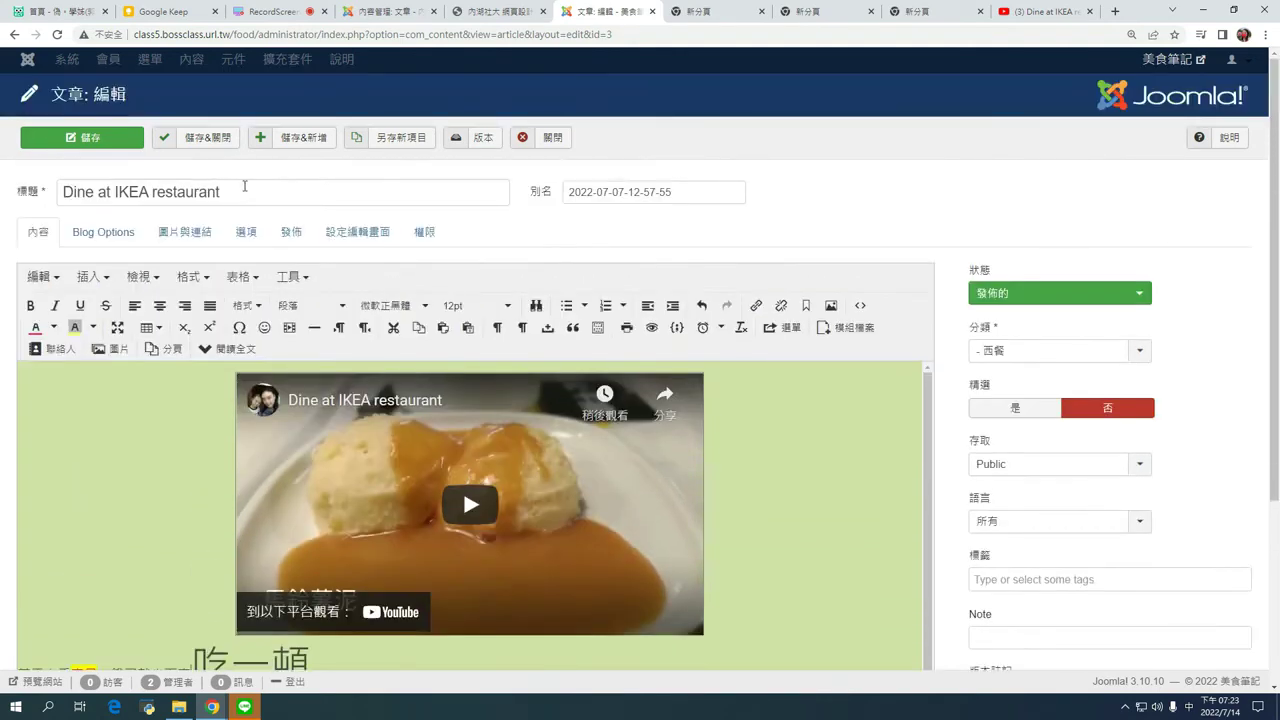
pyautogui.scroll(-1, 279, 436)
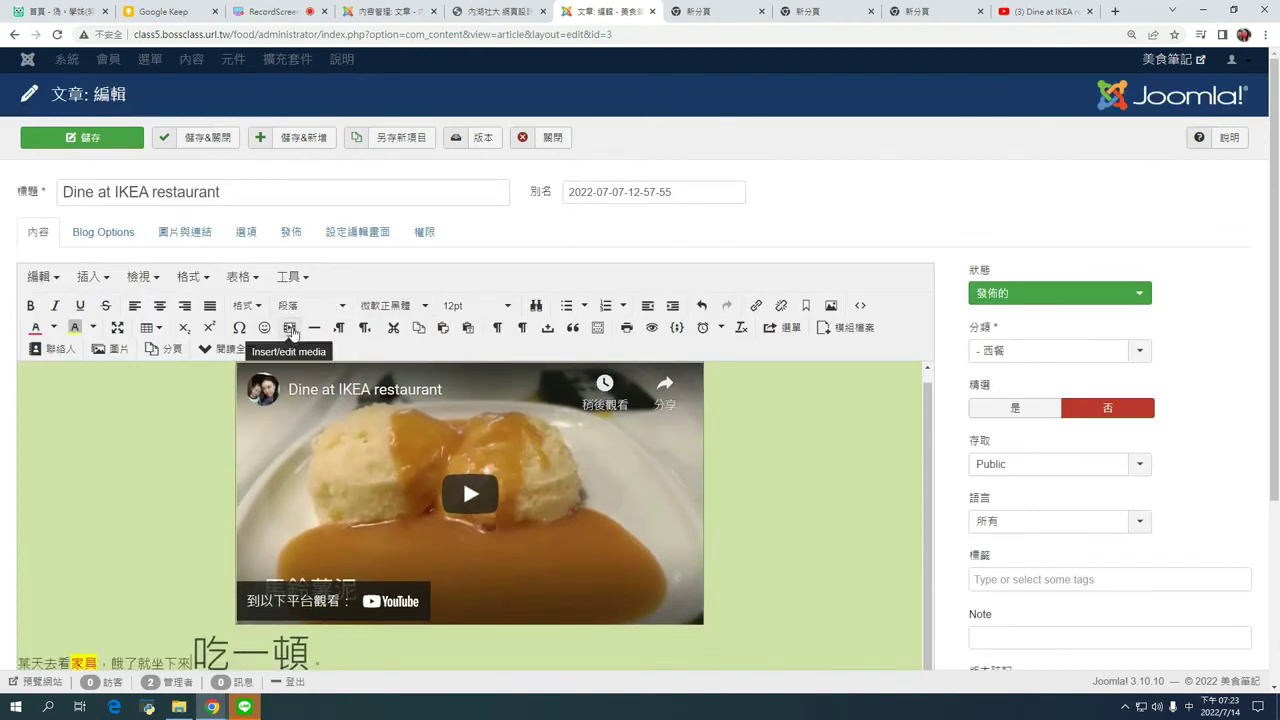
pyautogui.scroll(-2, 220, 440)
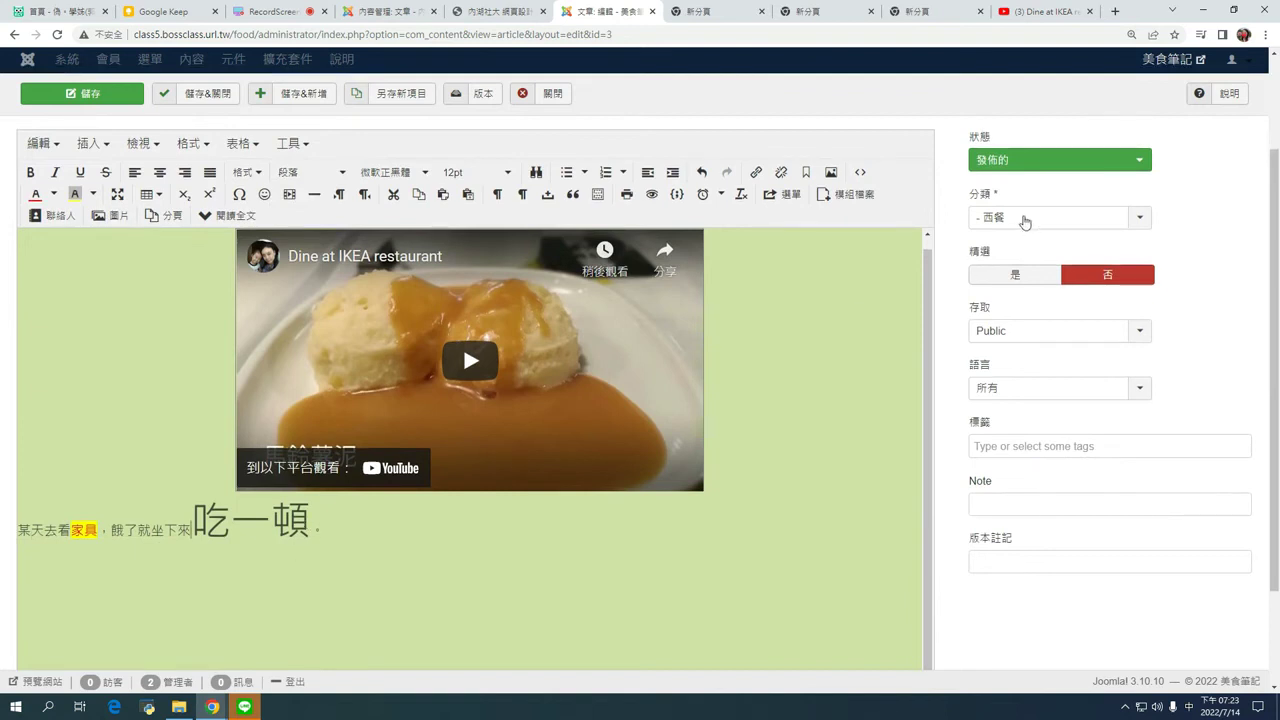
pyautogui.scroll(2, 640, 250)
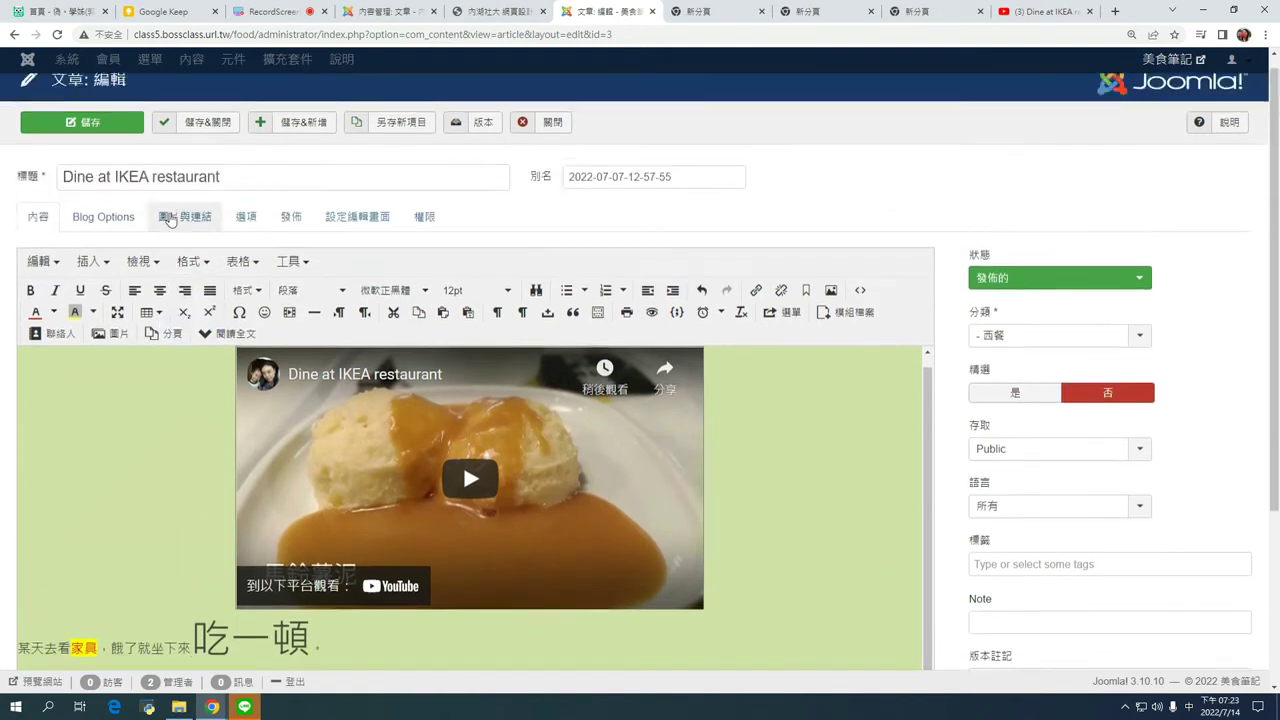
pyautogui.click(189, 143)
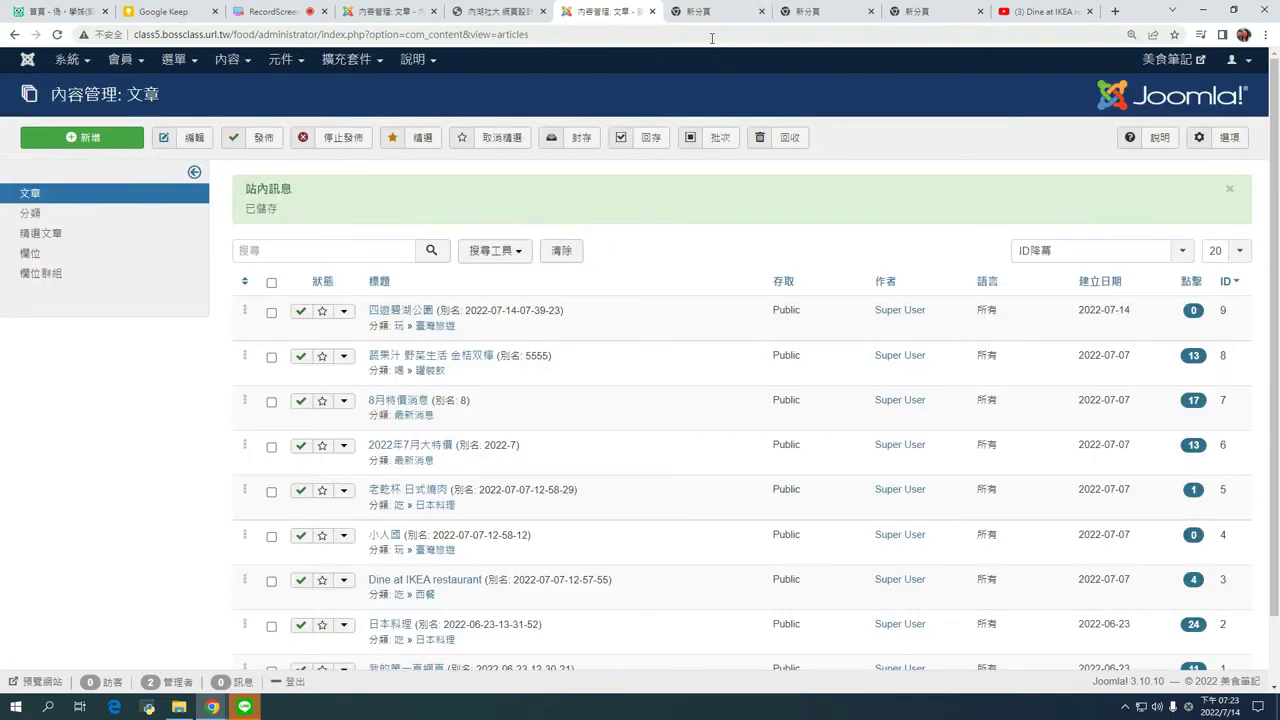
# Preview the 美食筆記 site and view the Dine at IKEA restaurant article under 吃, category 西餐.
pyautogui.click(1162, 59)
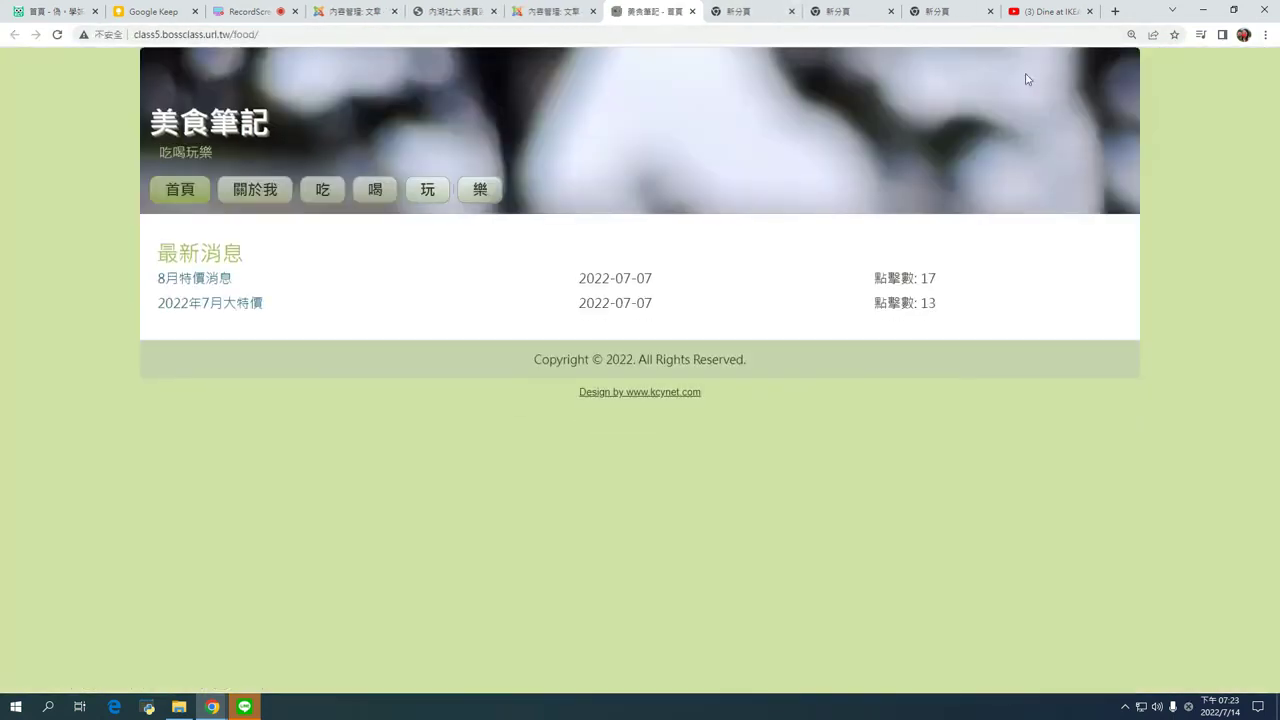
pyautogui.click(325, 197)
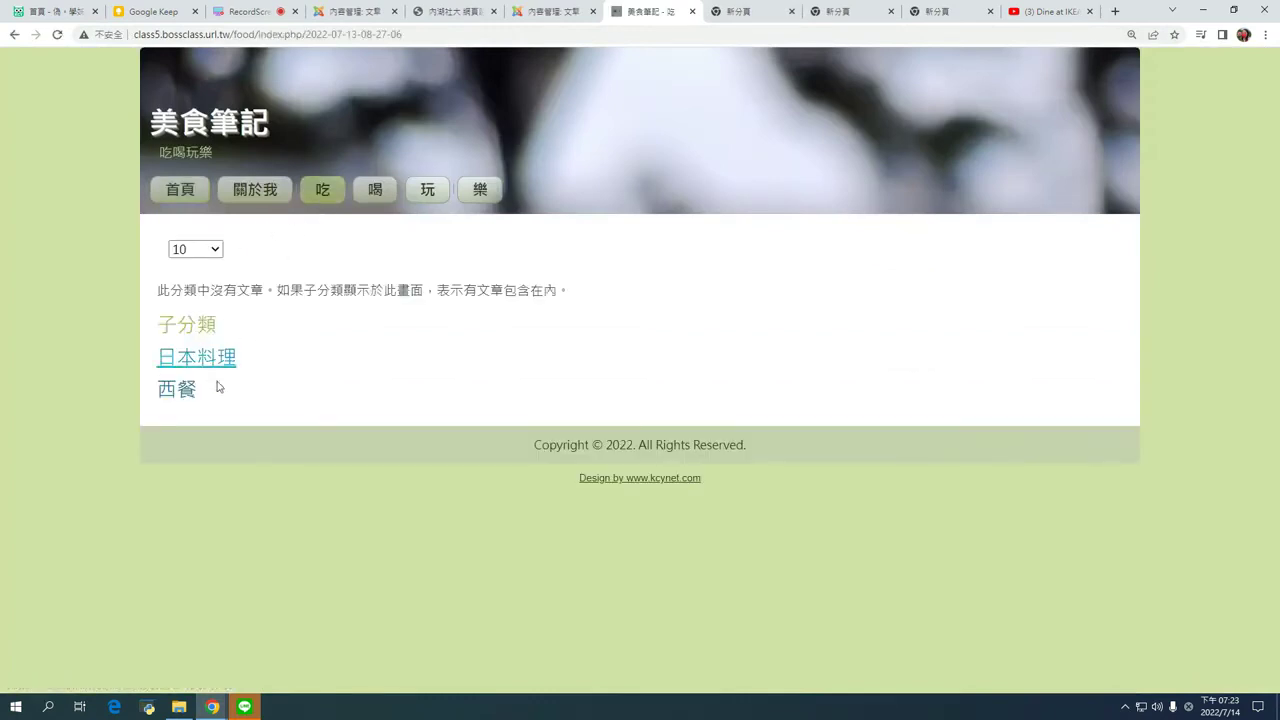
pyautogui.click(168, 400)
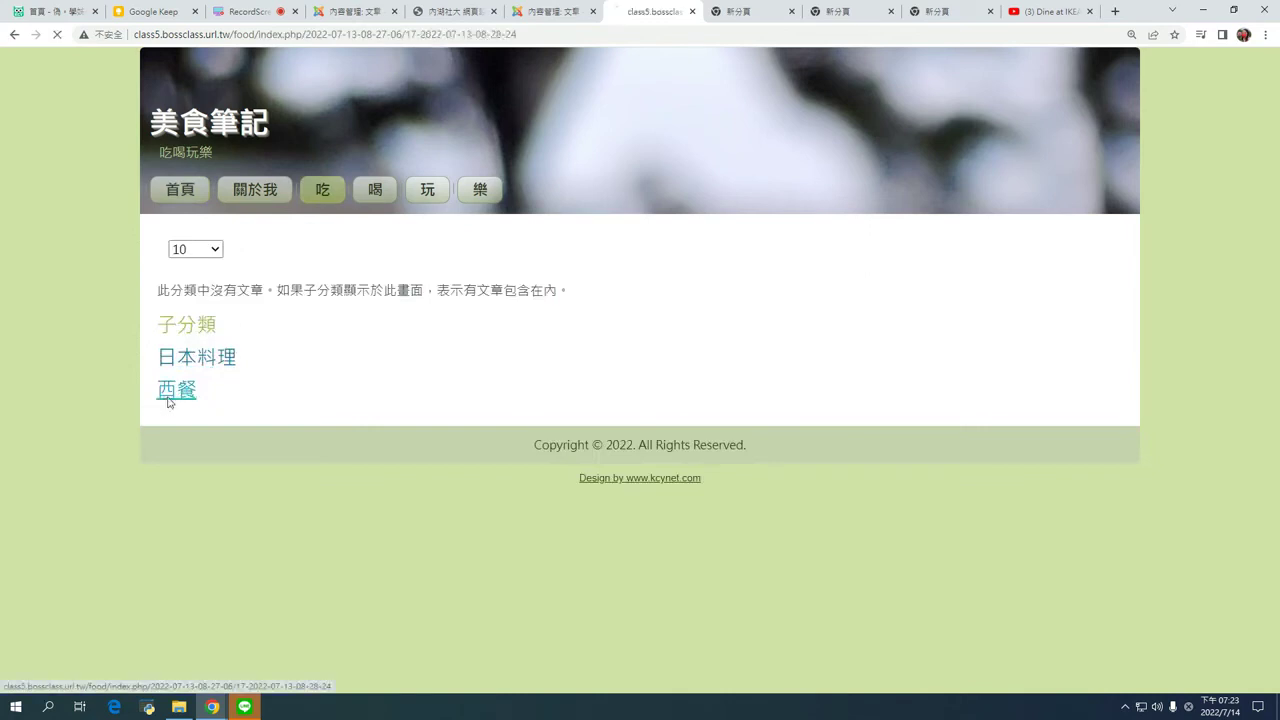
pyautogui.click(229, 315)
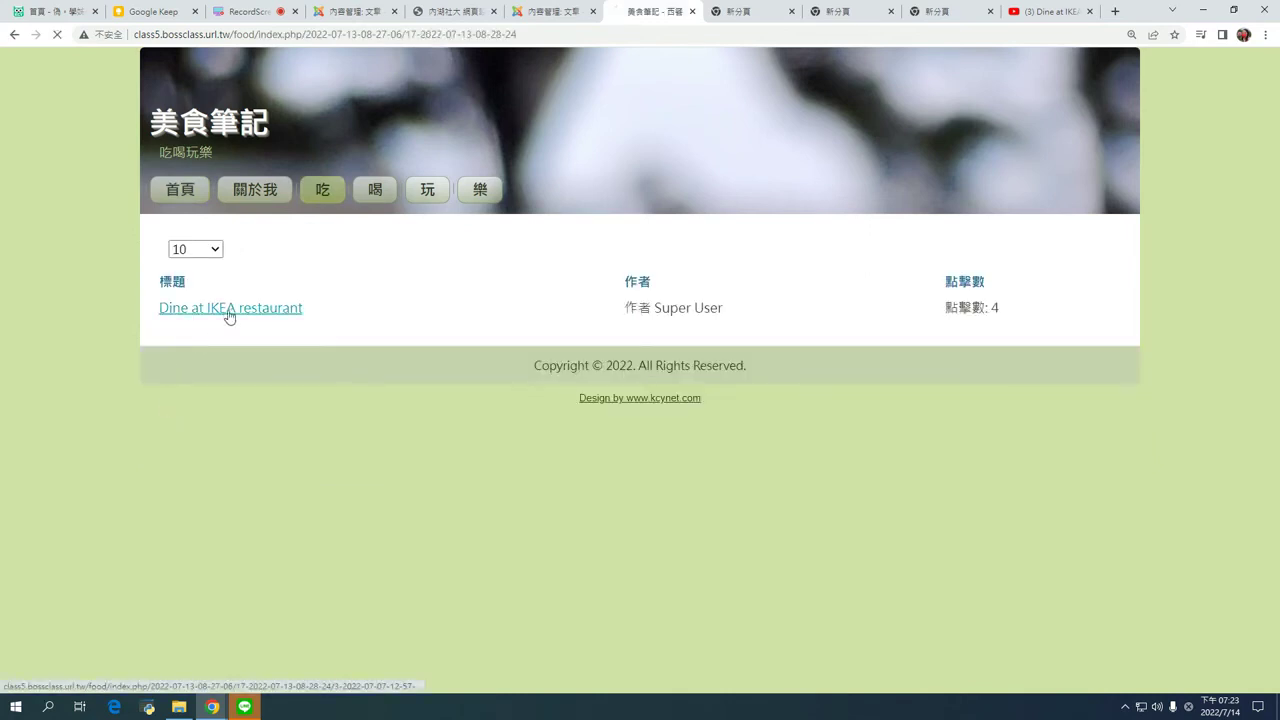
pyautogui.scroll(-2, 223, 390)
pyautogui.scroll(2, 266, 314)
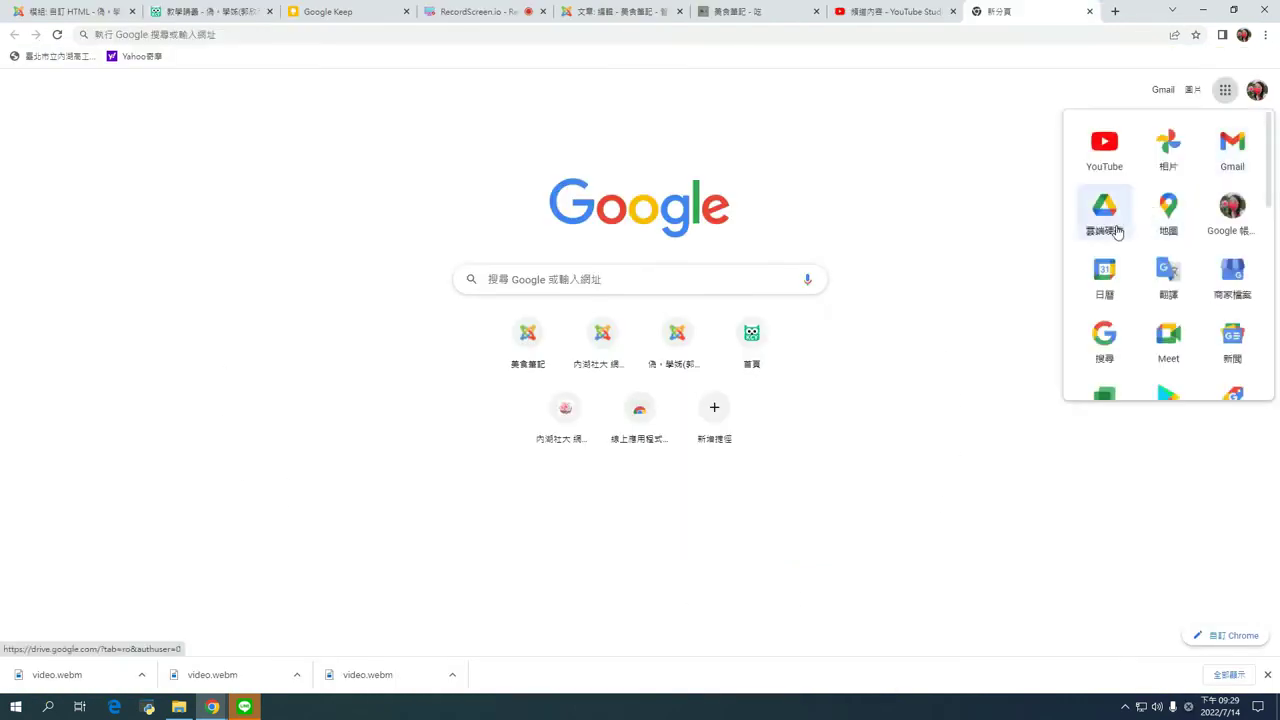
# Go to Google Drive and open the presentation 06_發表圖文並茂文章.
pyautogui.click(1117, 232)
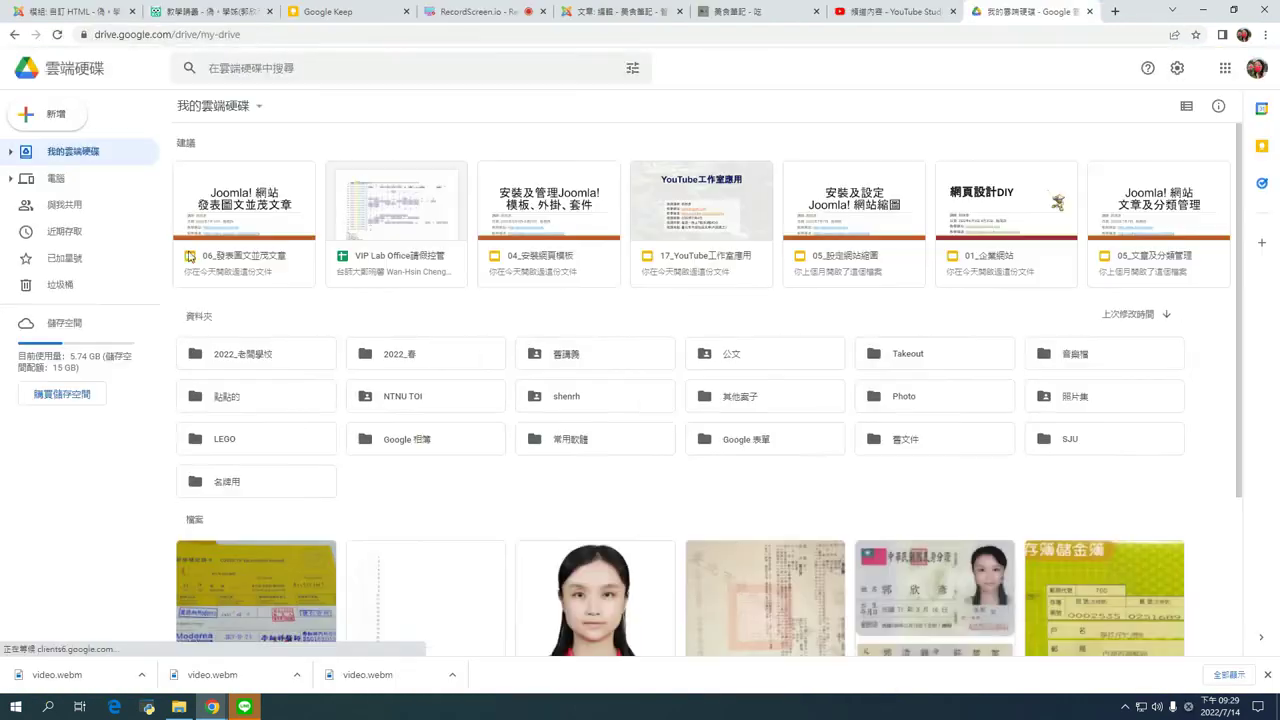
pyautogui.click(247, 210)
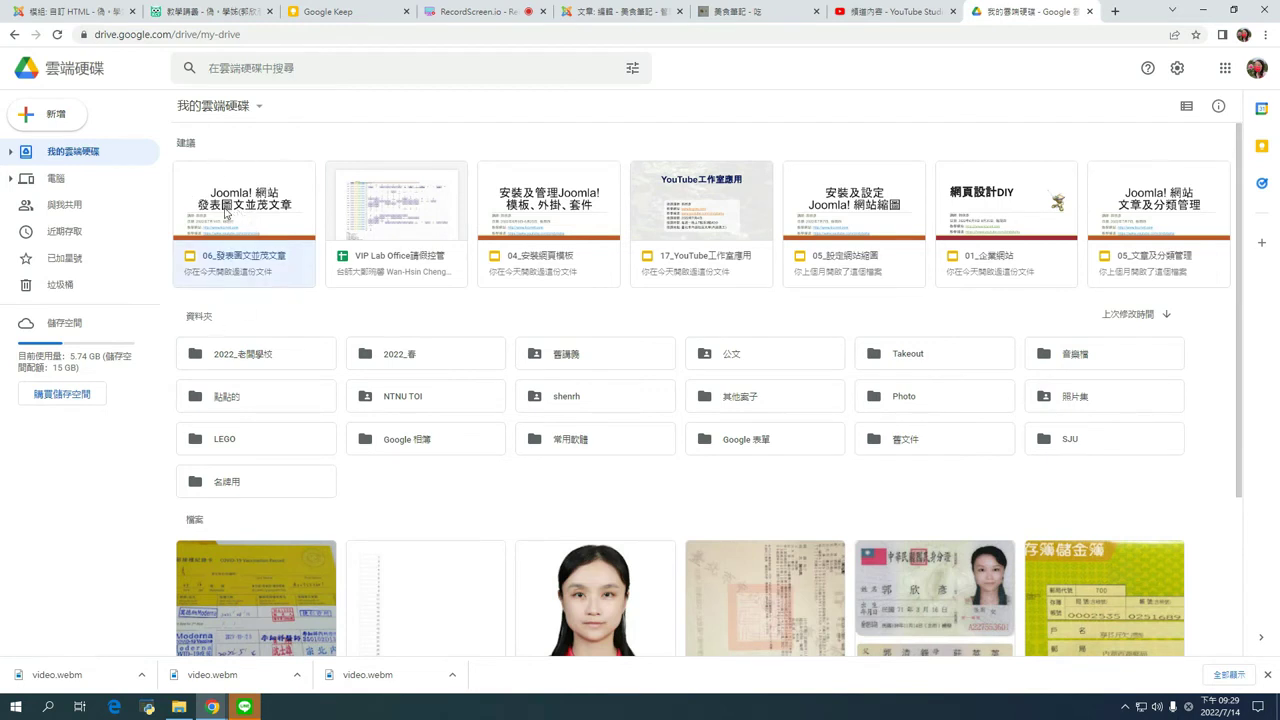
pyautogui.doubleClick(255, 196)
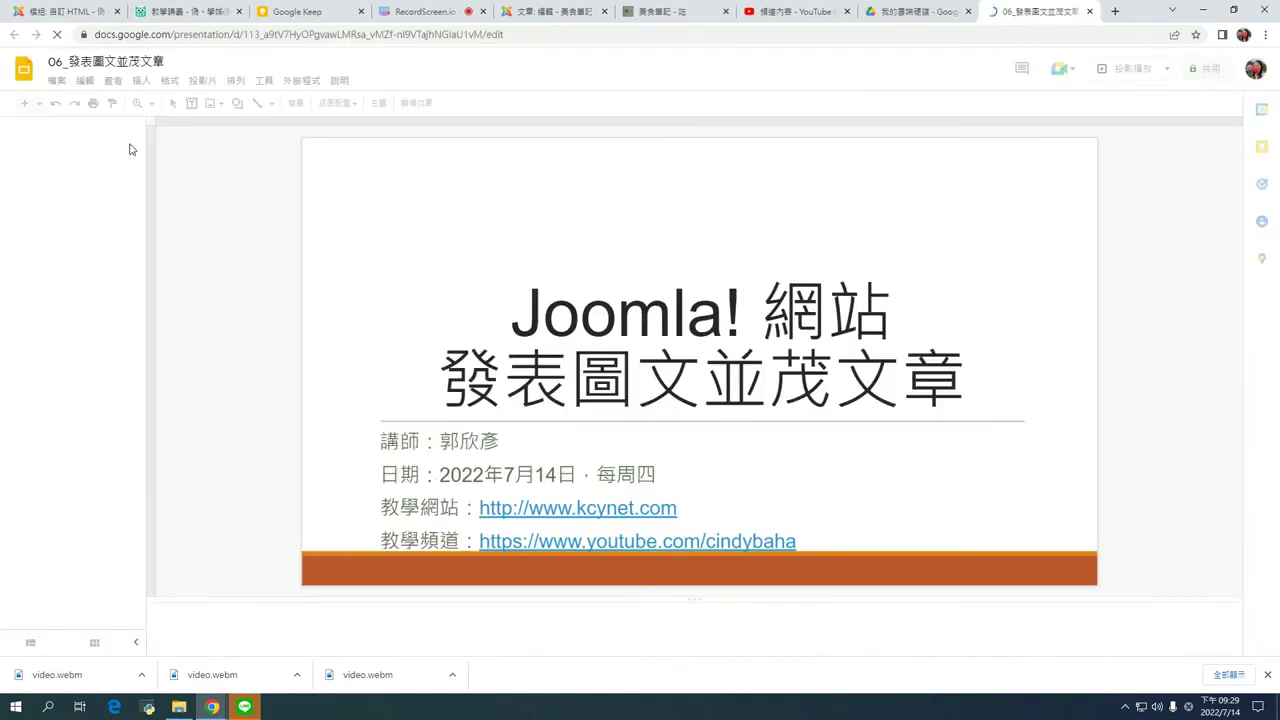
# Open the presentation's publish-to-web settings and display the embed code for the slides.
pyautogui.click(56, 82)
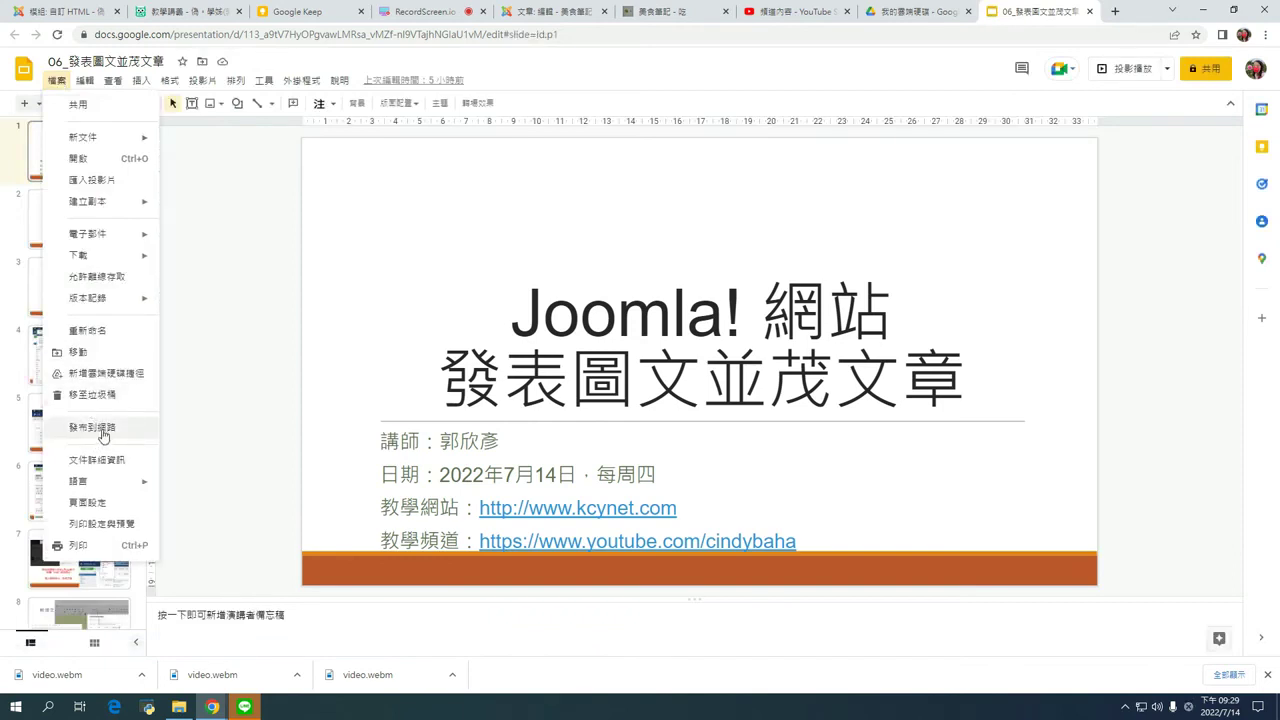
pyautogui.click(220, 337)
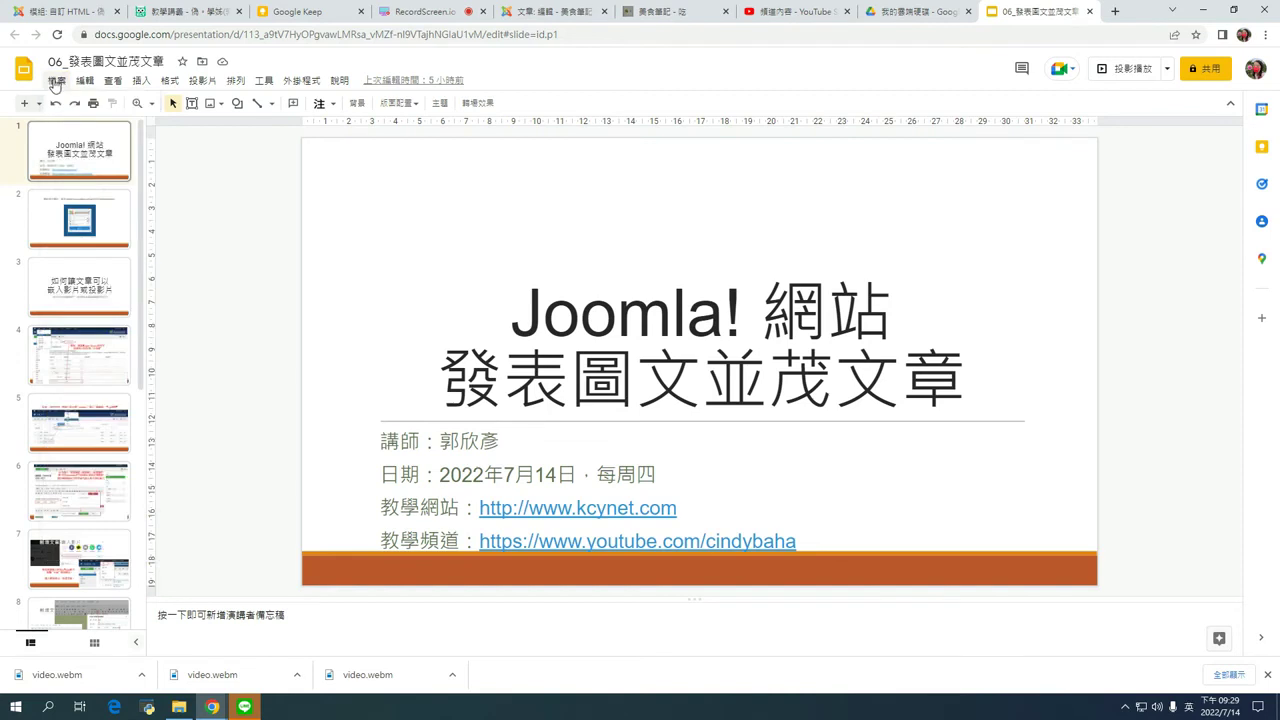
pyautogui.click(56, 81)
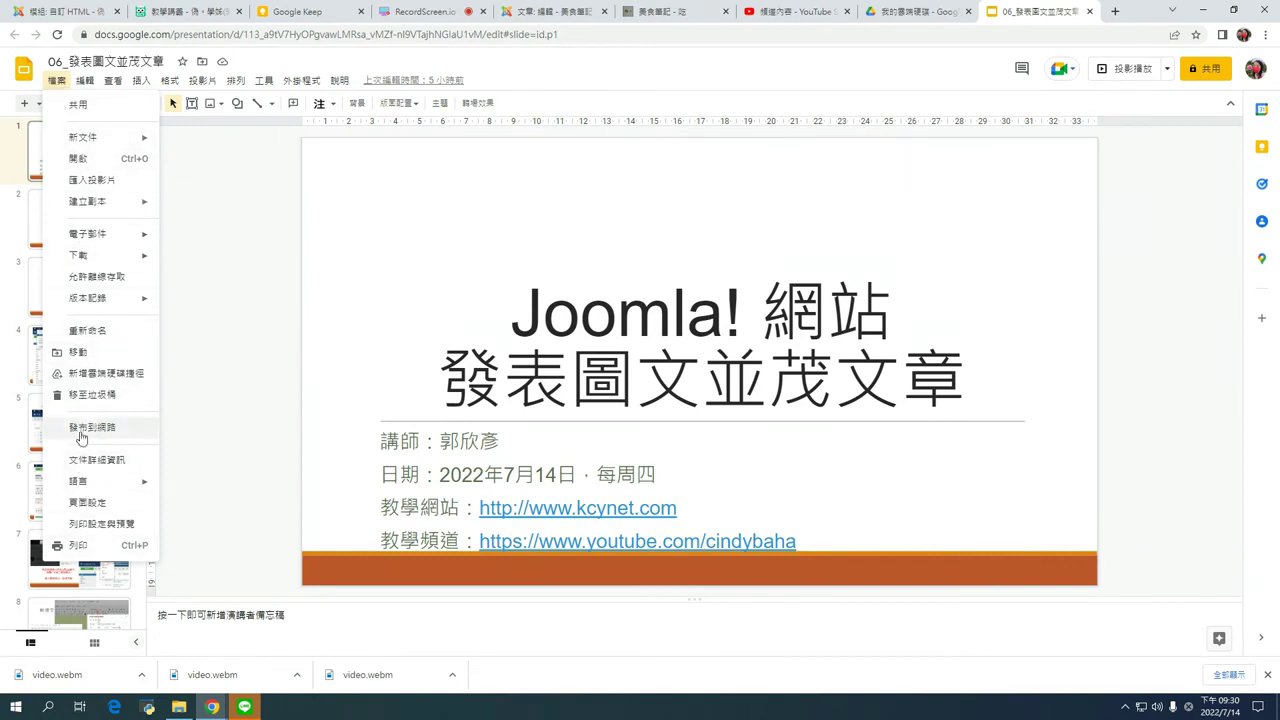
pyautogui.click(138, 427)
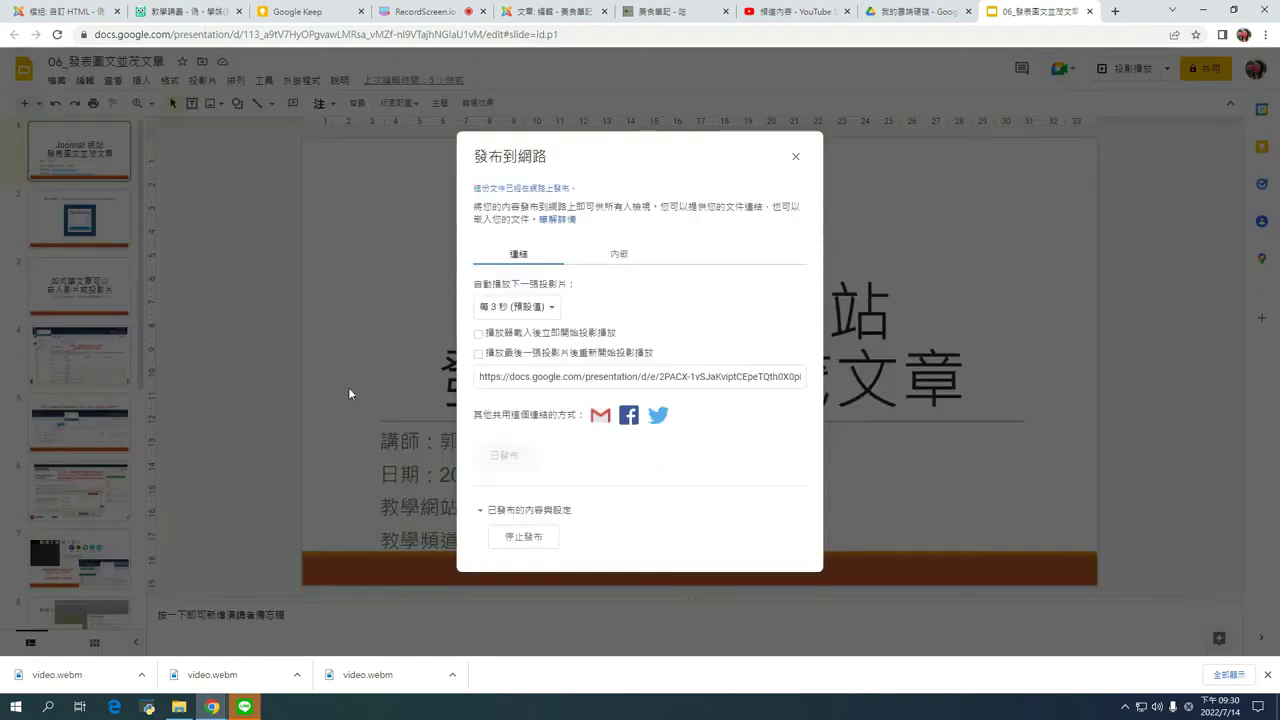
pyautogui.click(617, 257)
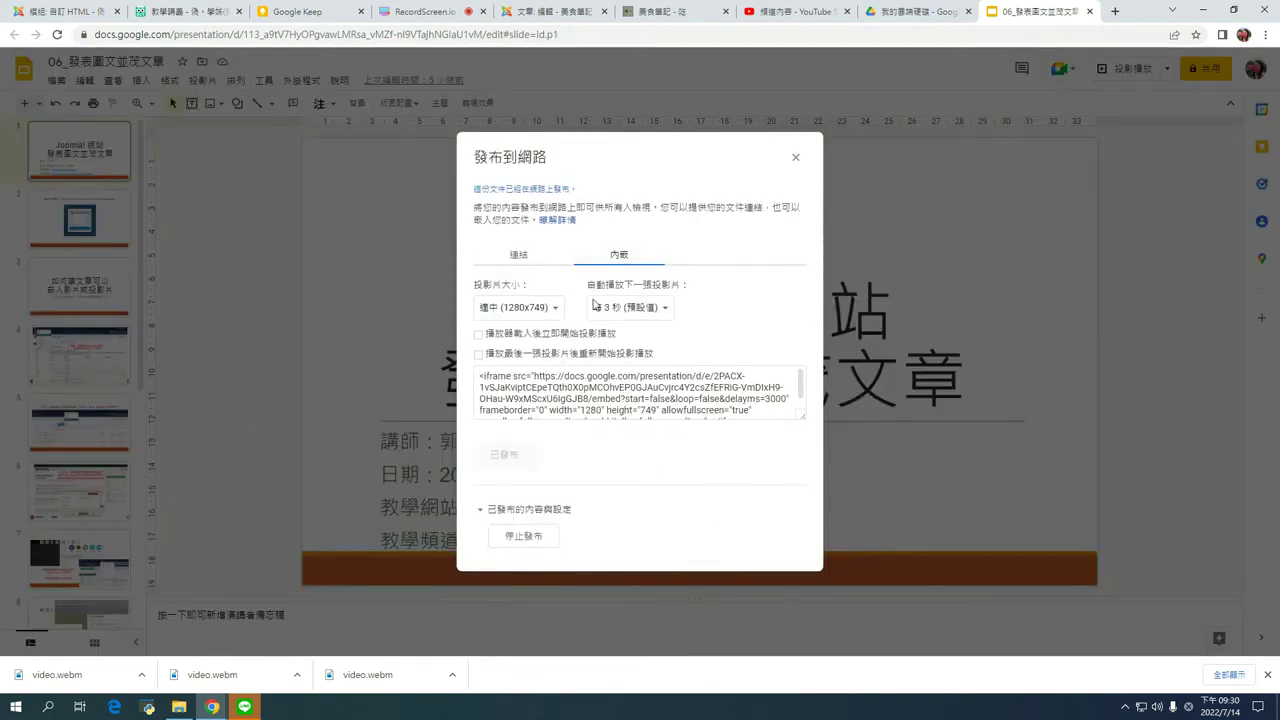
pyautogui.click(543, 395)
pyautogui.click(527, 392)
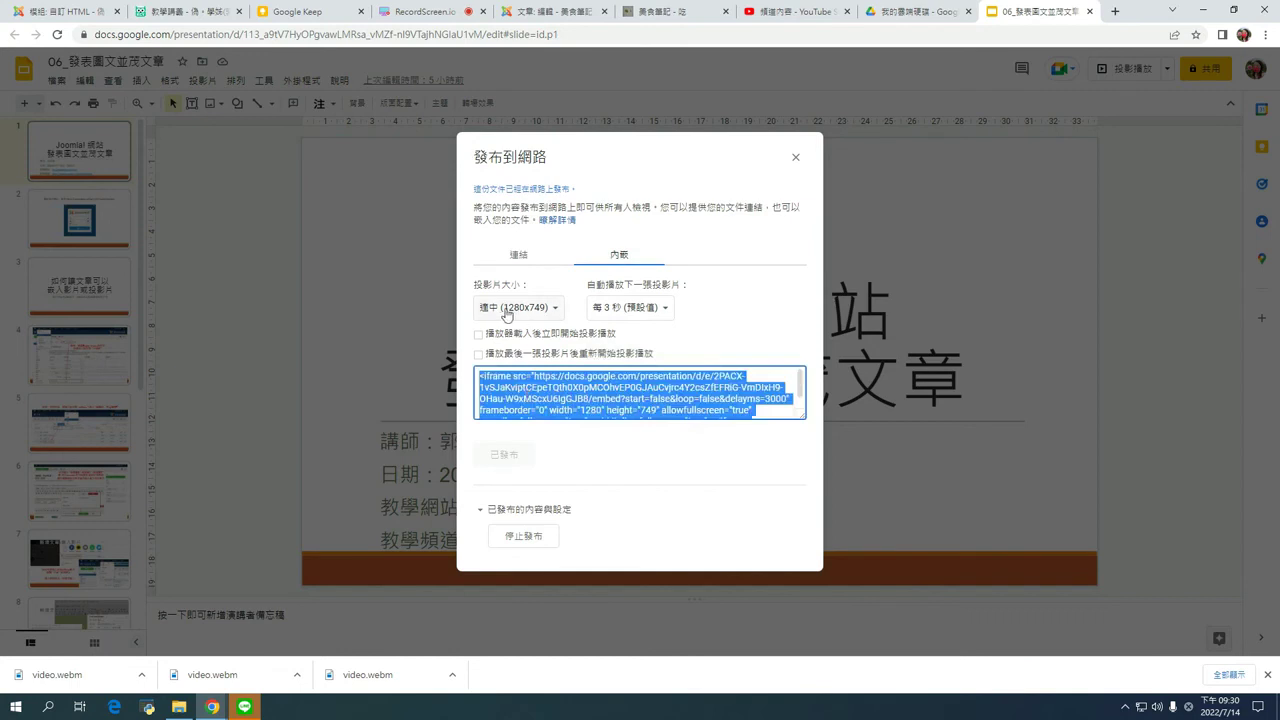
# Set the embedded slide size to 小 (640x389) and copy the presentation's iframe embed code.
pyautogui.click(507, 308)
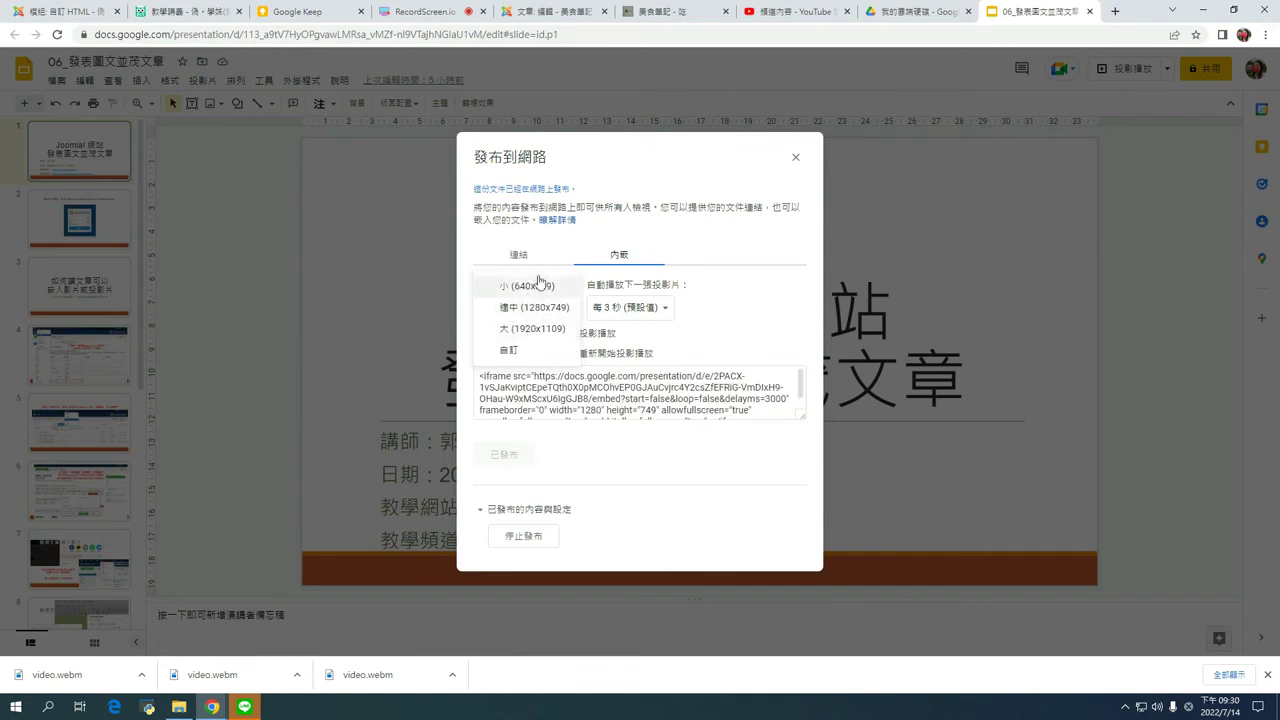
pyautogui.click(528, 350)
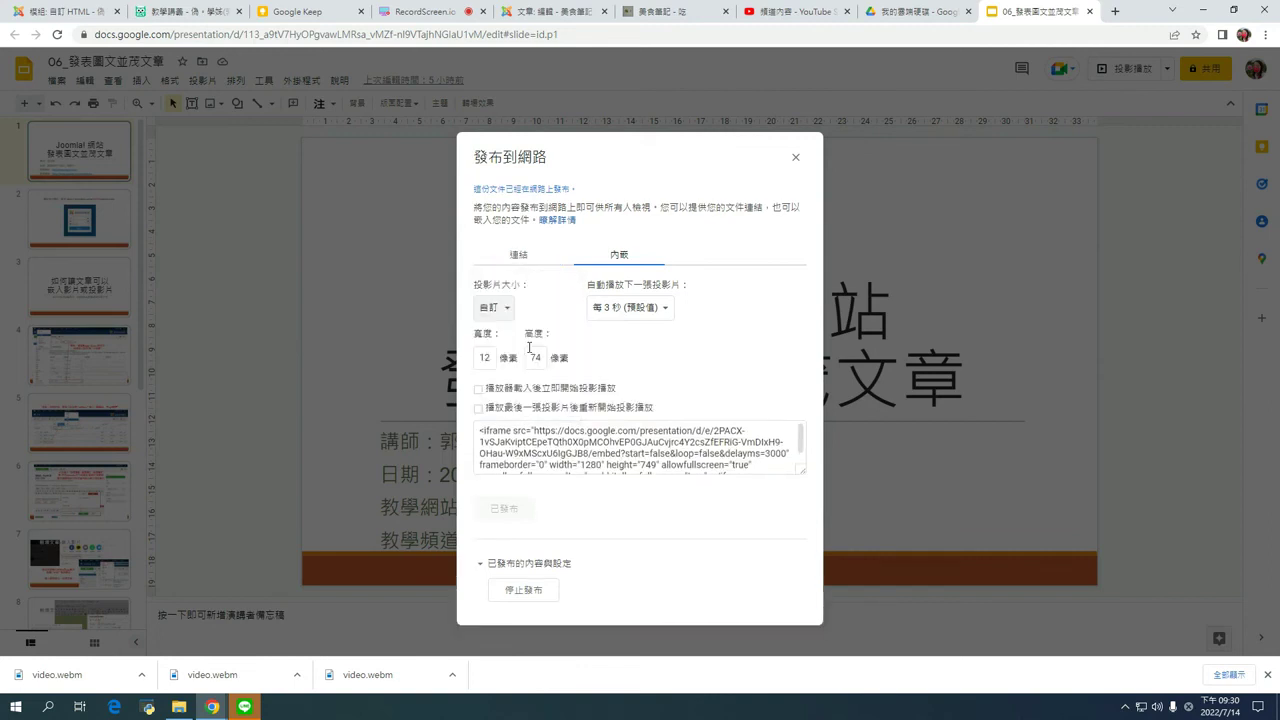
pyautogui.click(507, 308)
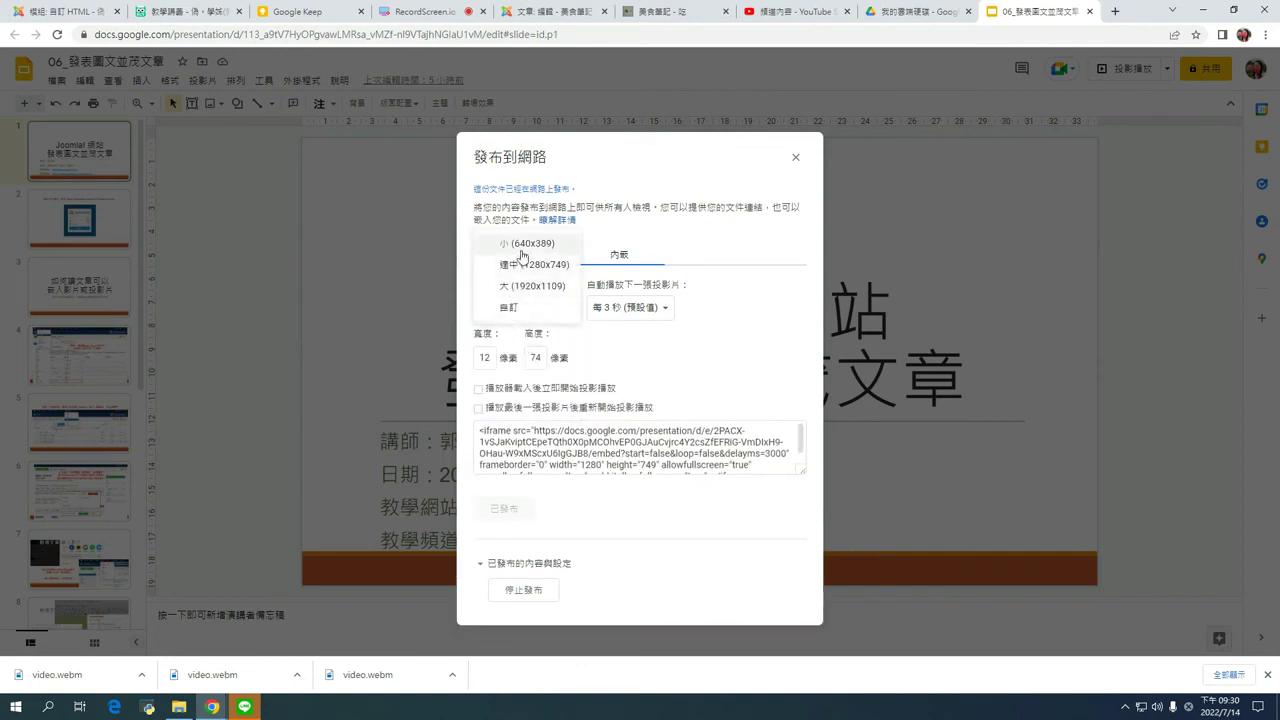
pyautogui.click(515, 246)
pyautogui.click(519, 311)
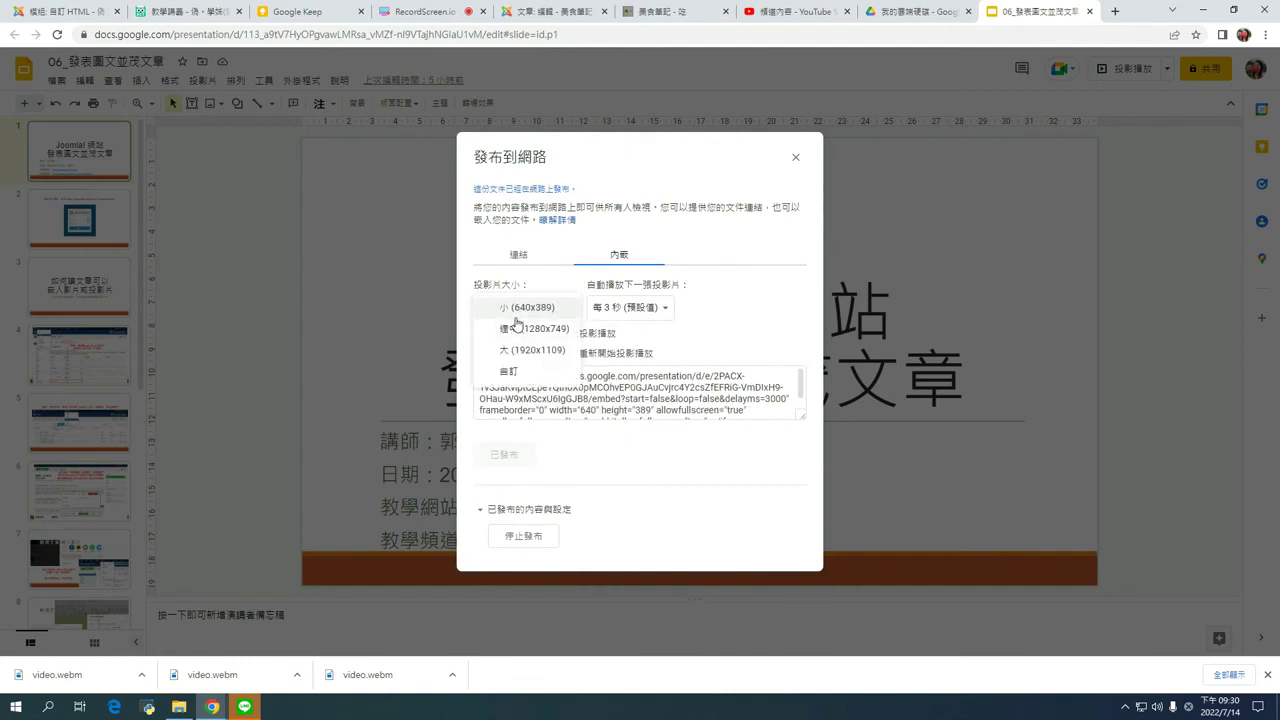
pyautogui.click(502, 310)
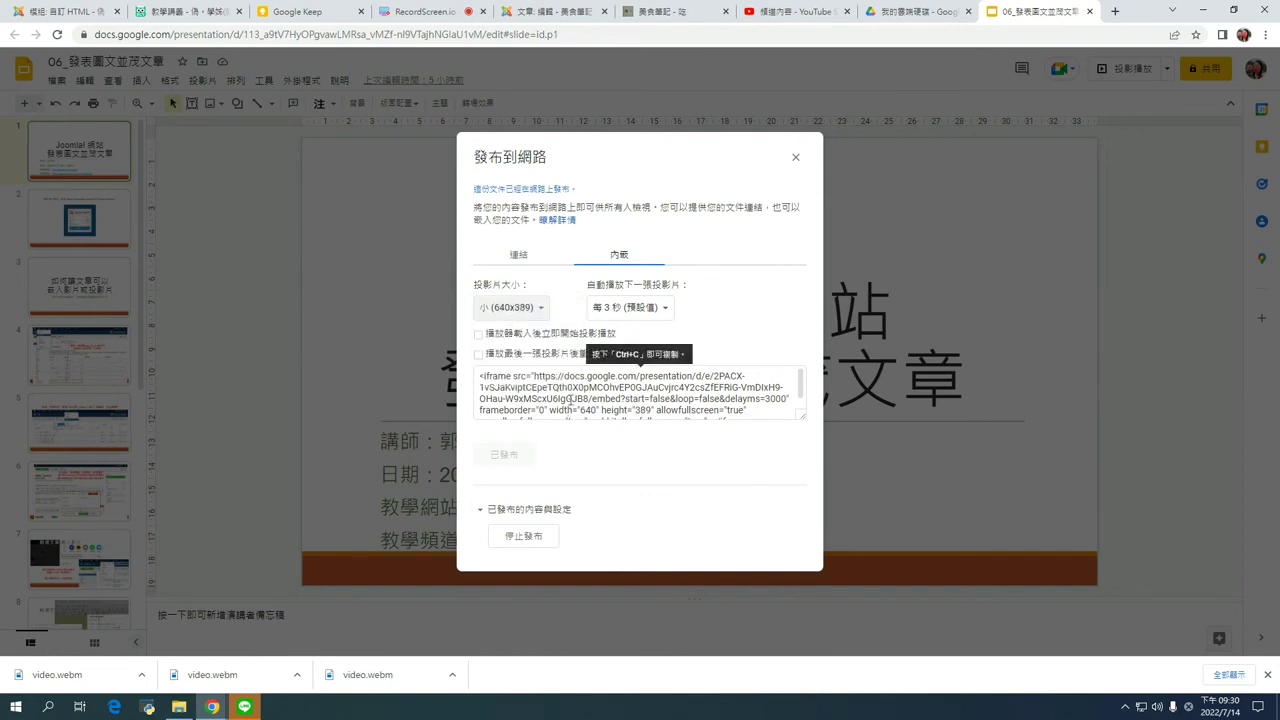
pyautogui.click(571, 397)
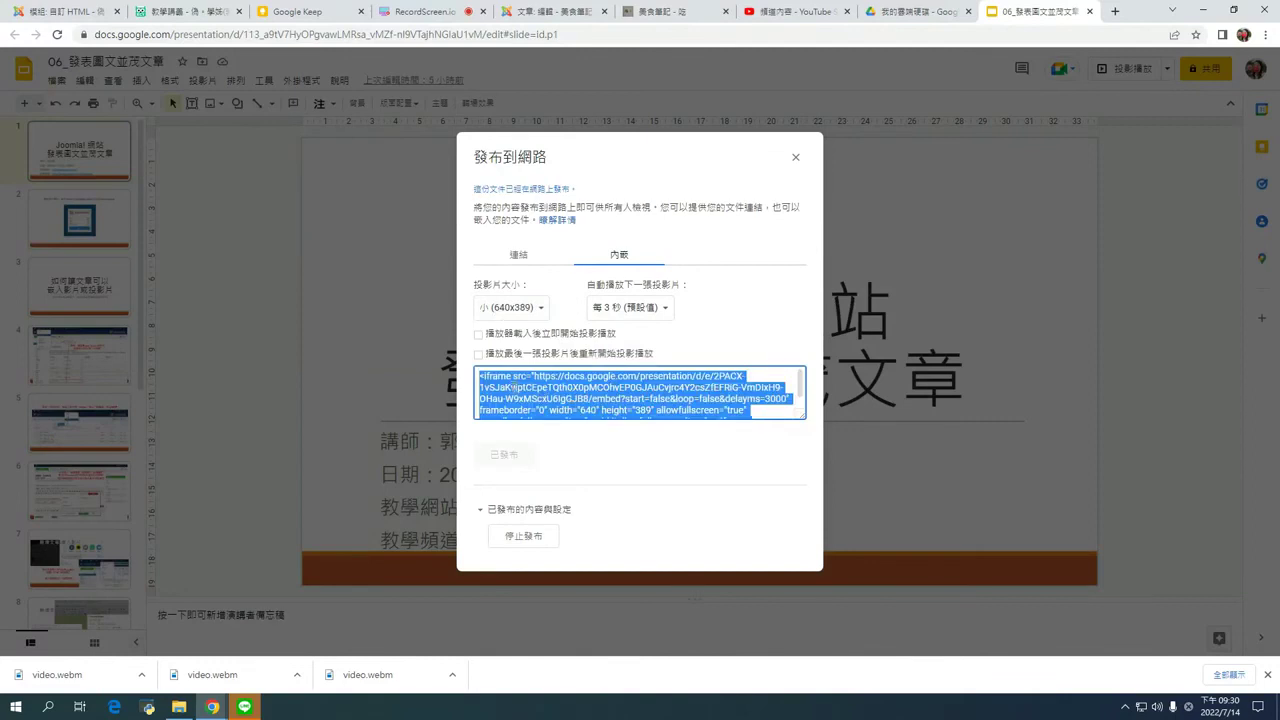
pyautogui.rightClick(534, 382)
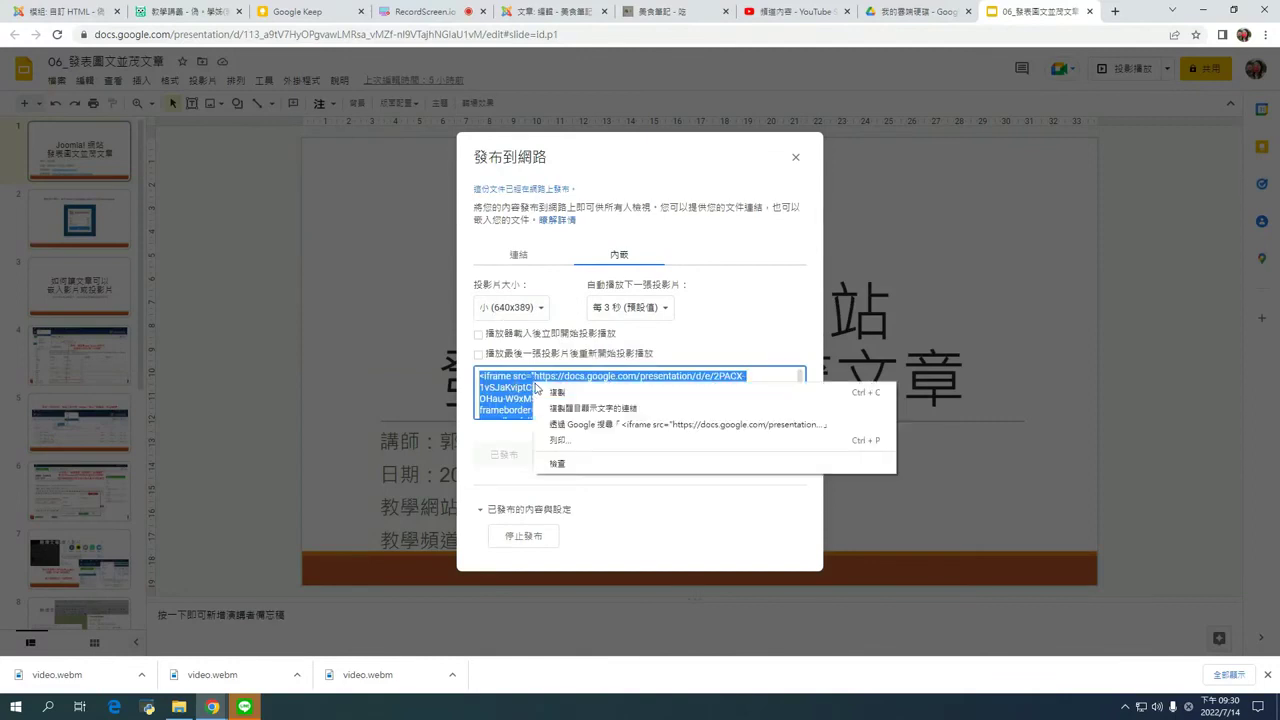
pyautogui.click(551, 392)
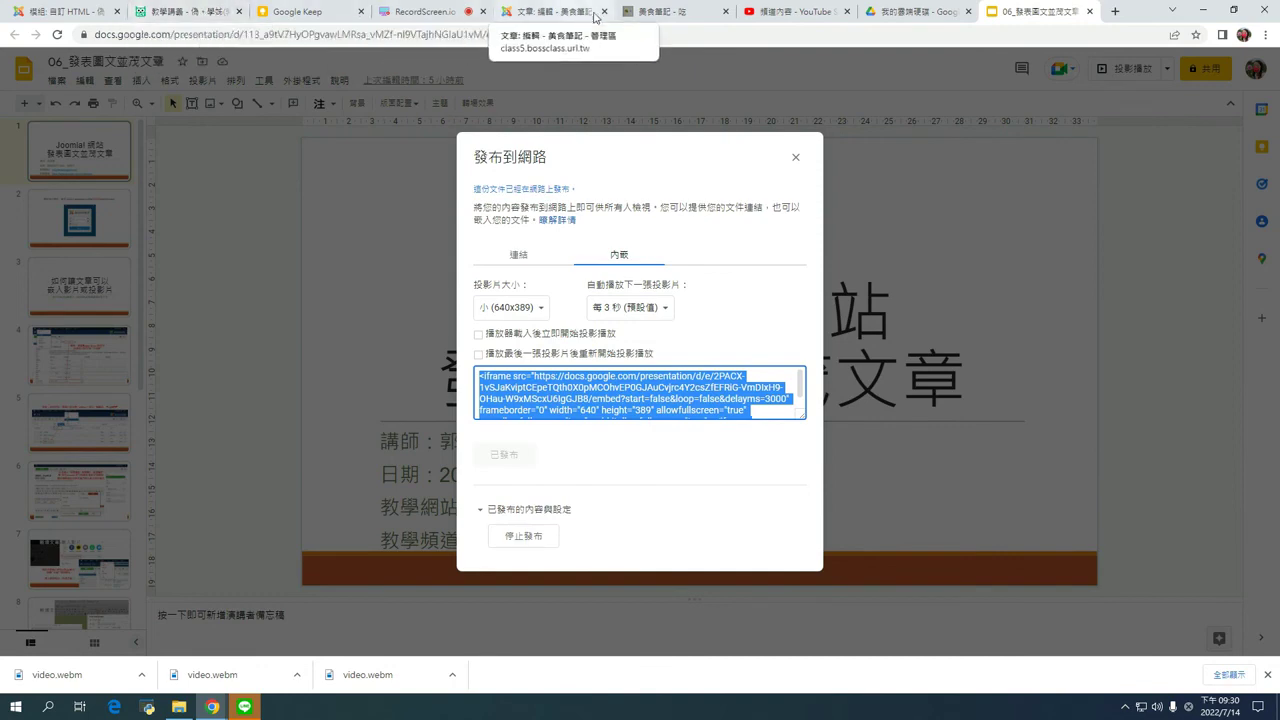
# Switch to the Joomla article 饒河街夜市 and insert the copied slides embed code as media on the empty line after the last paragraph.
pyautogui.click(534, 8)
pyautogui.scroll(-5, 571, 409)
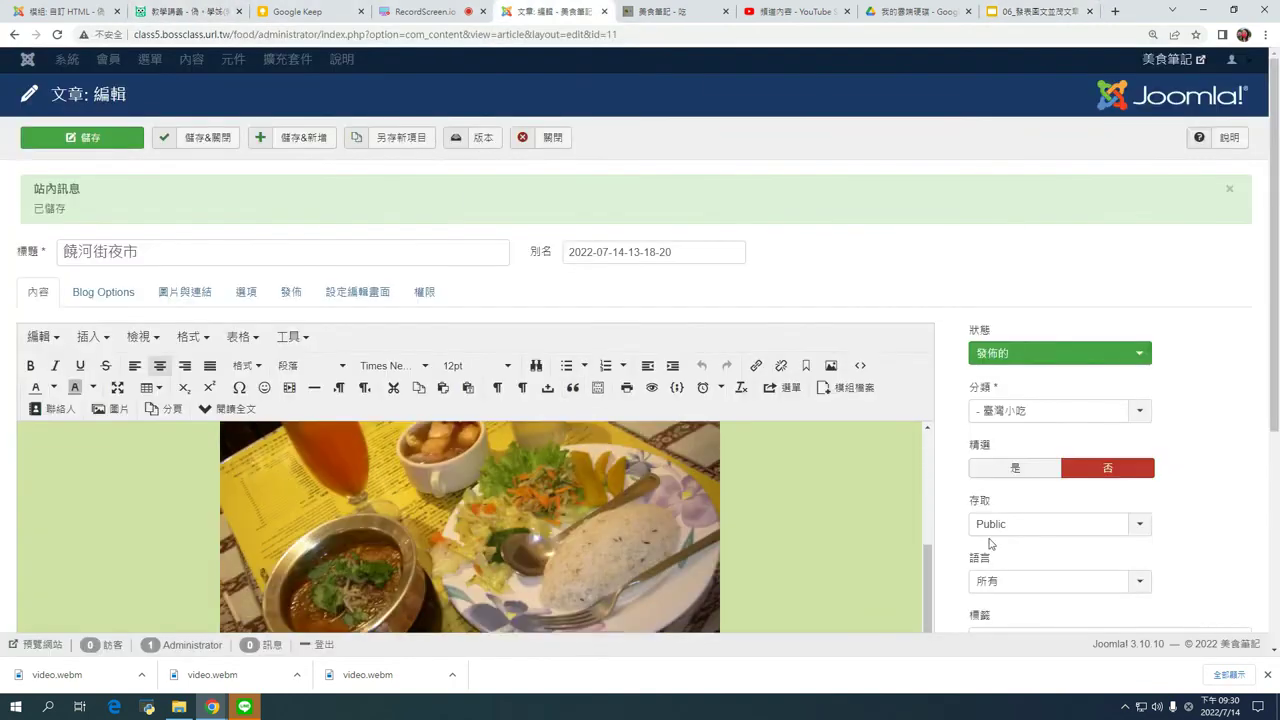
pyautogui.click(336, 518)
pyautogui.scroll(-1, 336, 518)
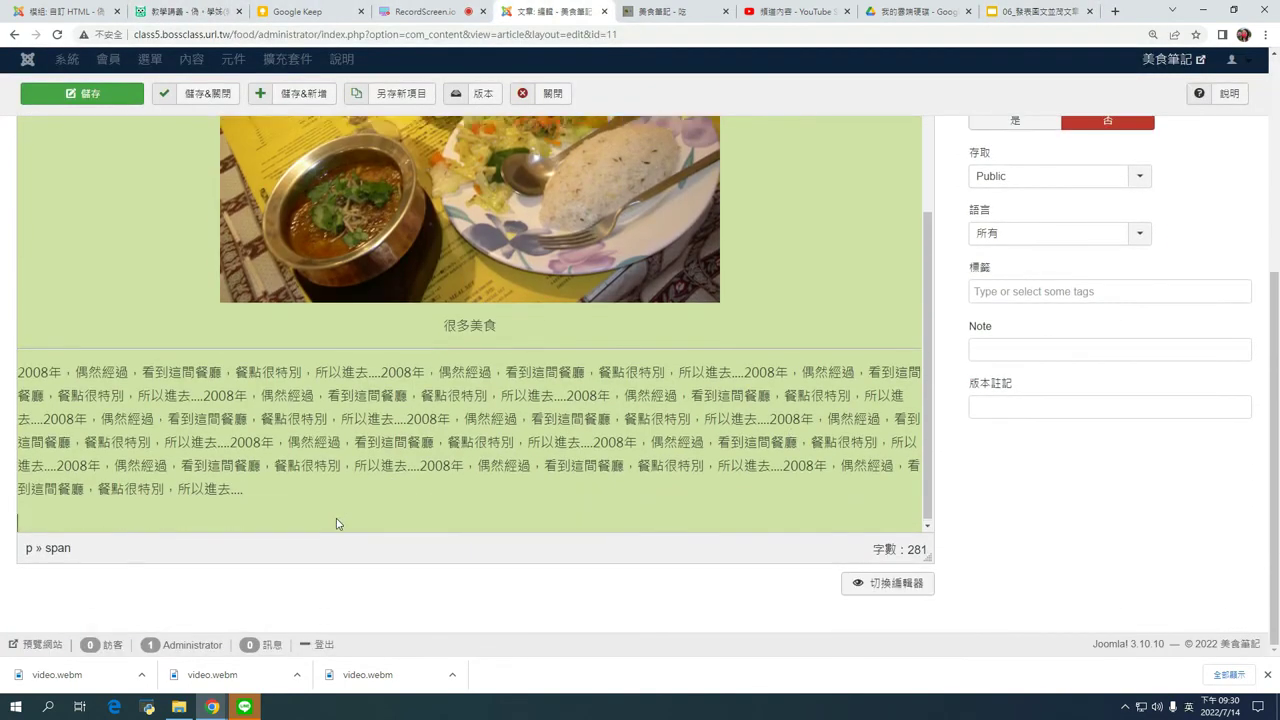
pyautogui.moveTo(1276, 600); pyautogui.dragTo(1276, 478)
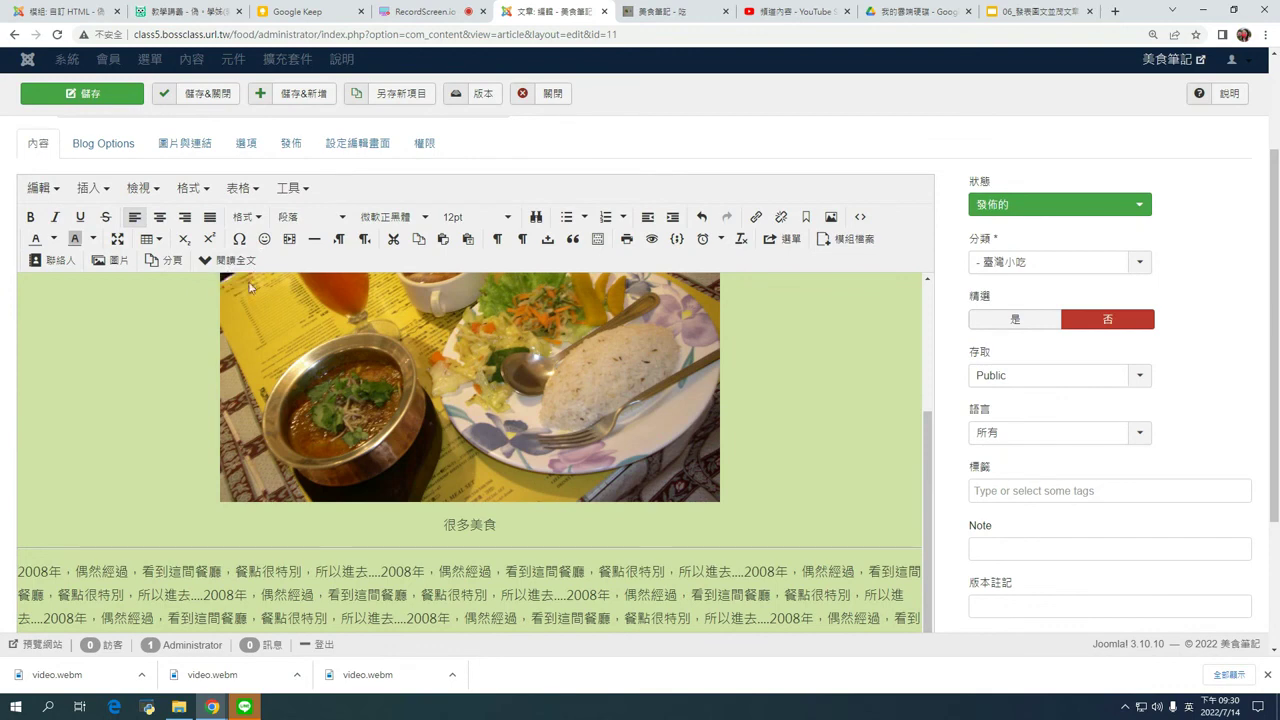
pyautogui.click(289, 239)
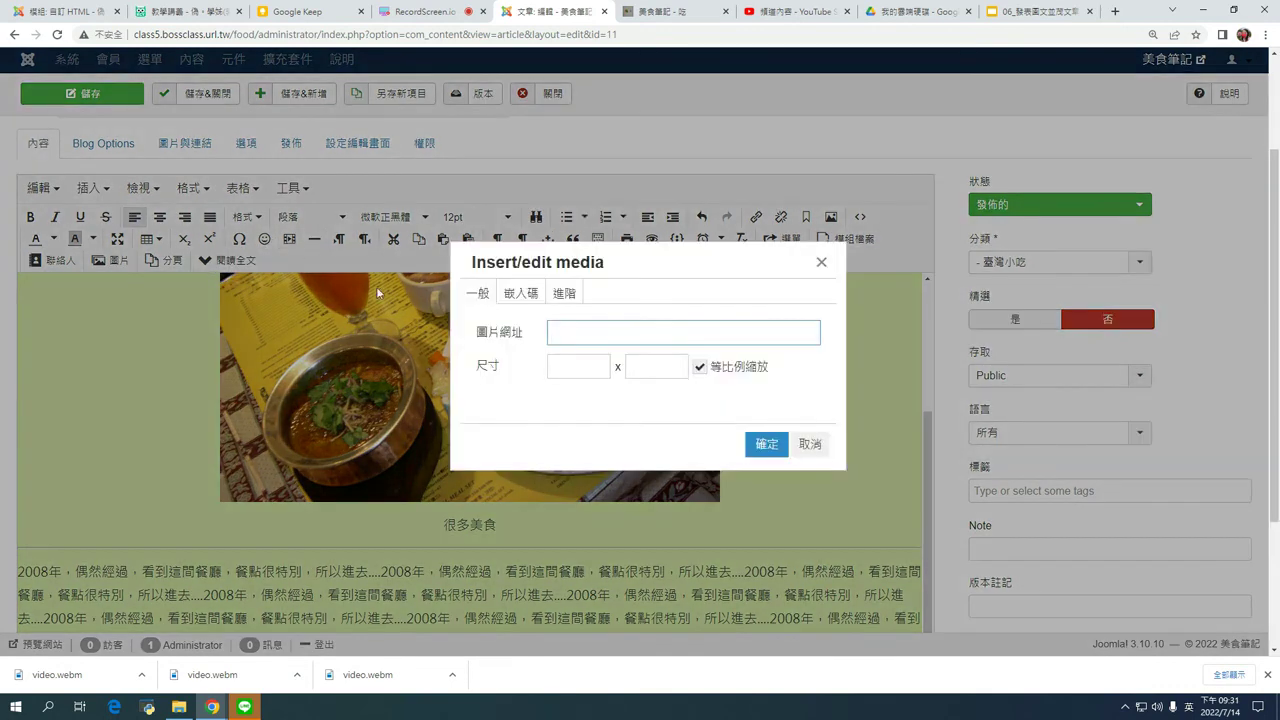
pyautogui.click(518, 295)
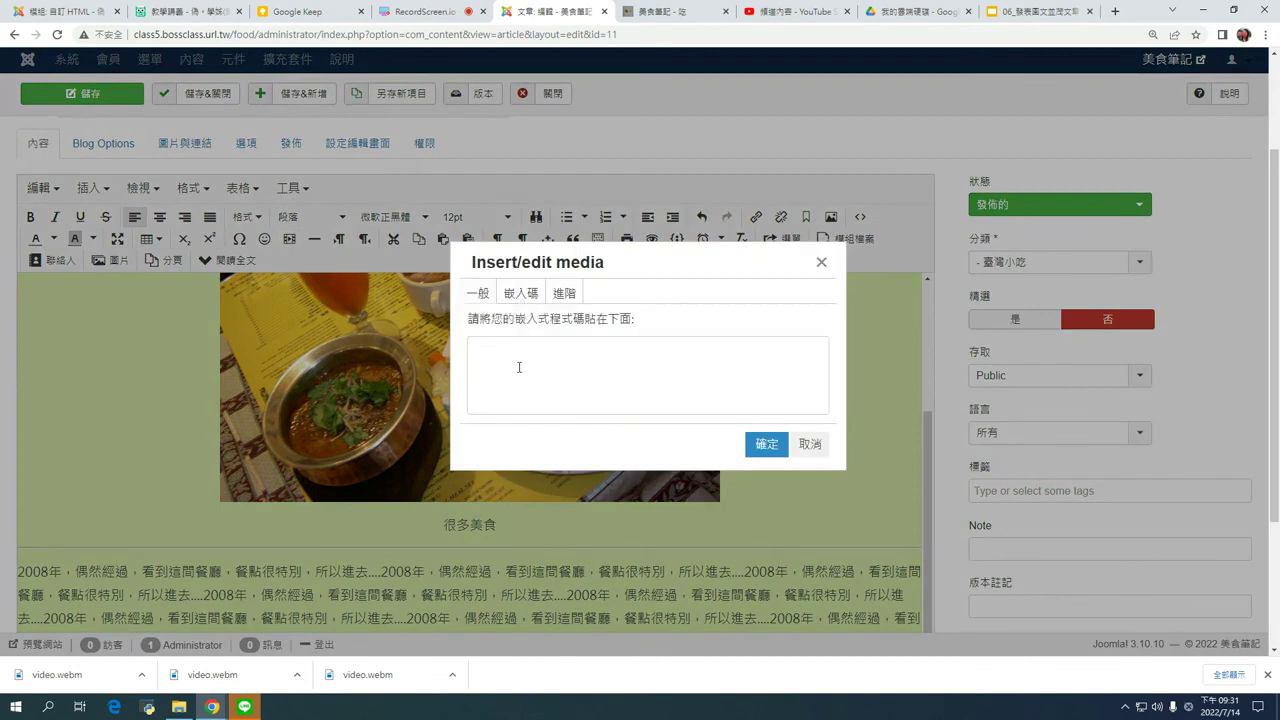
pyautogui.rightClick(517, 366)
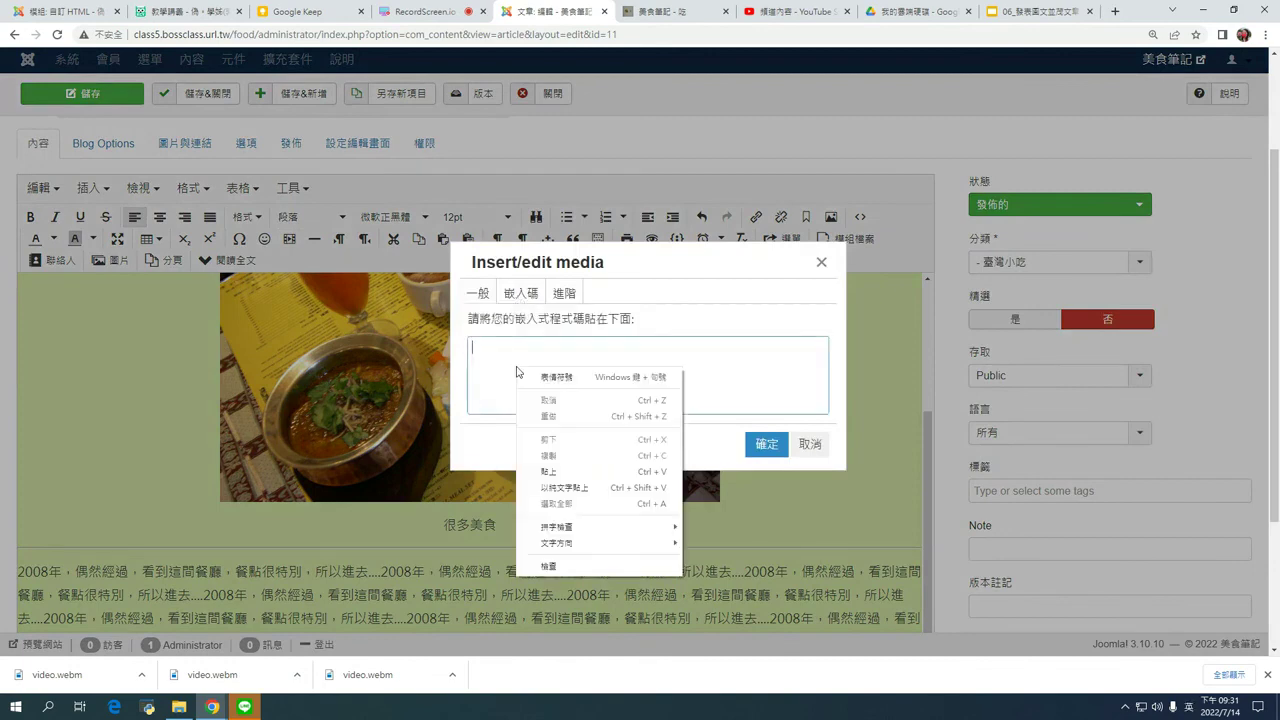
pyautogui.click(541, 471)
pyautogui.click(766, 444)
# Center the embedded presentation in the article and save the article.
pyautogui.scroll(-3, 231, 242)
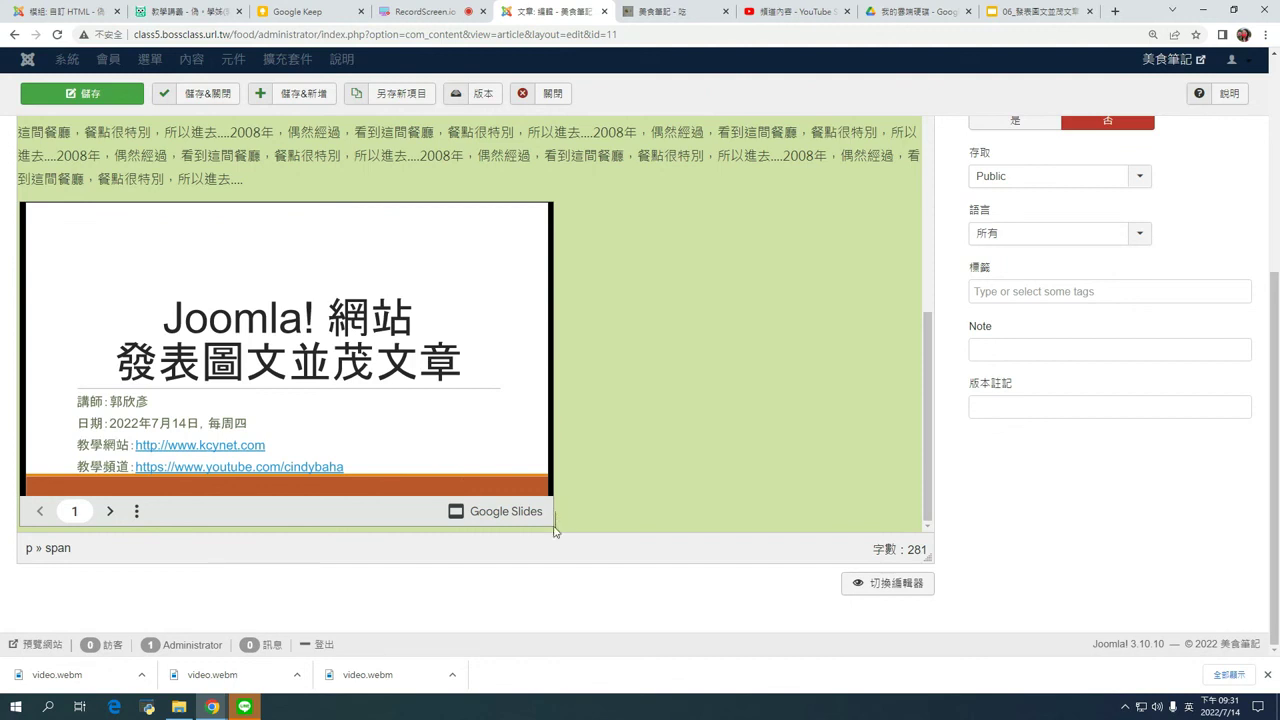
pyautogui.moveTo(1275, 535); pyautogui.dragTo(1276, 401)
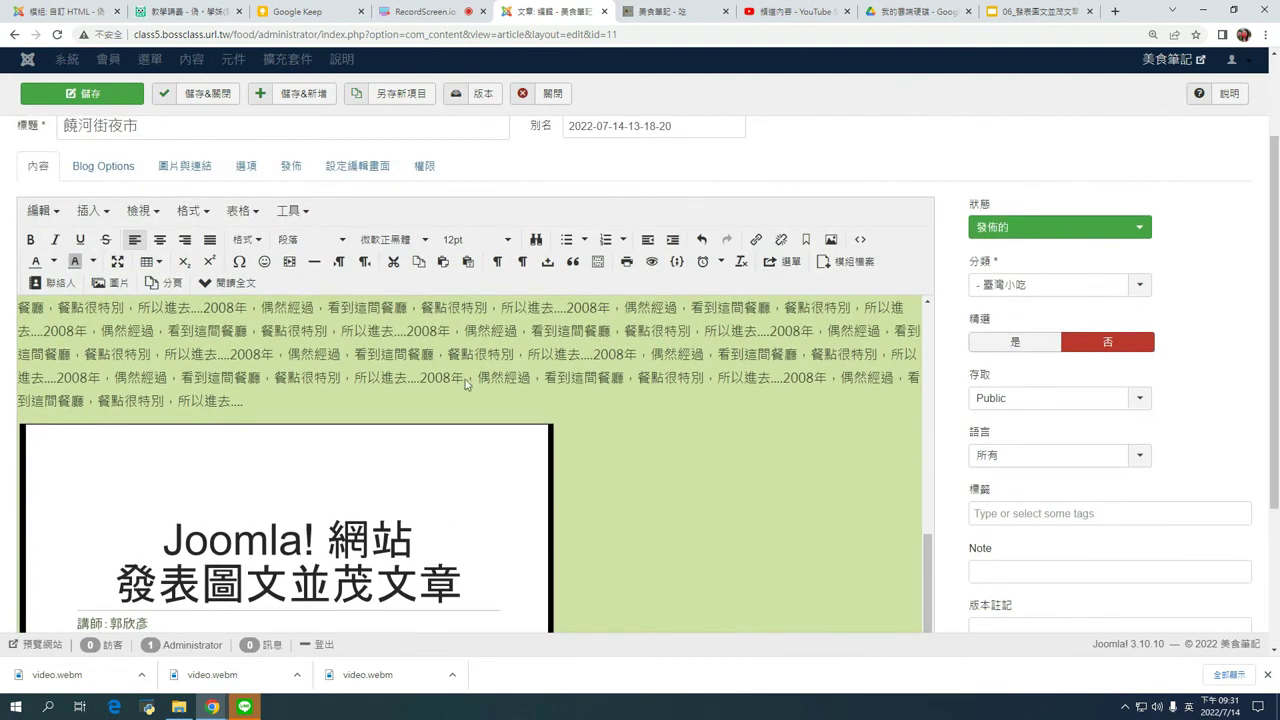
pyautogui.click(160, 240)
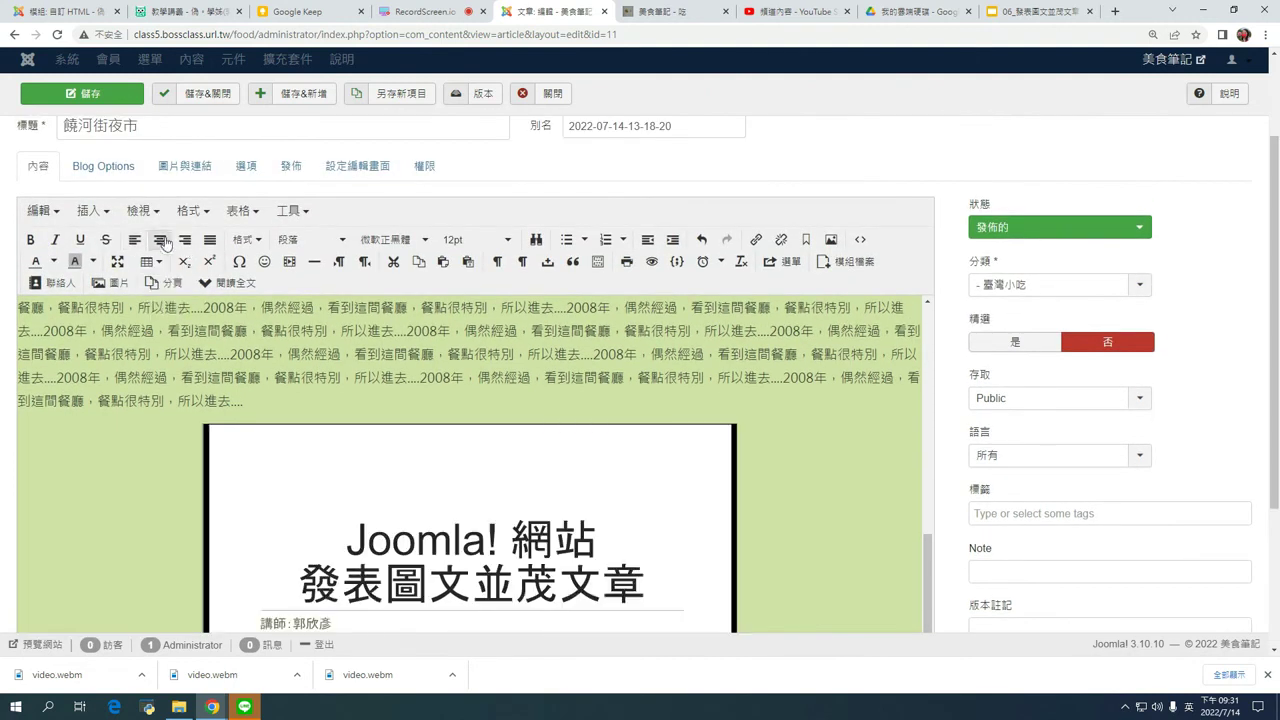
pyautogui.click(90, 94)
# Reload the 吃 page of the 美食筆記 site and open the full 饒河街夜市 article to check the embedded slides.
pyautogui.click(665, 11)
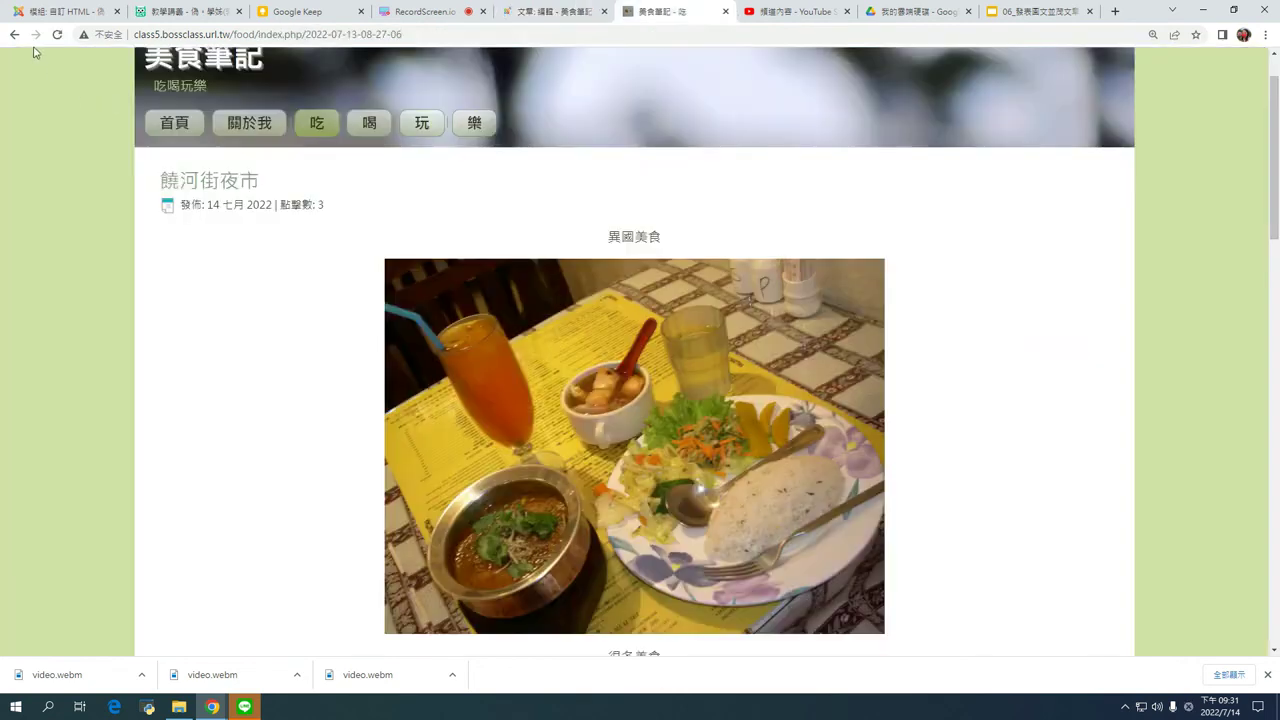
pyautogui.click(57, 34)
pyautogui.scroll(-3, 600, 296)
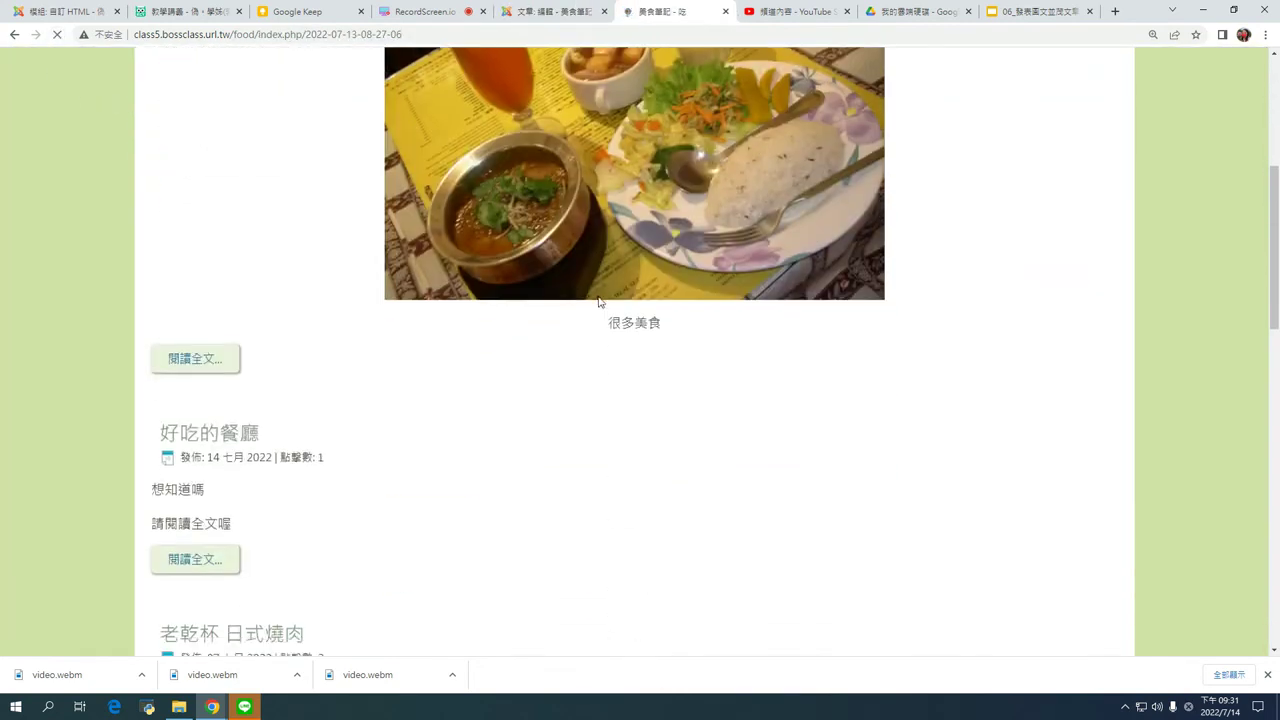
pyautogui.click(175, 361)
pyautogui.scroll(-4, 174, 362)
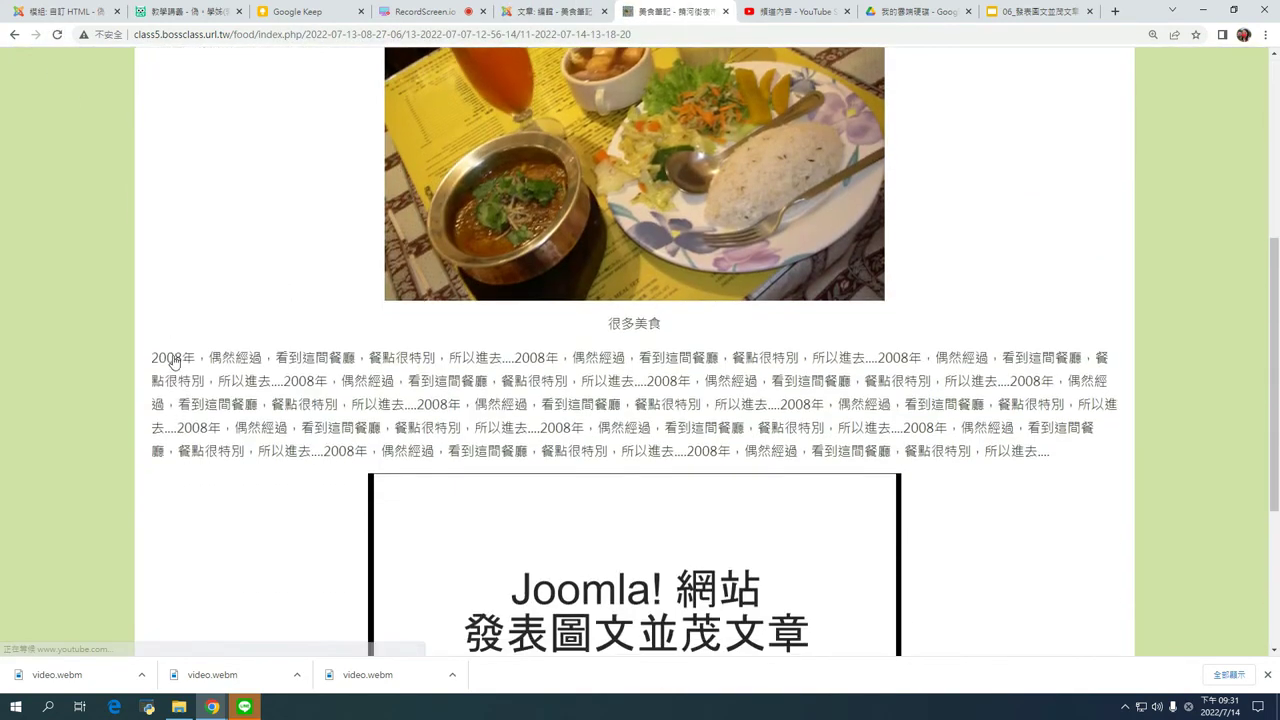
pyautogui.scroll(-1, 486, 437)
pyautogui.scroll(-1, 498, 413)
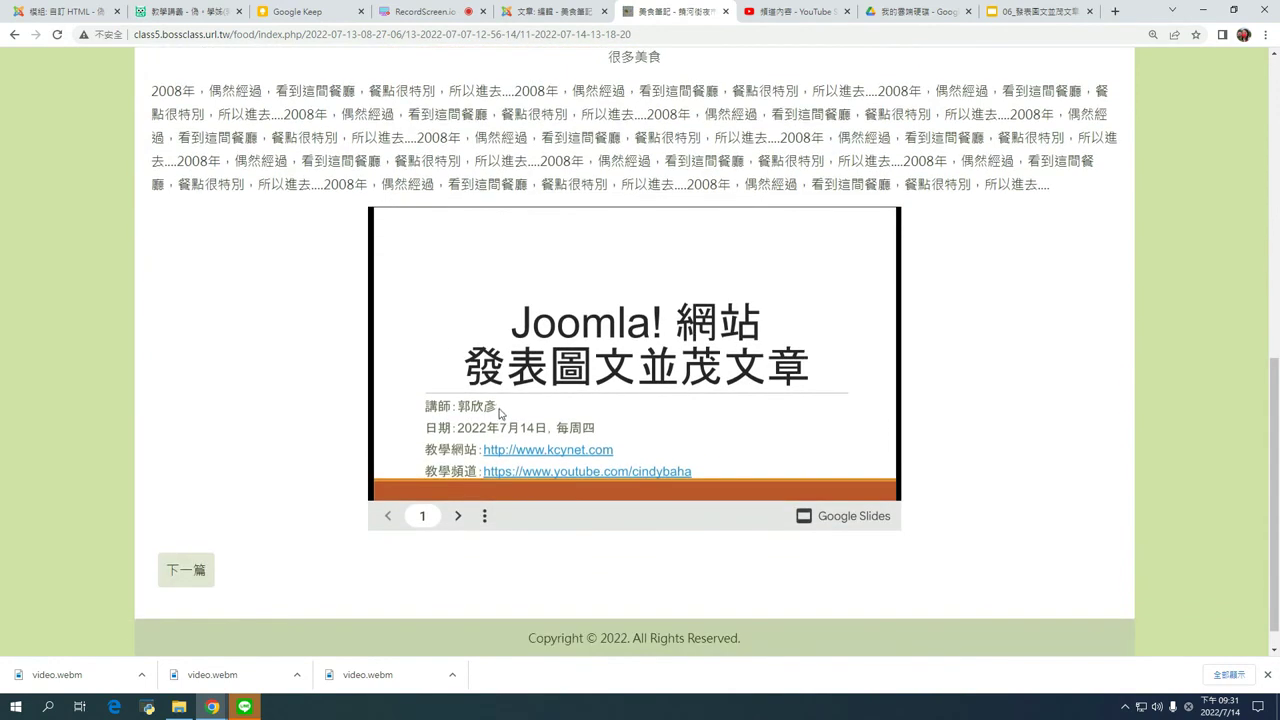
# View the embedded presentation in full-screen mode and return to the article.
pyautogui.click(484, 516)
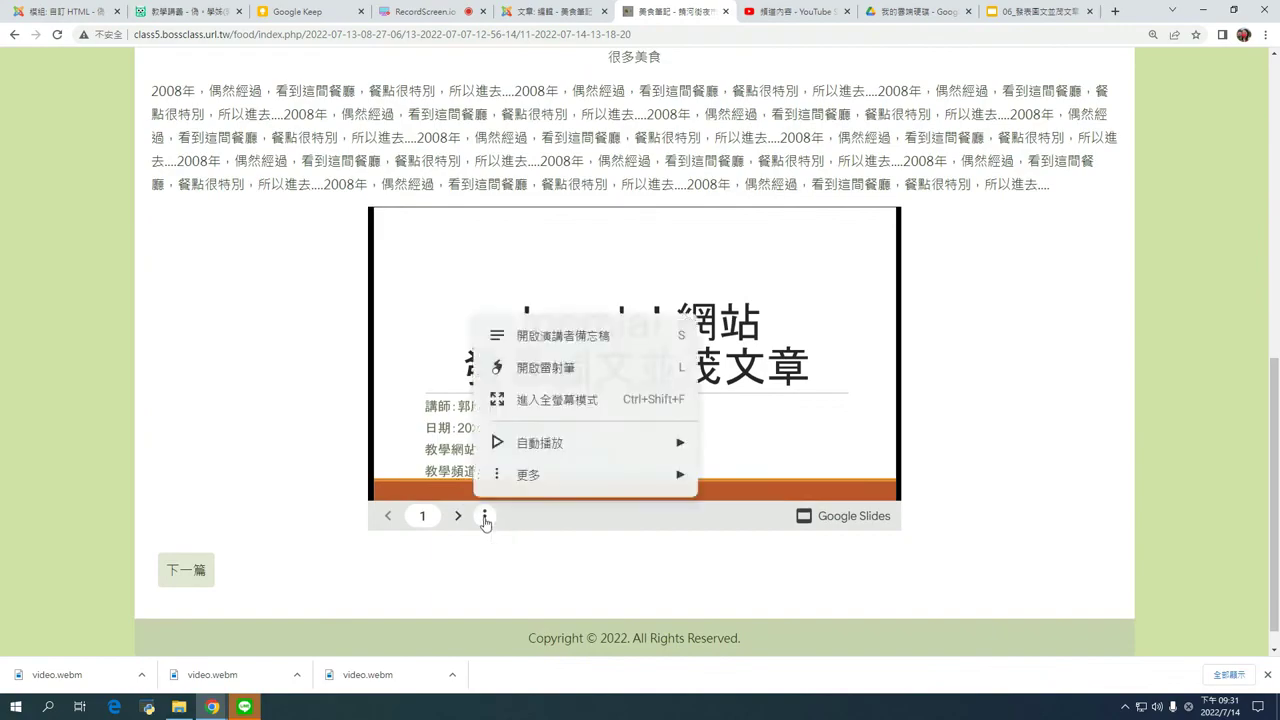
pyautogui.click(537, 400)
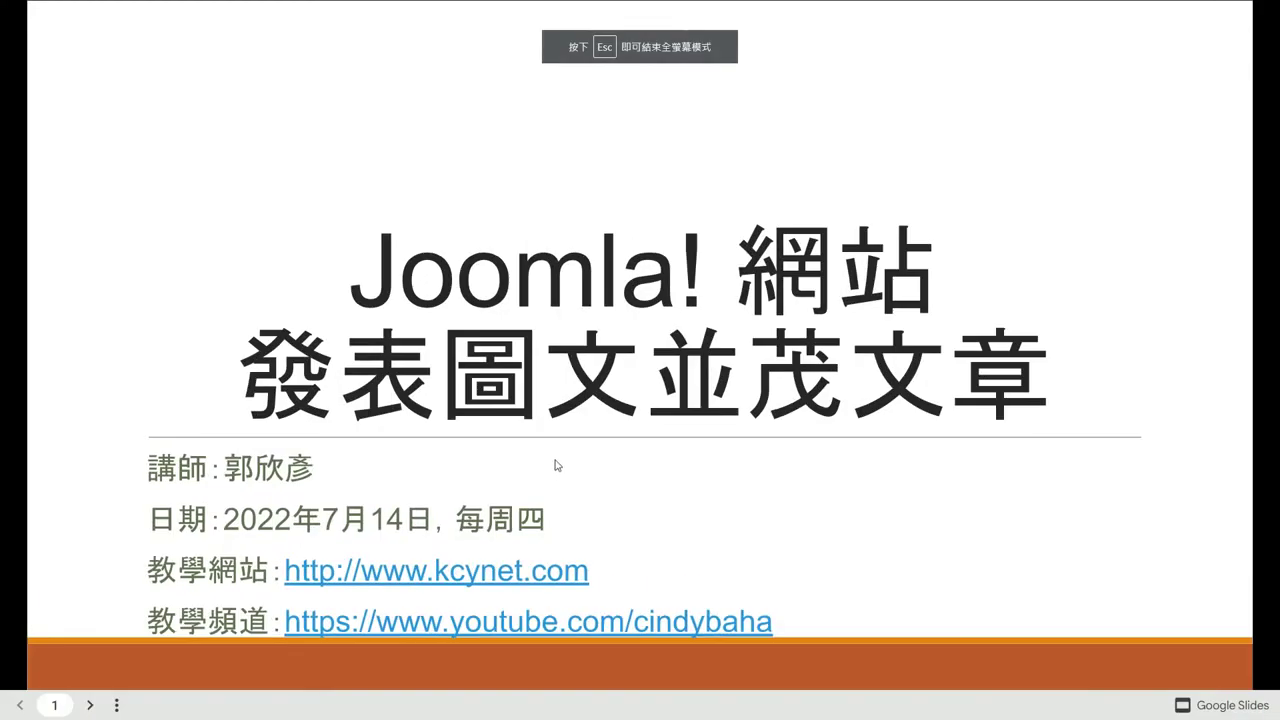
pyautogui.press('Escape')
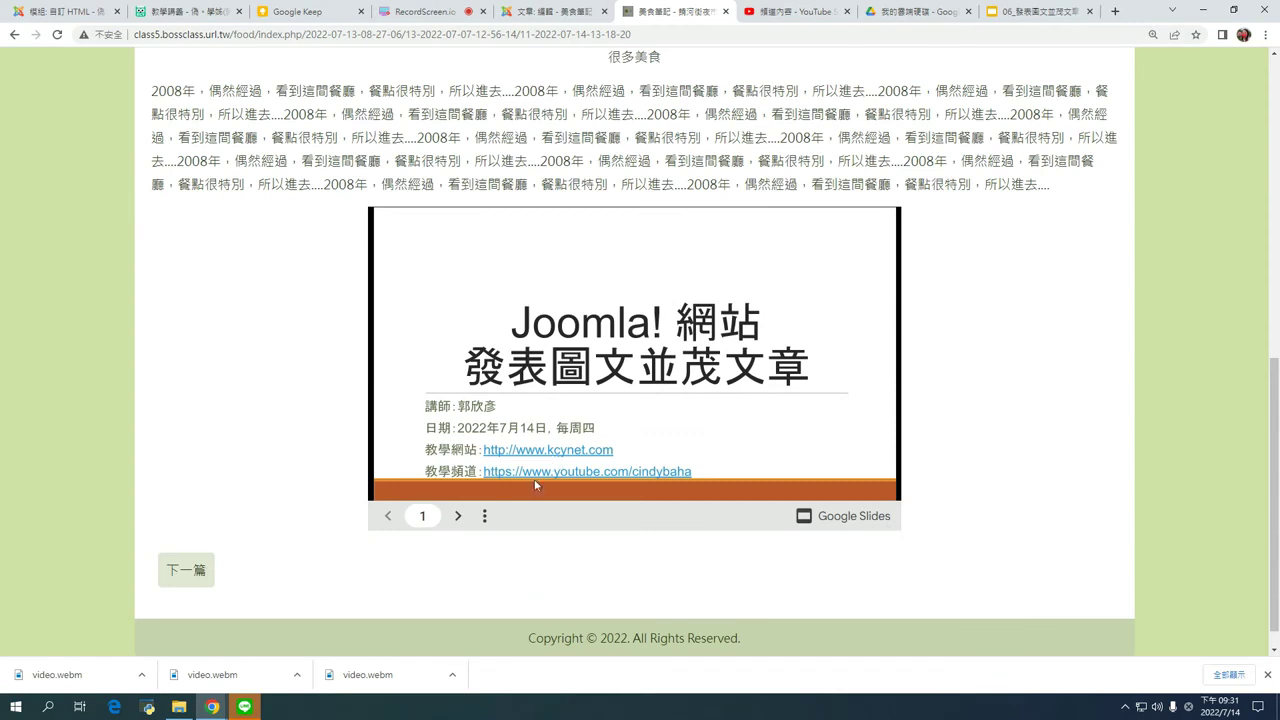